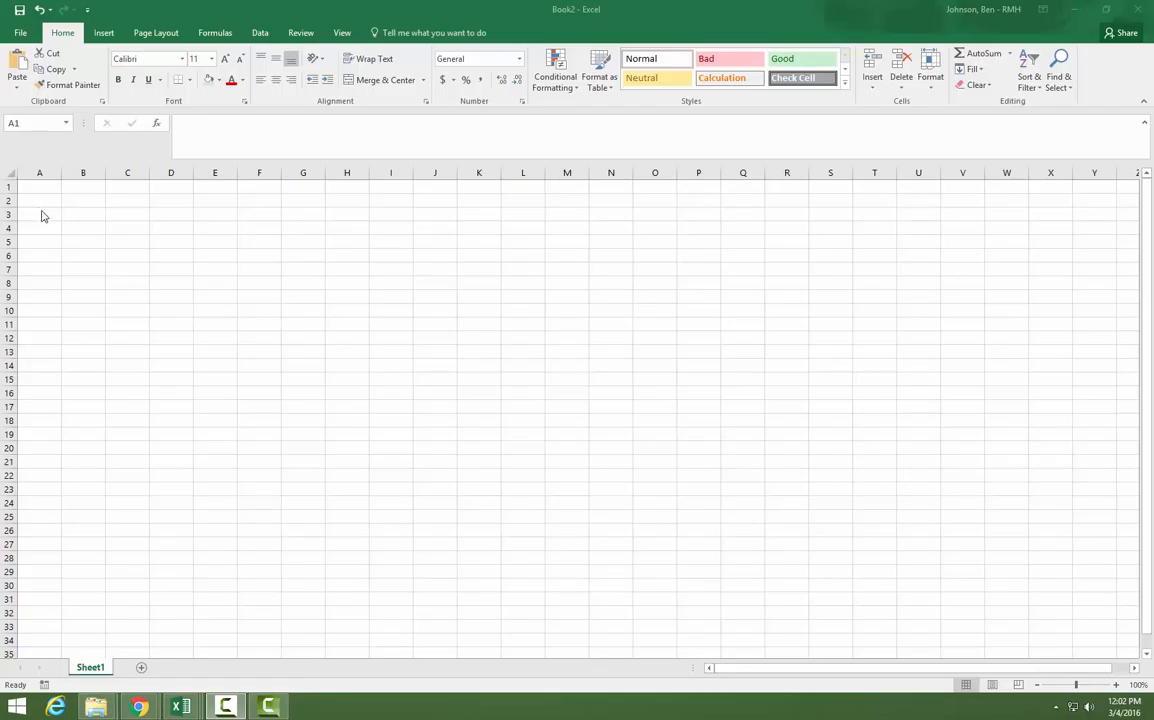
- Enter the headers "student id" in A1 and "ACT Score" in B1, and widen both columns to fit the text
left_click(38, 188)
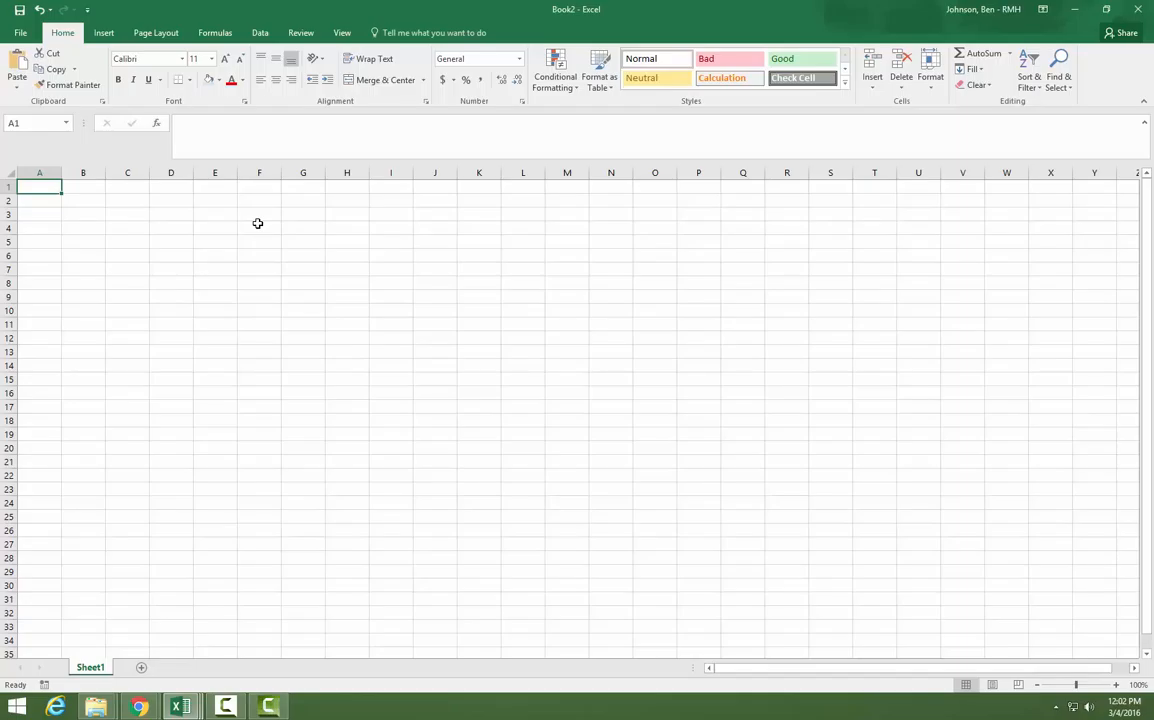
type("s")
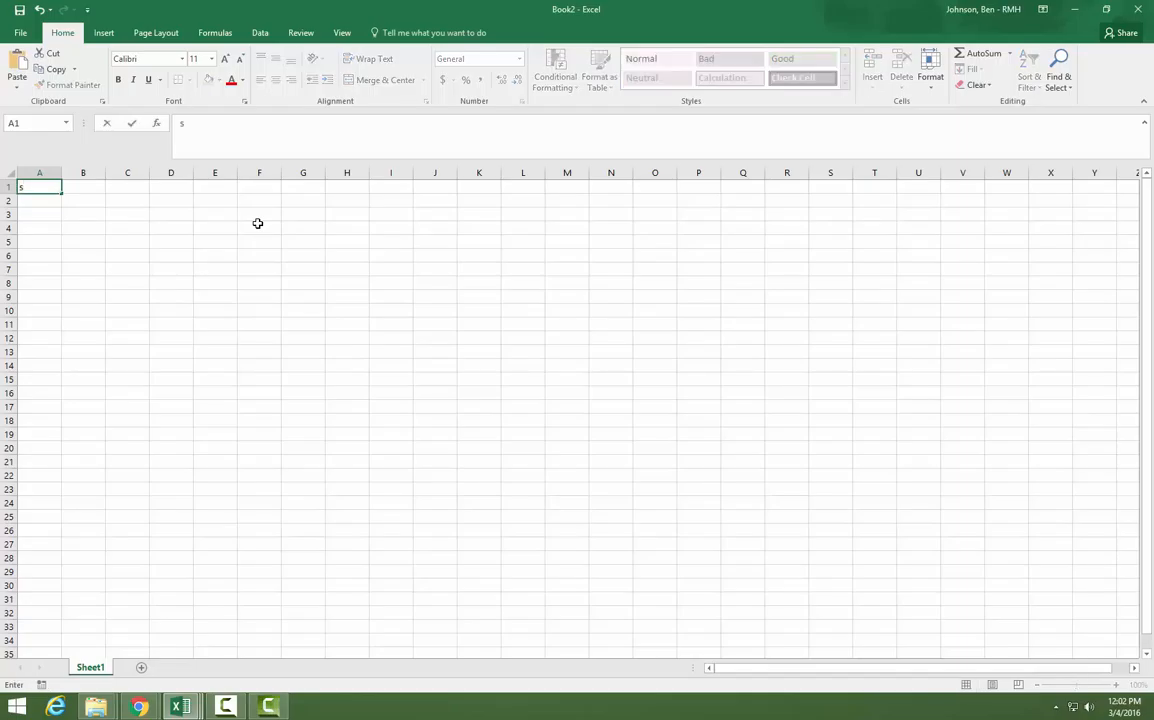
type("tudent id")
key("Tab")
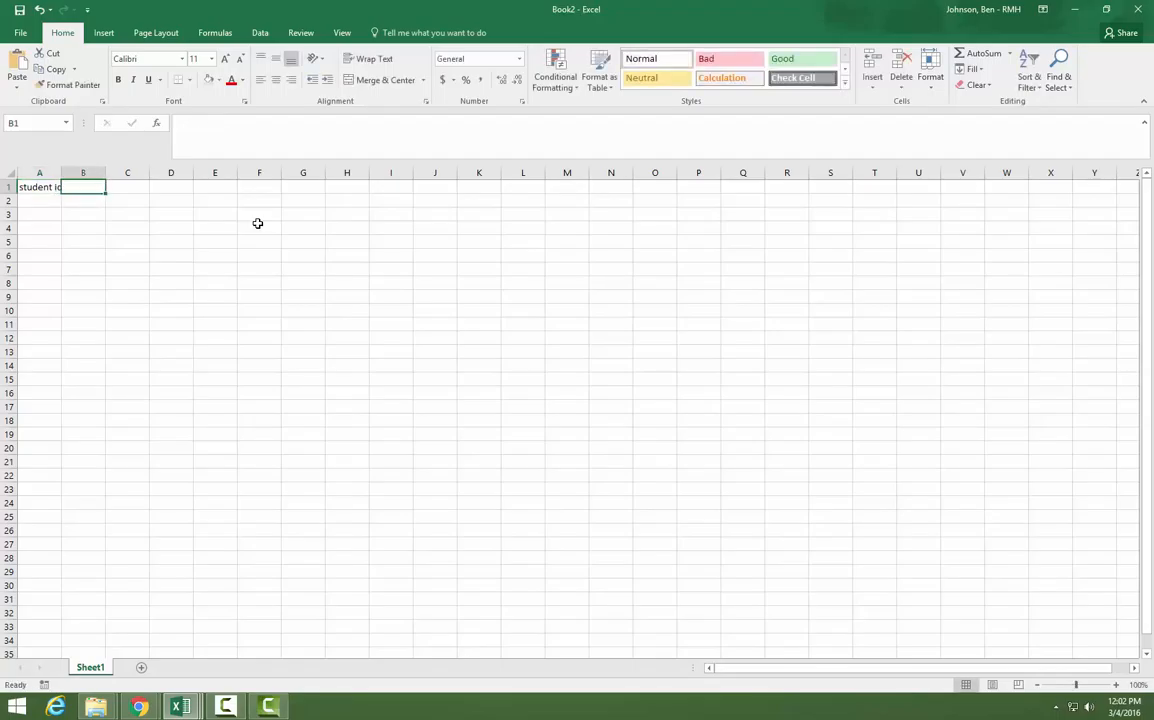
type("ACT S")
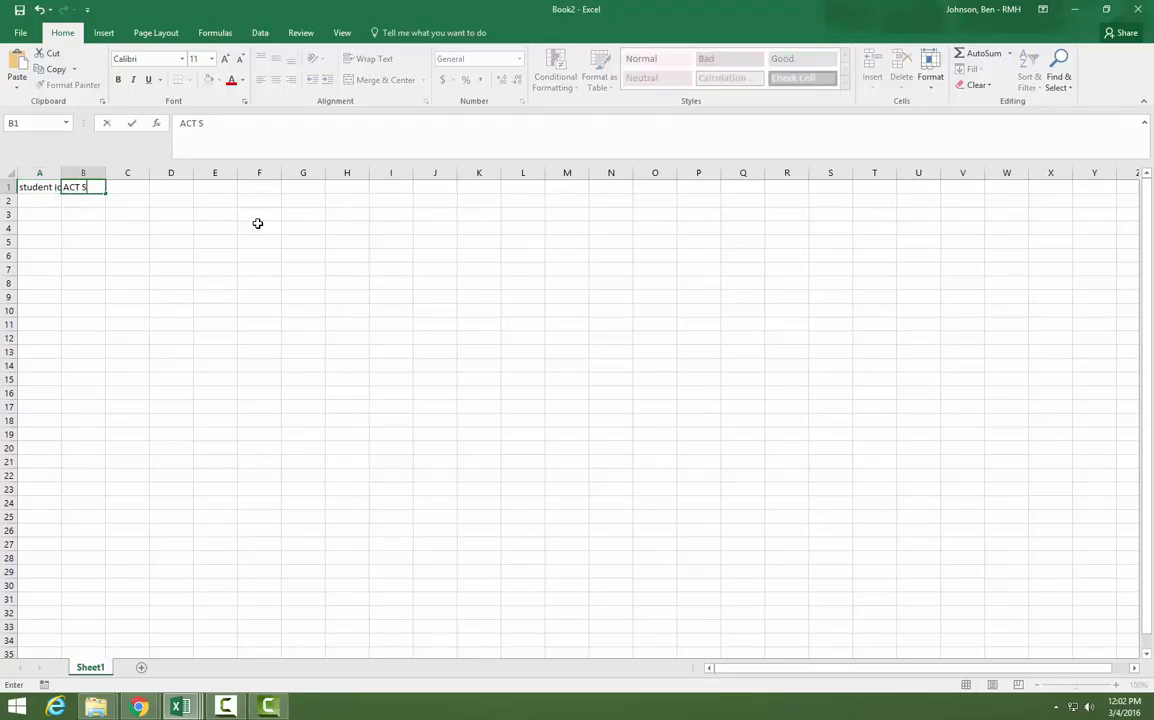
type("core")
key("Tab")
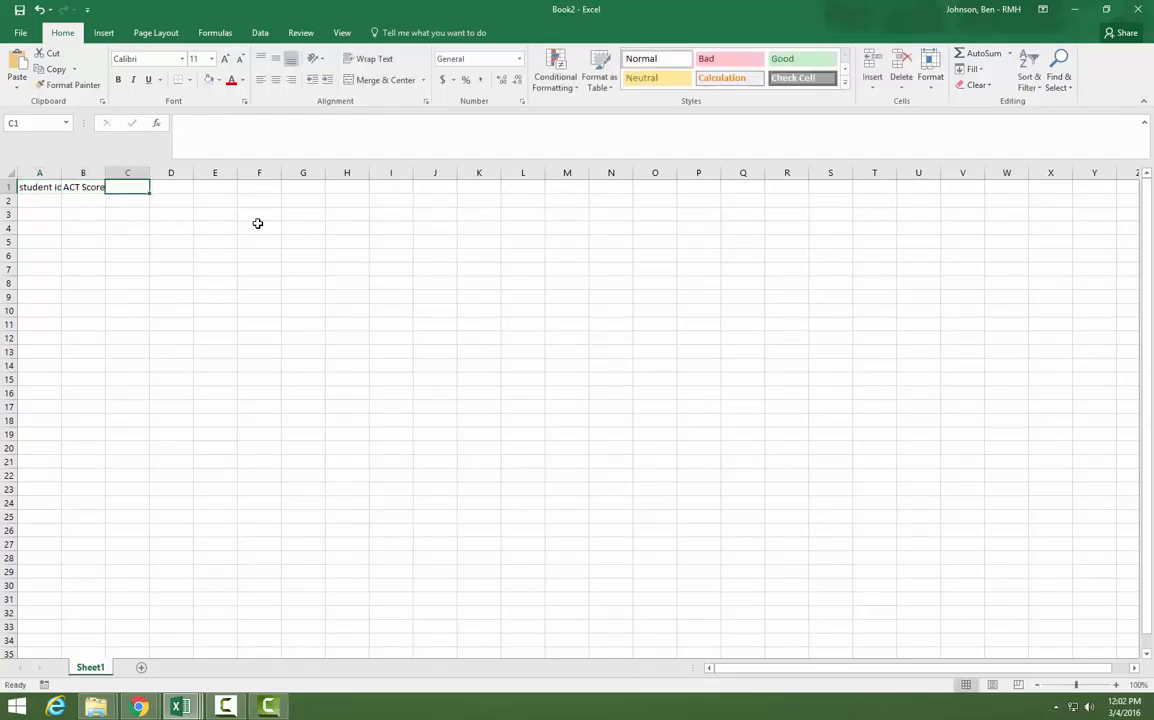
key("Tab")
left_click_drag(61, 169, 112, 170)
- Enter the headers "studentid" in G1 and "SAT score" in H1
left_click(312, 188)
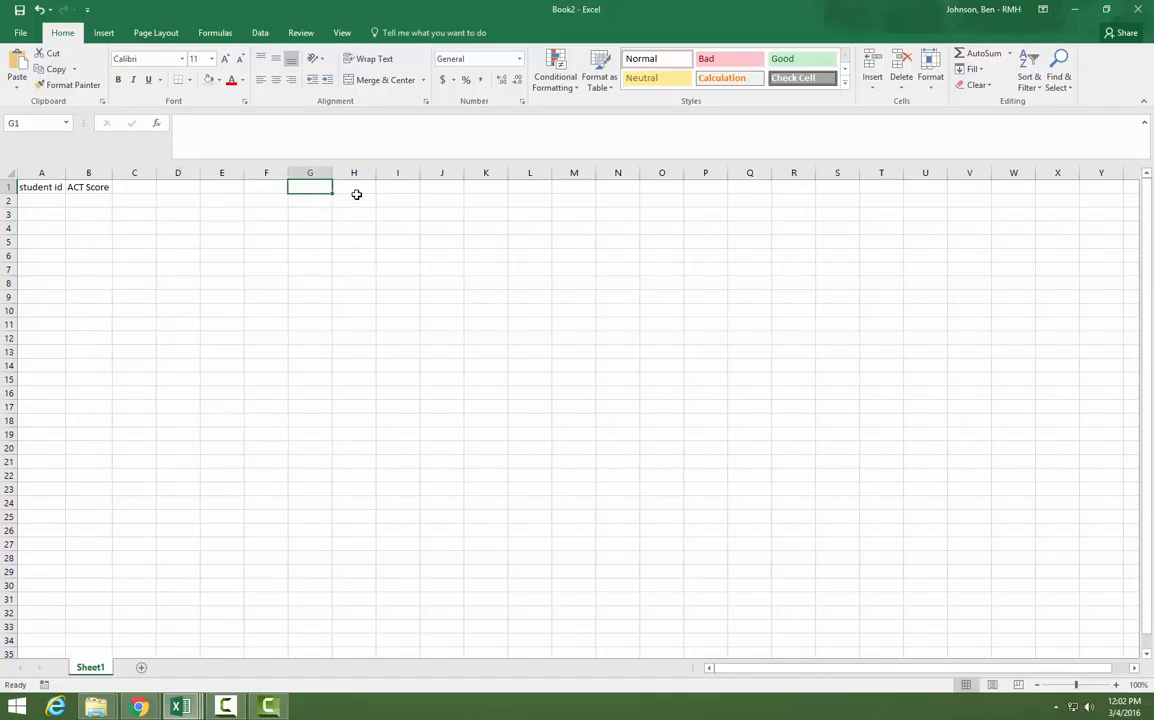
type("studentid")
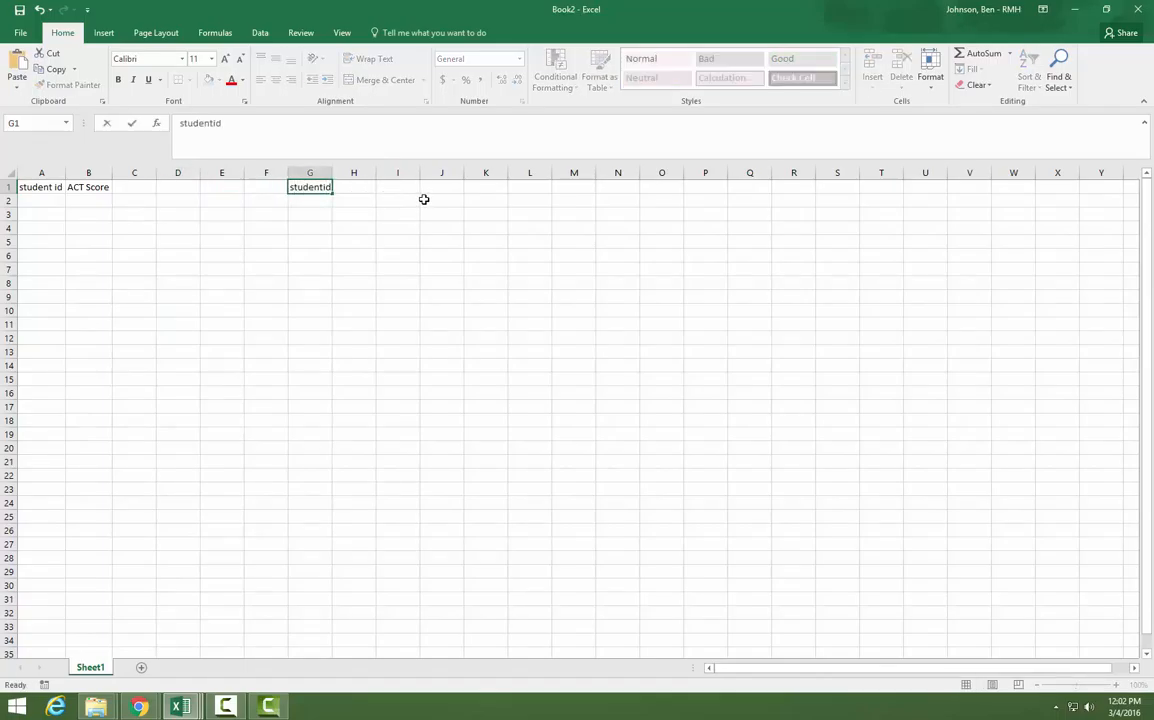
key("Tab")
type("S")
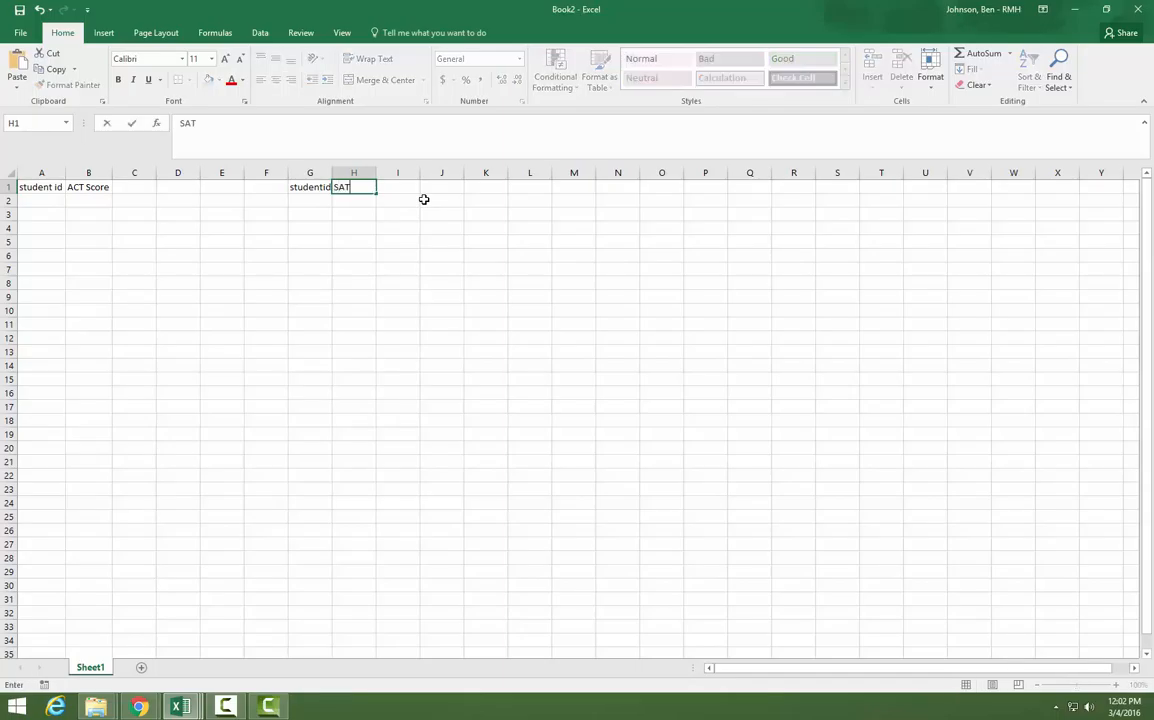
type("AT scor")
key("Tab")
- Enter the headers "student id" in K1 and "PARCC score" in L1
key("Tab")
key("Tab")
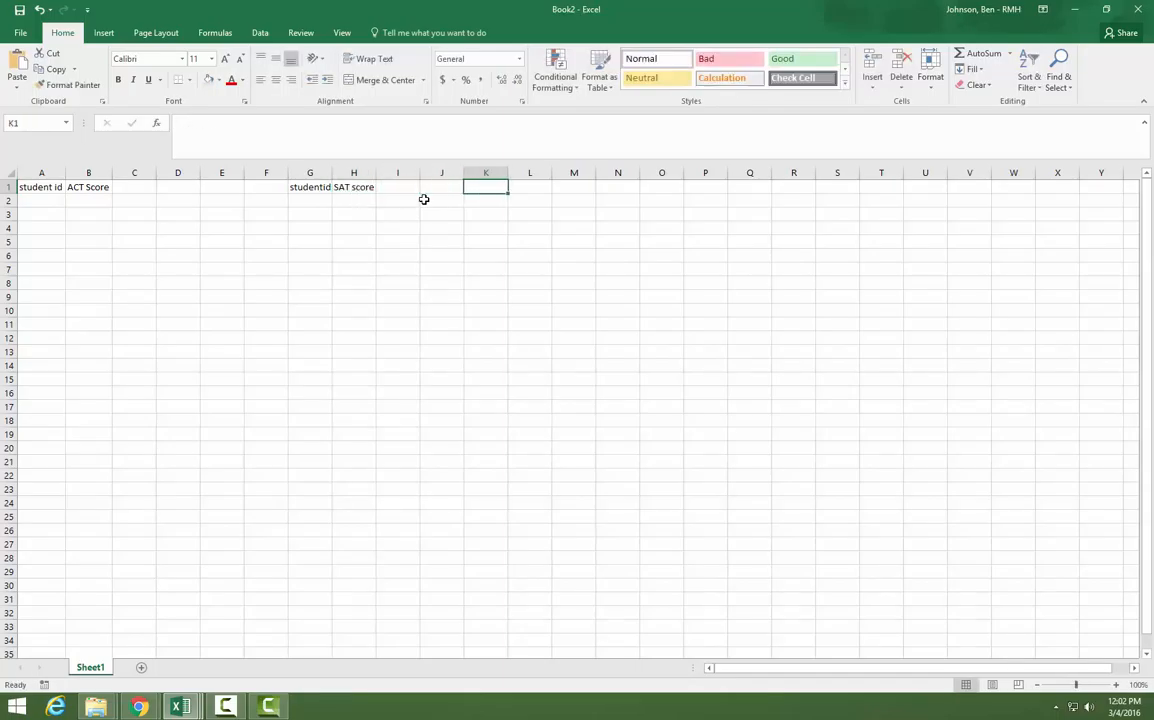
type("P")
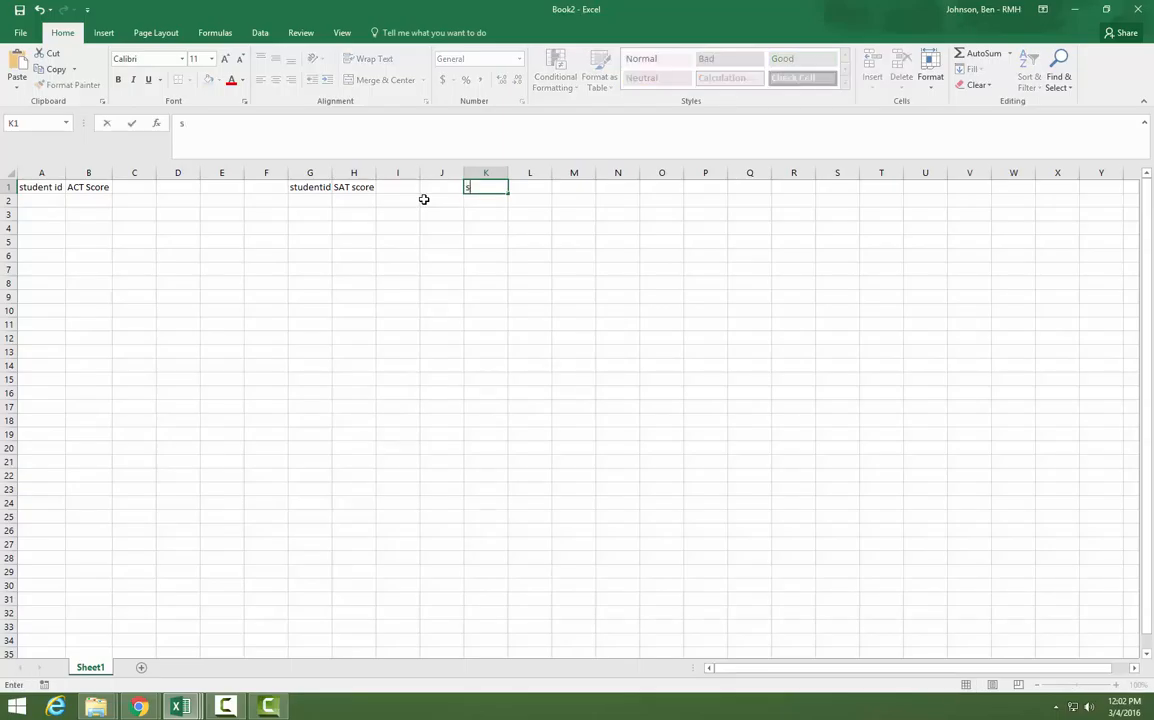
type("tudent id")
key("Tab")
type("PARC")
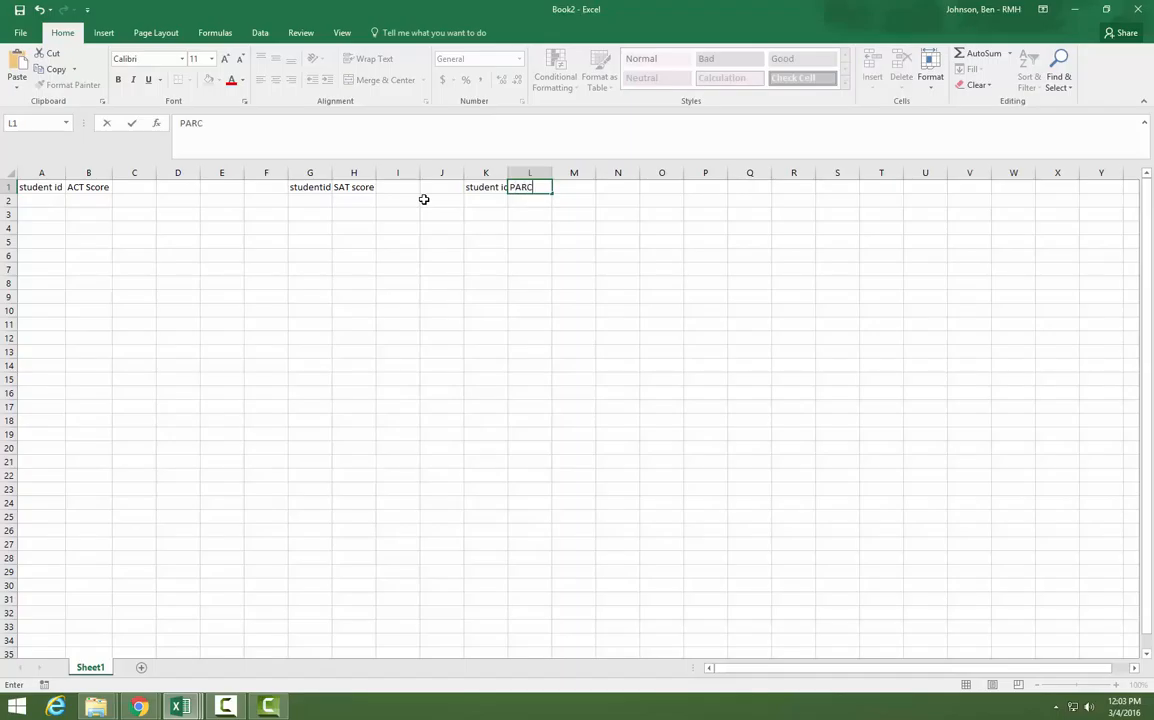
type("C score")
key("Return")
- Autofit the widths of columns K, G and L to their header text
double_click(507, 169)
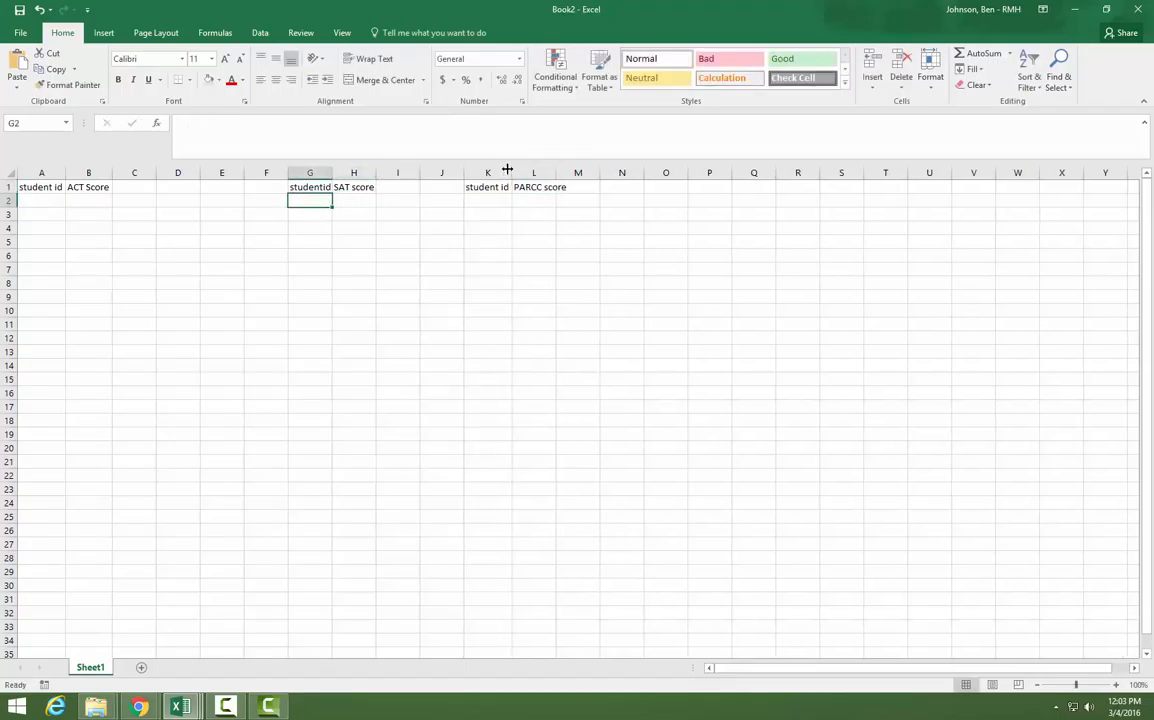
left_click_drag(38, 186, 75, 186)
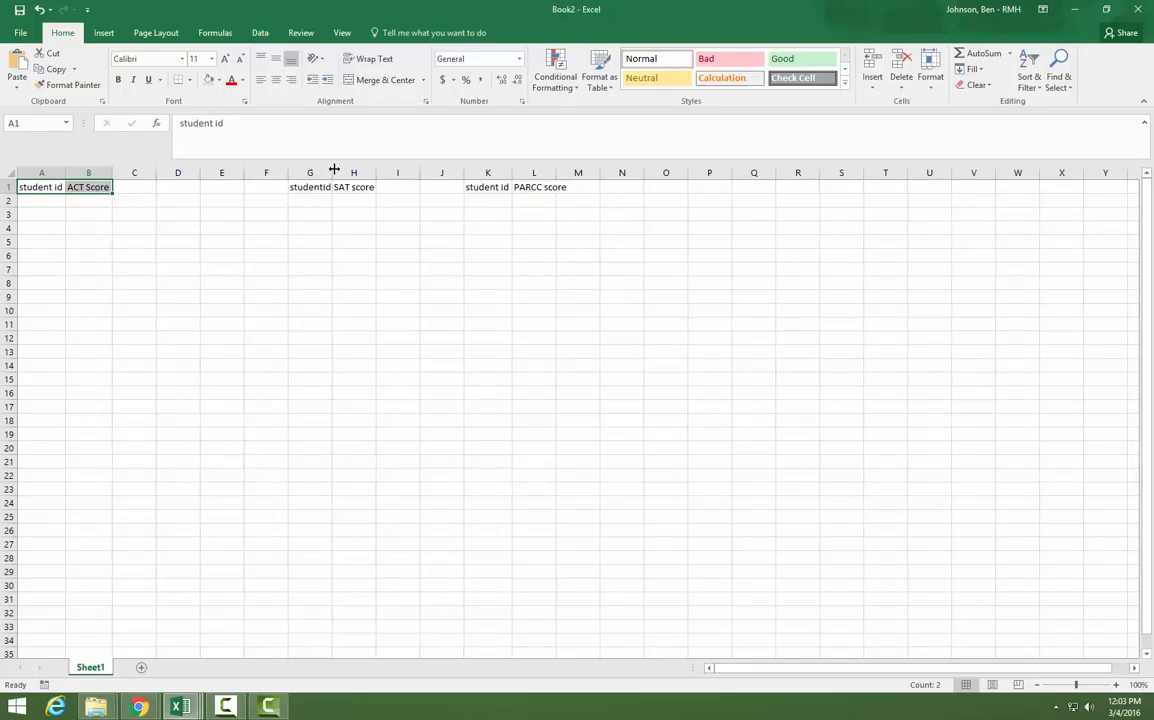
double_click(334, 169)
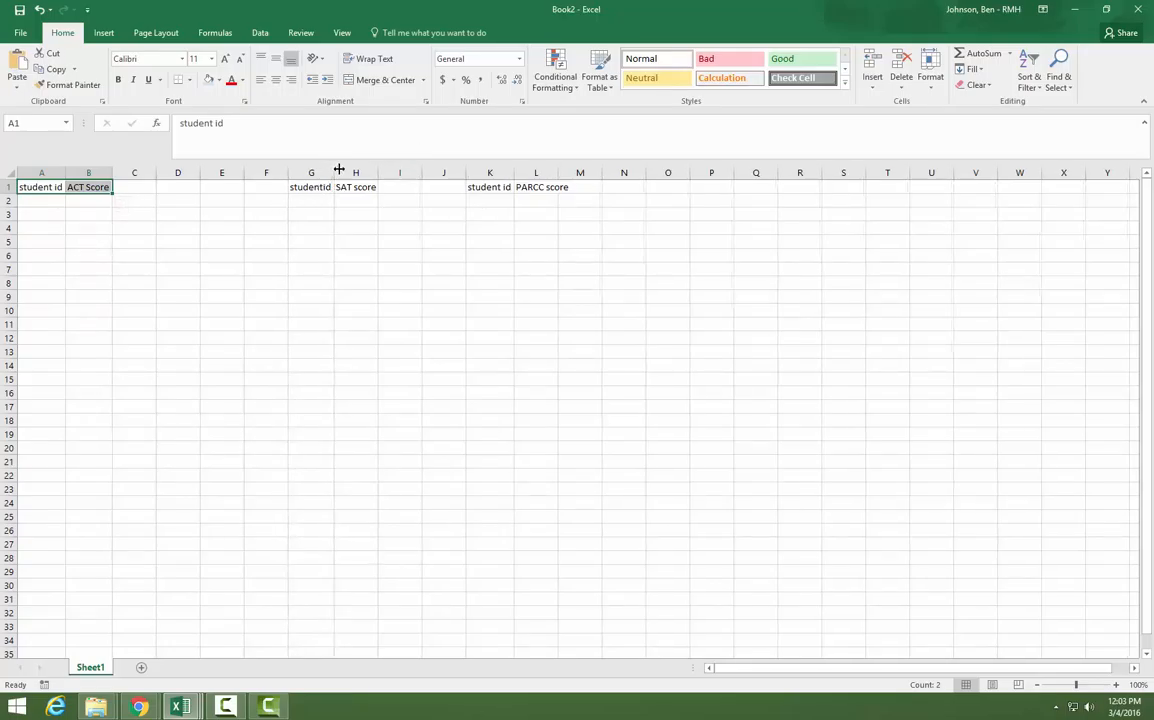
left_click(512, 173)
double_click(558, 173)
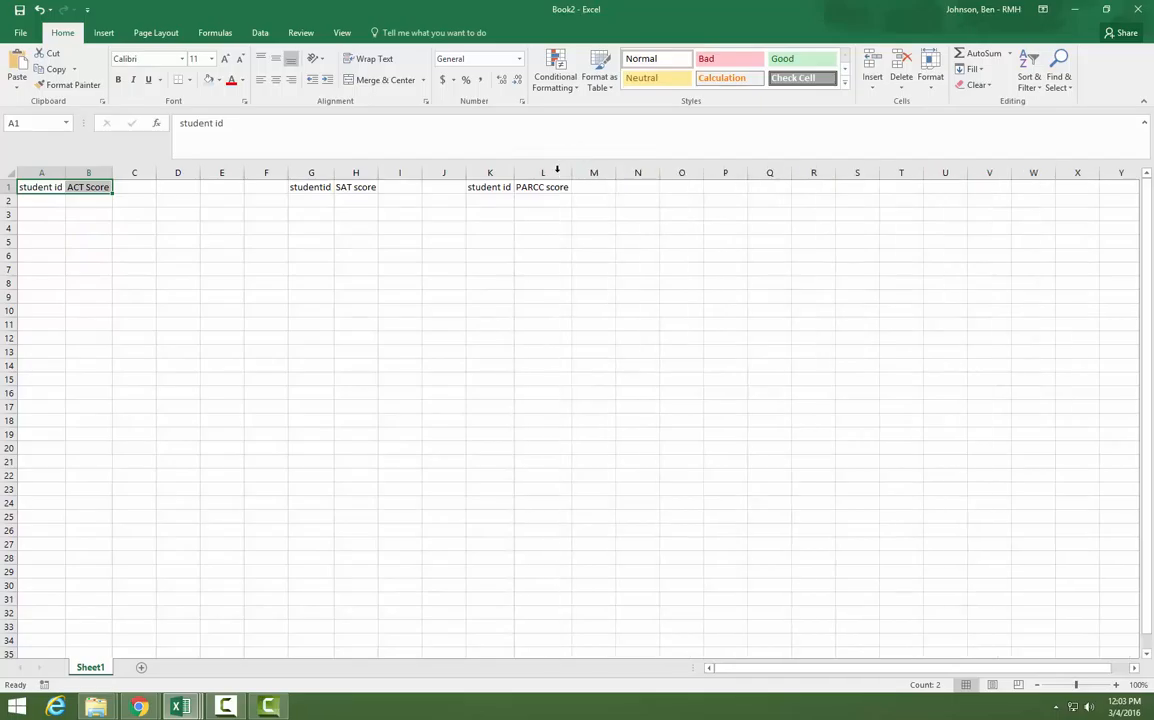
left_click(40, 186)
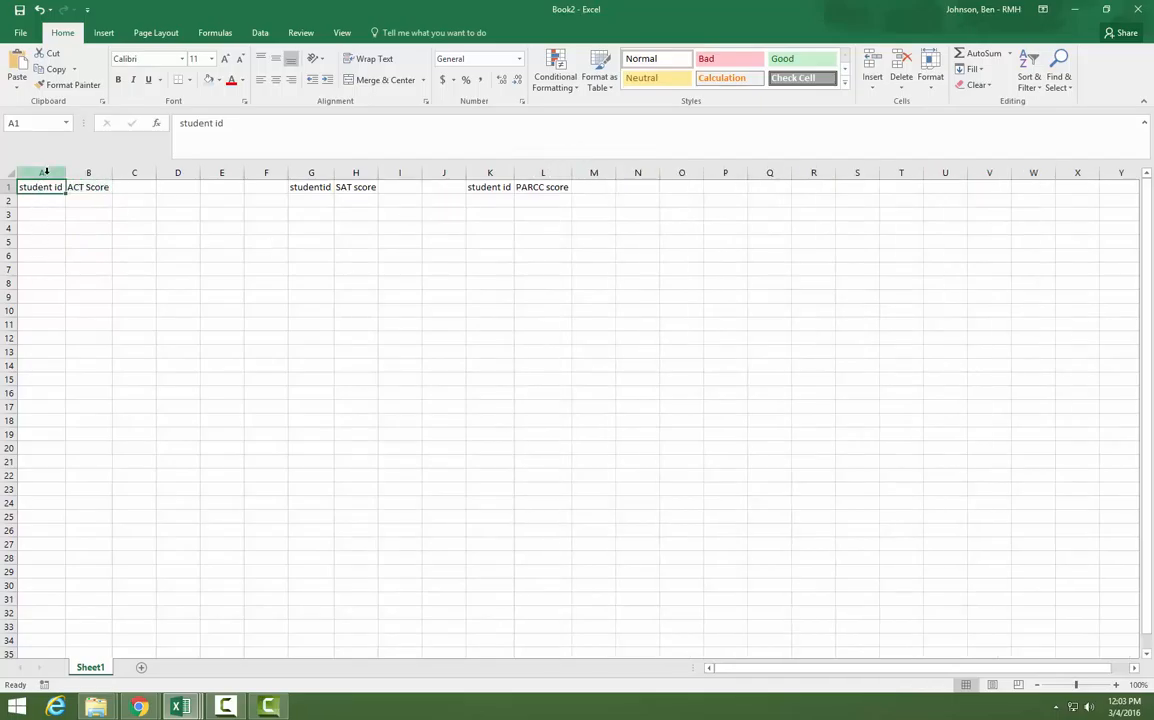
left_click(46, 171)
left_click_drag(46, 175, 462, 212)
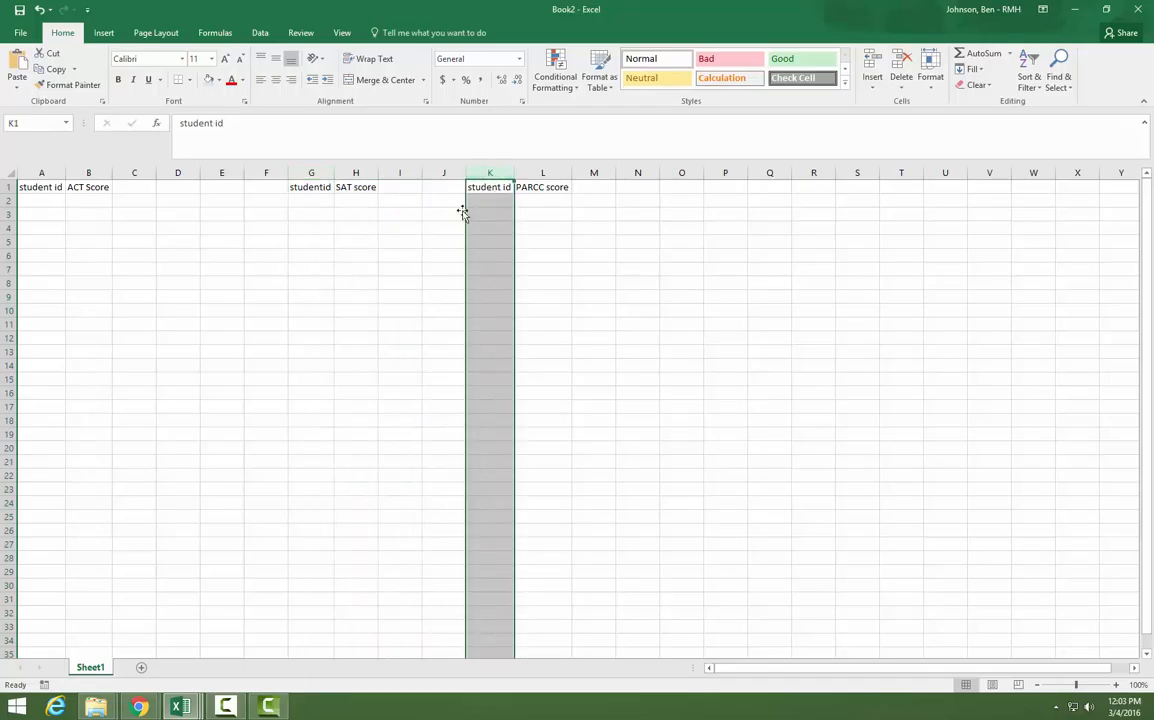
- Enter 1 and 2 as the first two student ids in cells A2 and A3
left_click(43, 200)
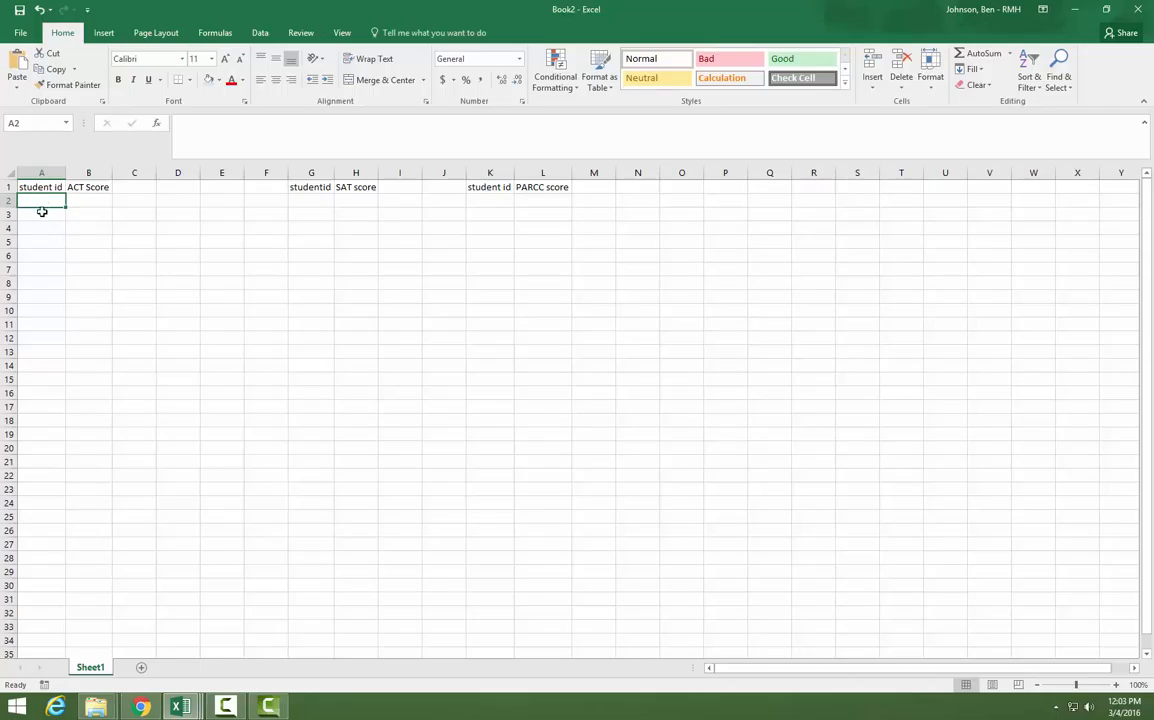
type("1")
key("Return")
type("2")
key("Return")
key("Return")
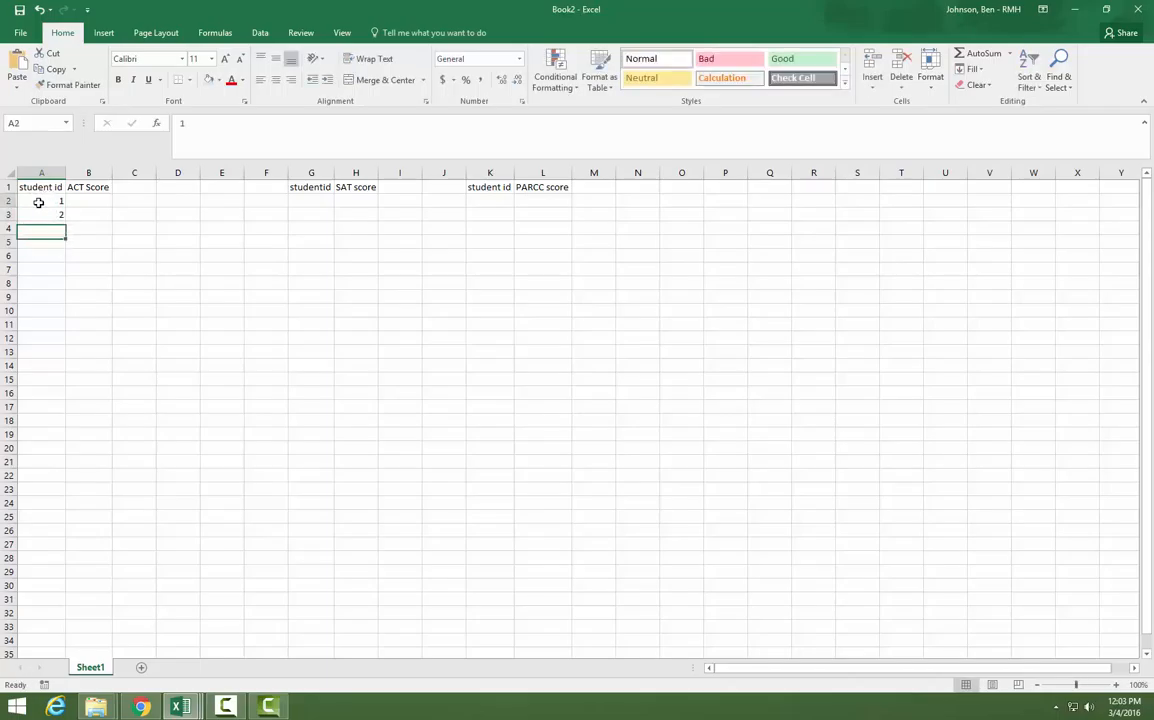
- Extend the student id series from A2:A3 down column A to 284
left_click_drag(39, 203, 68, 549)
scroll(112, 568, "up", 18)
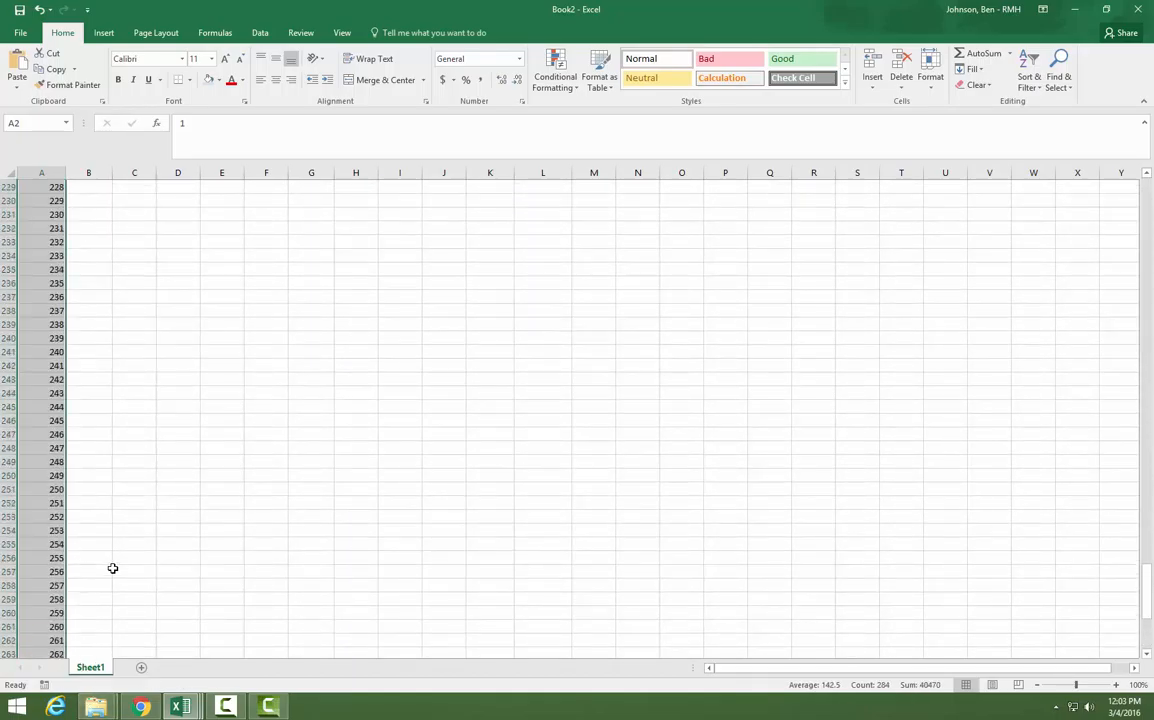
scroll(112, 568, "up", 20)
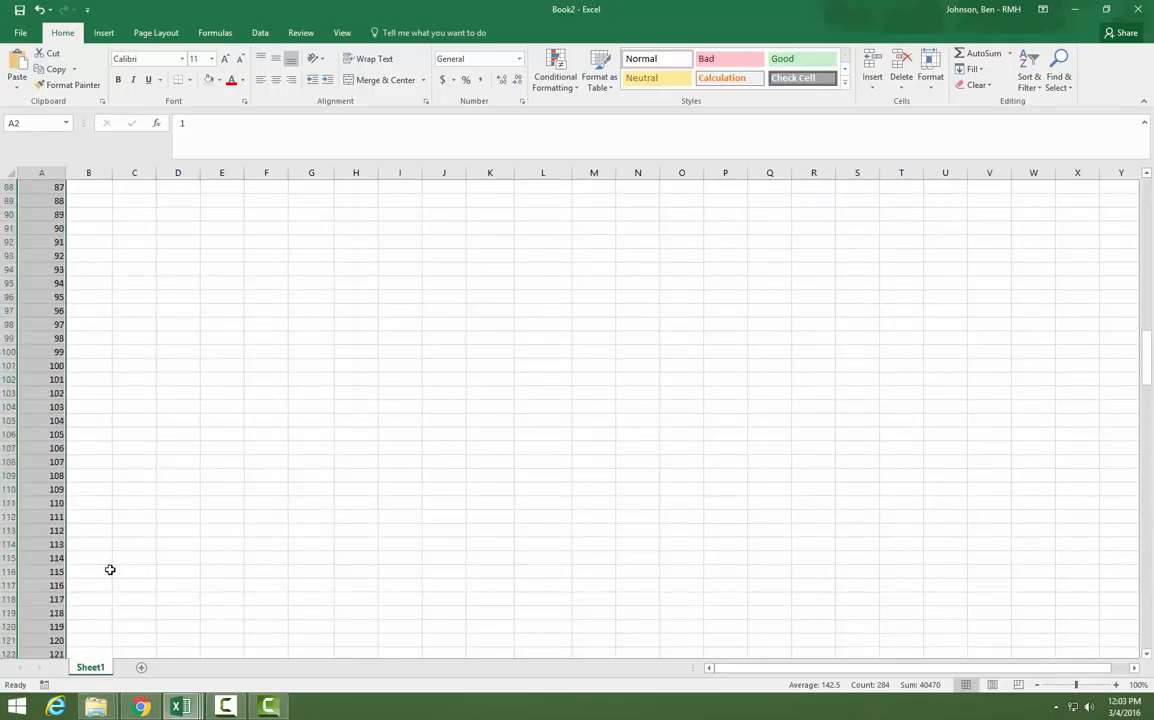
scroll(109, 570, "up", 13)
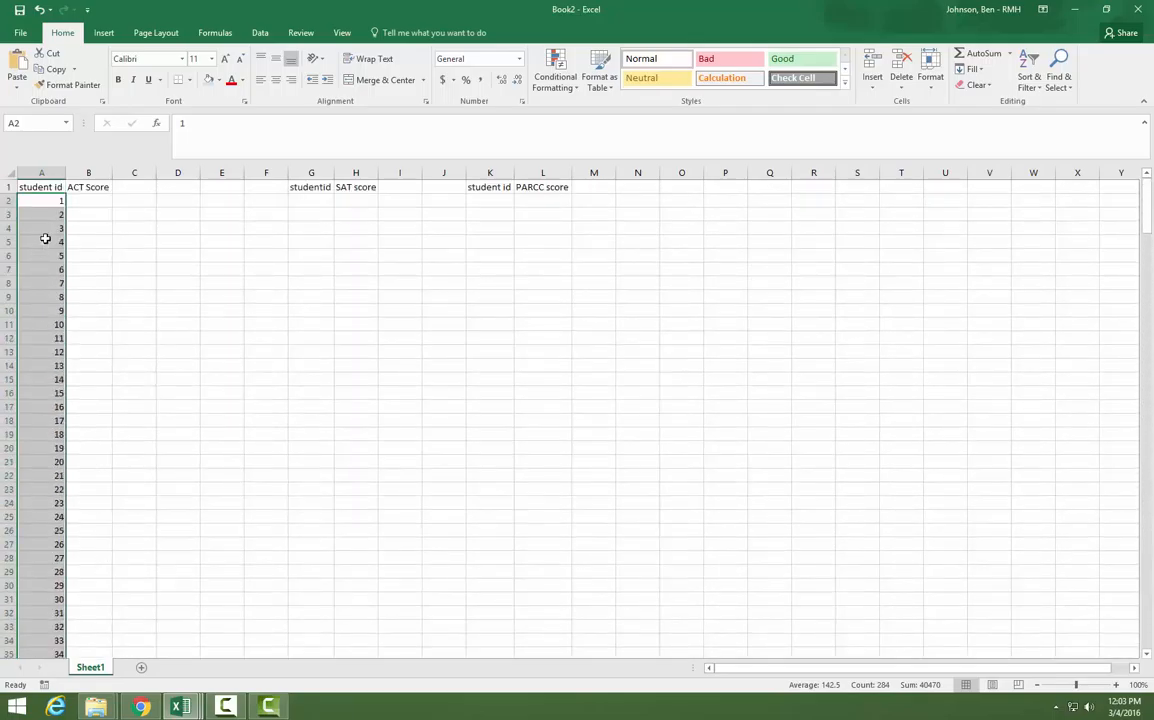
- Enter the ACT scores 25, 26, 29 and 30 in cells B2 to B5
left_click(90, 202)
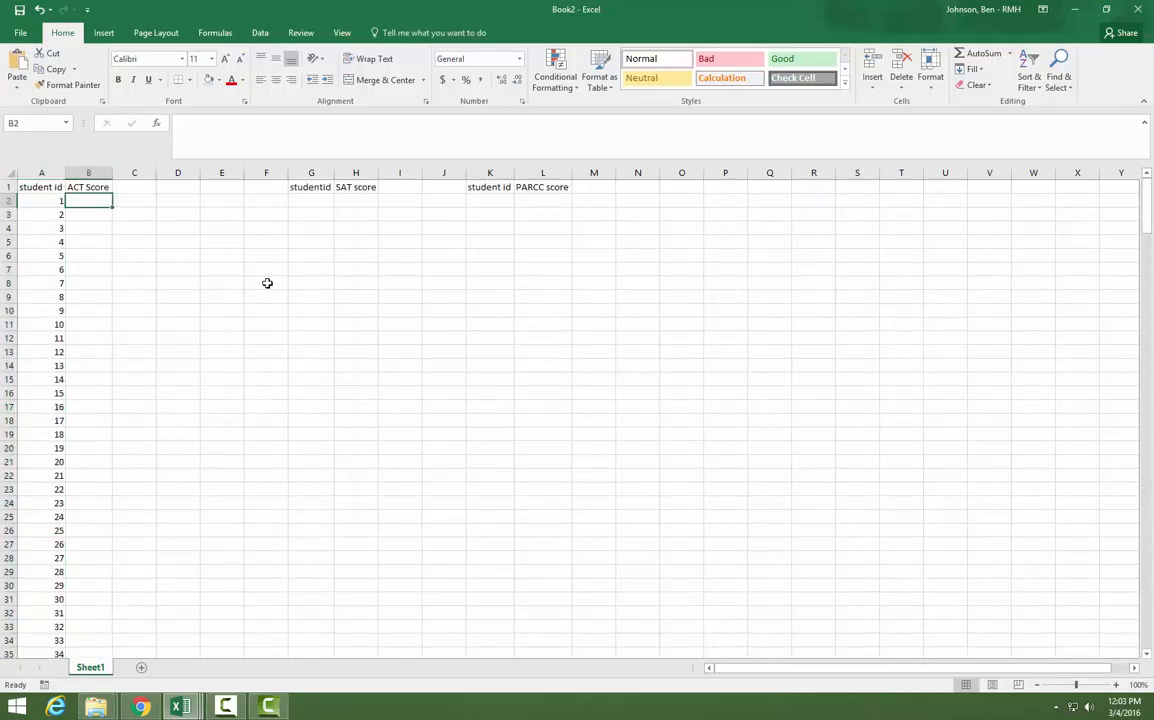
type("25")
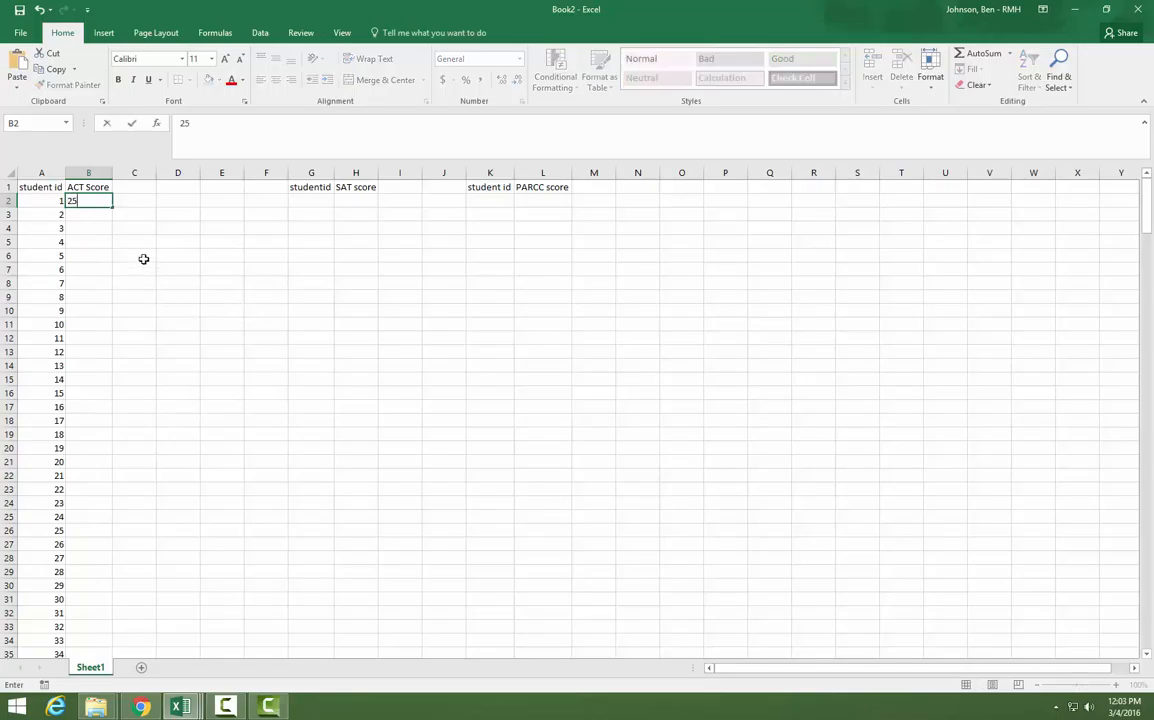
key("Return")
type("2")
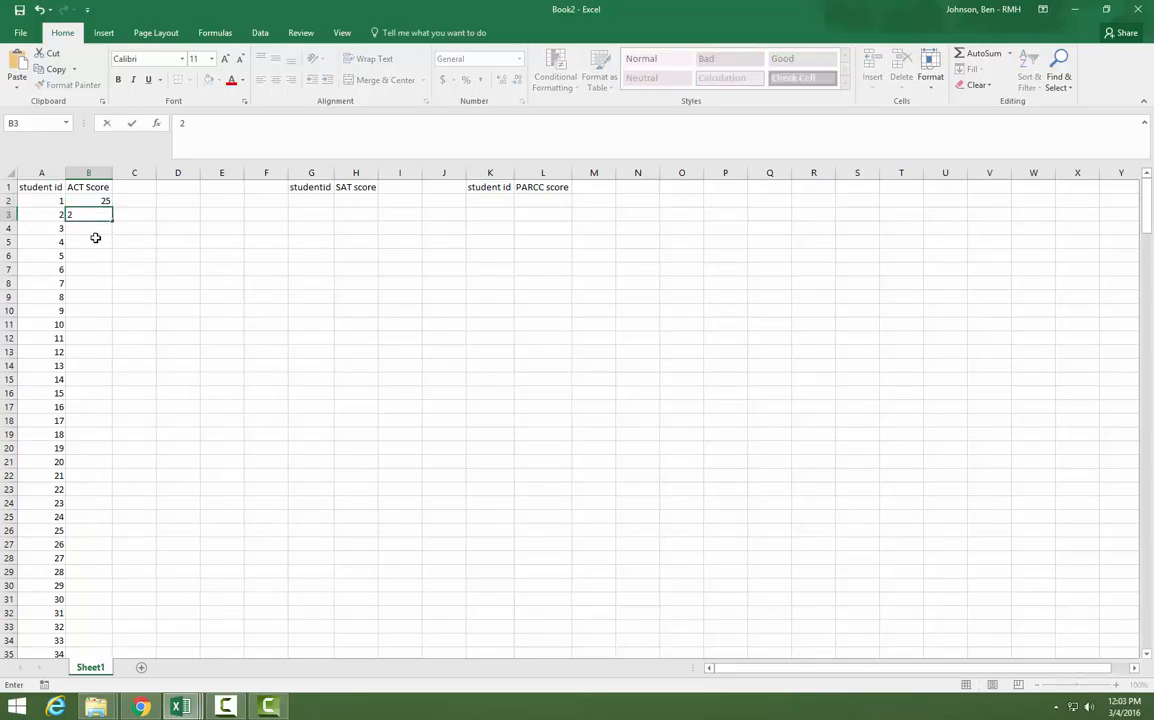
type("6")
key("Return")
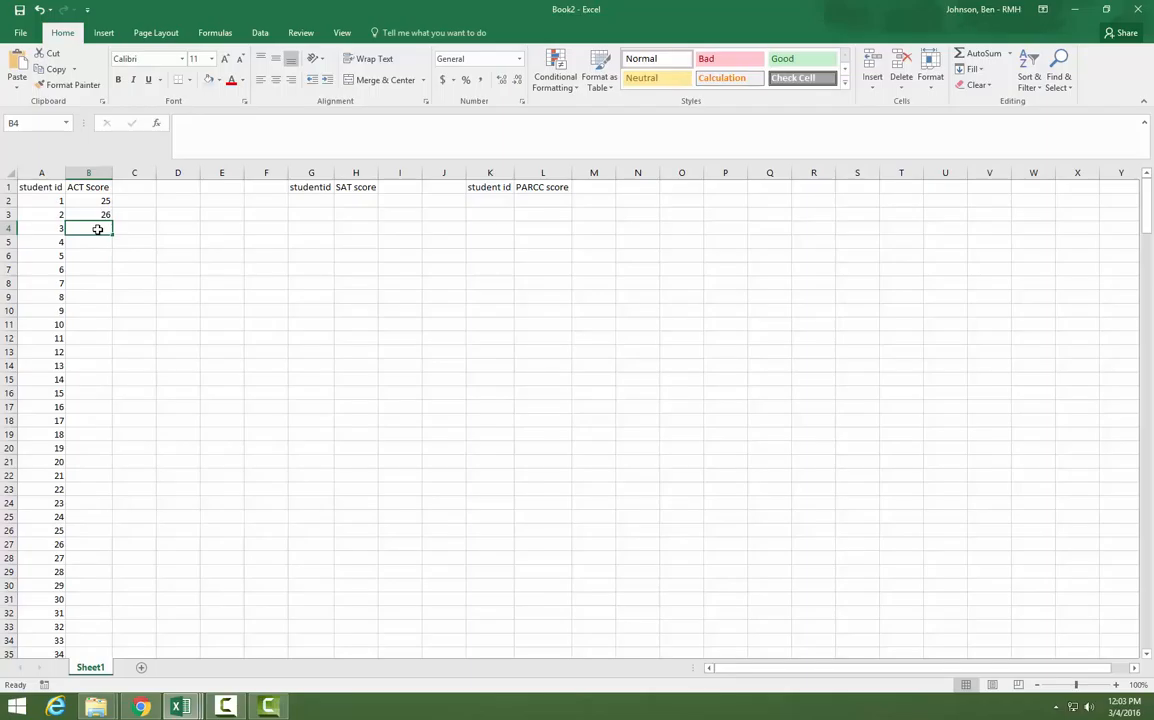
type("29")
key("Return")
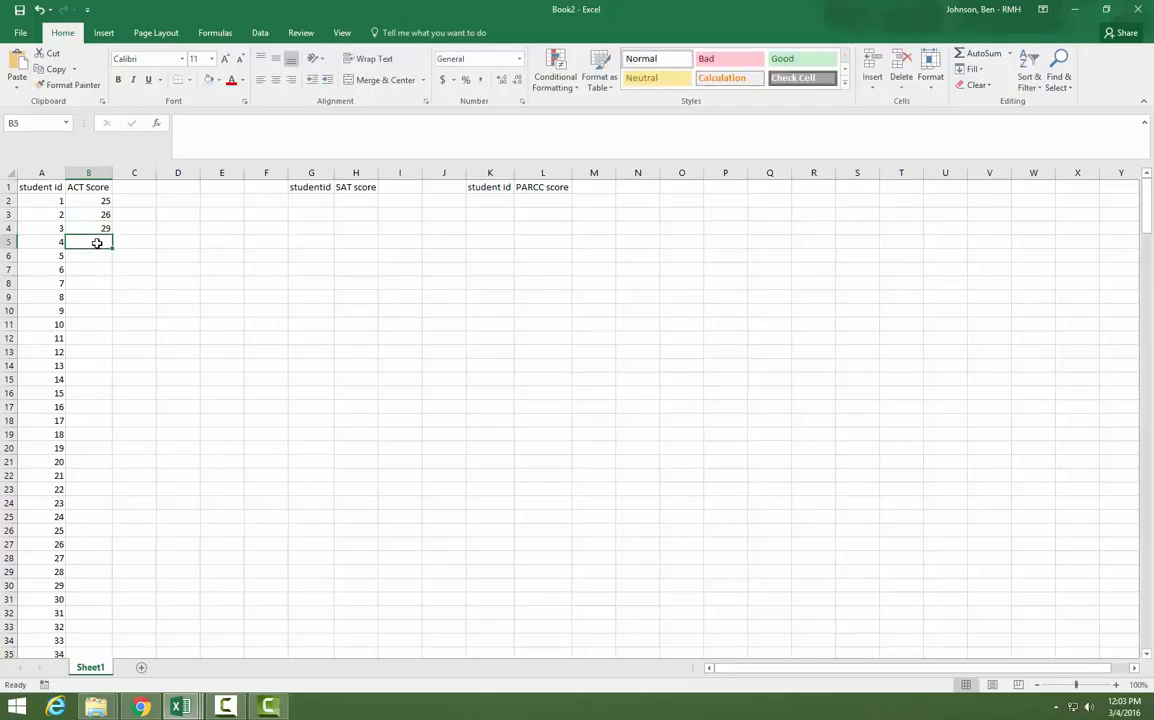
type("30")
left_click(95, 268)
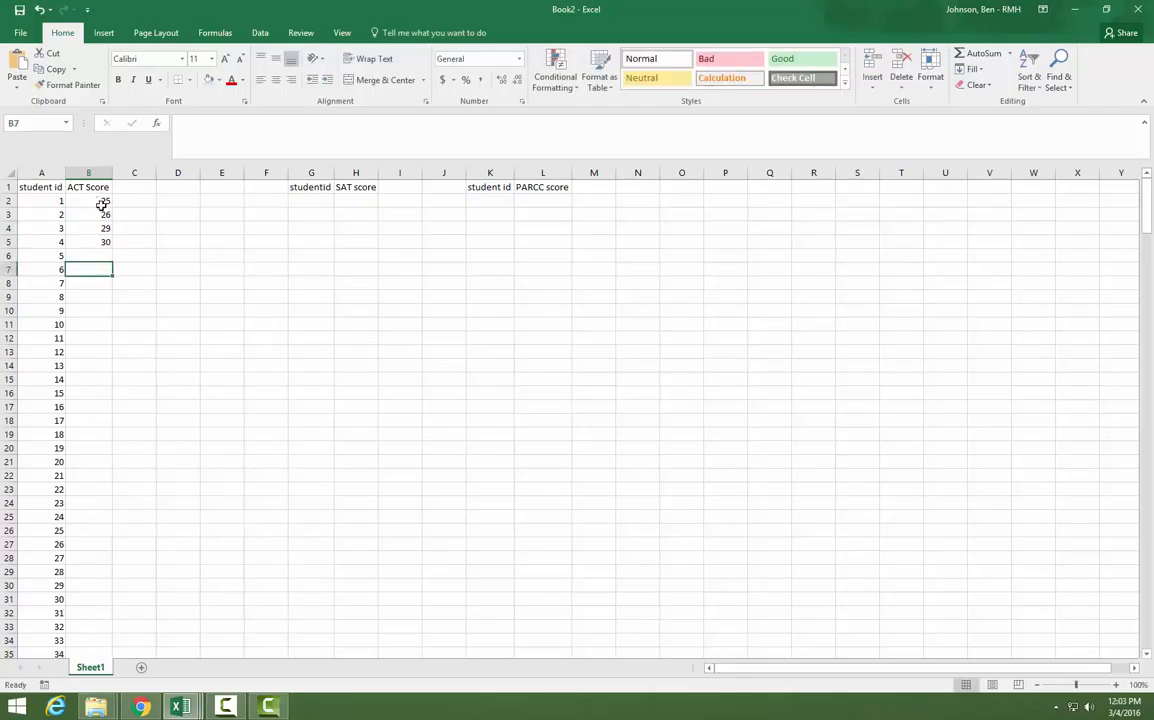
- Fill column B down to the last student id by repeating the four ACT scores in B2:B5
left_click_drag(92, 200, 95, 240)
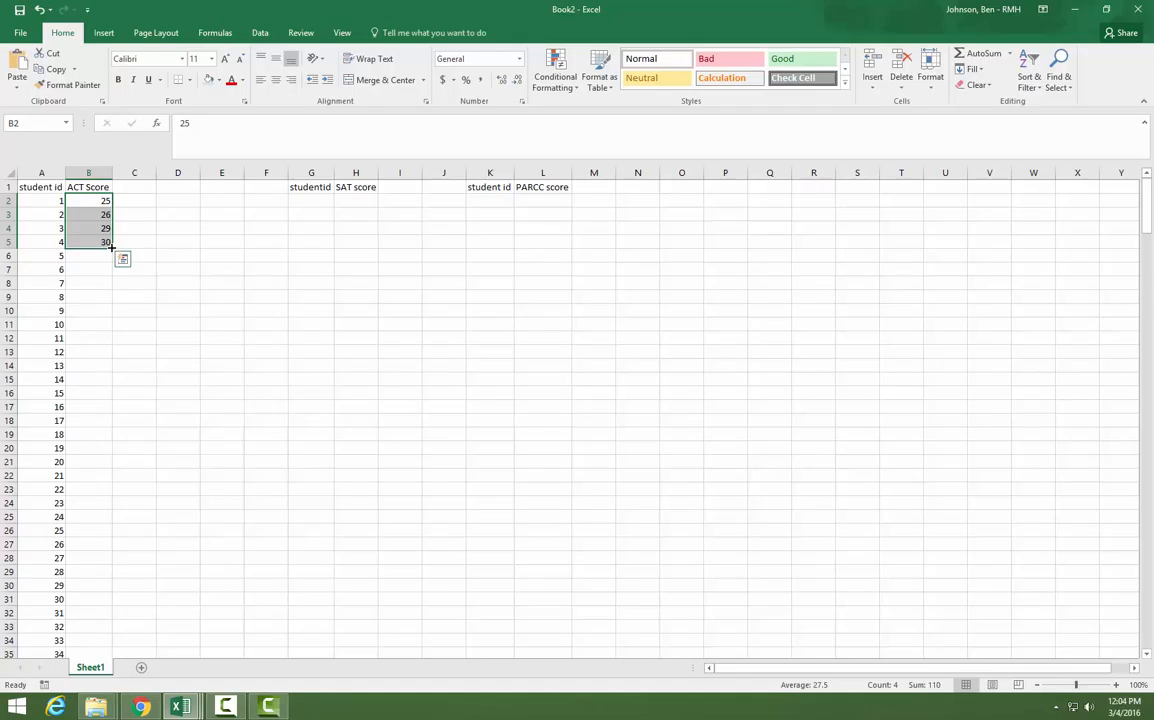
left_click_drag(110, 246, 113, 634)
scroll(237, 522, "up", 3)
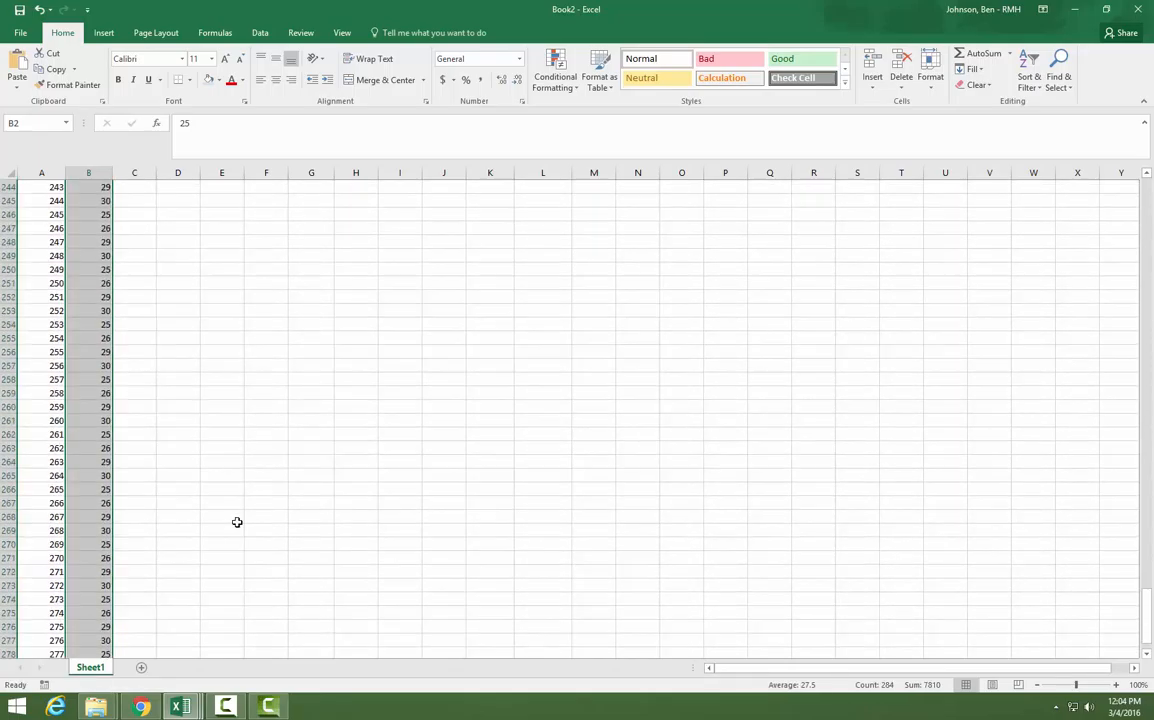
scroll(237, 522, "up", 20)
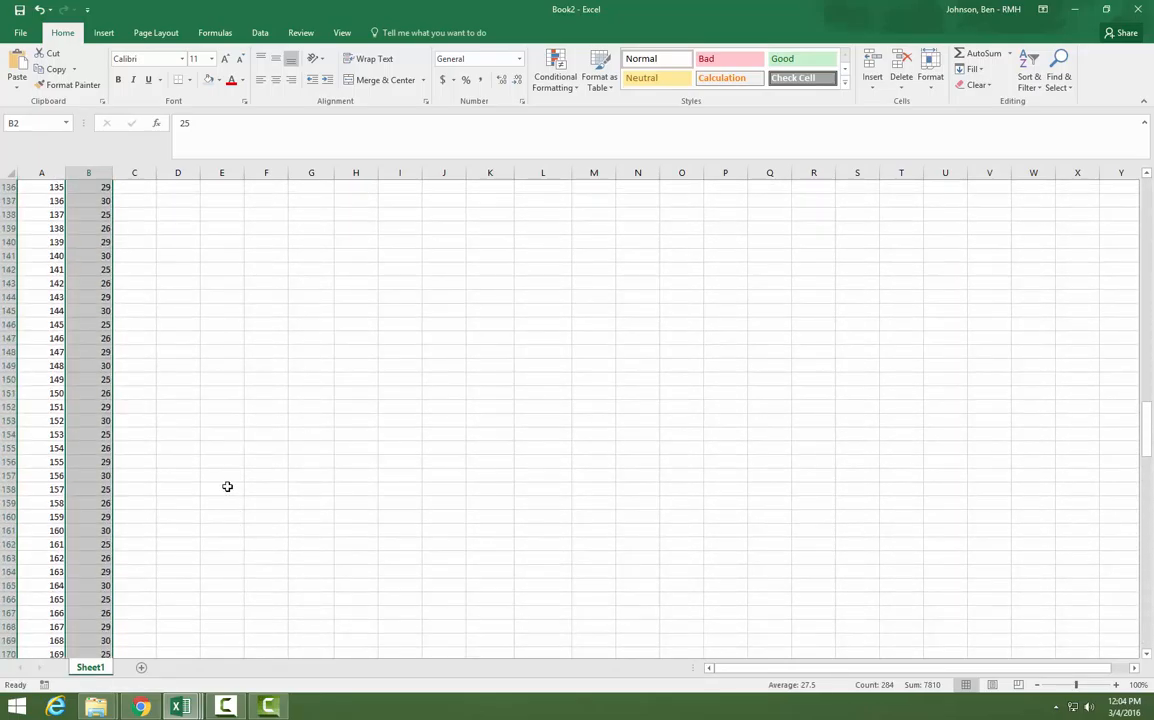
scroll(227, 486, "up", 20)
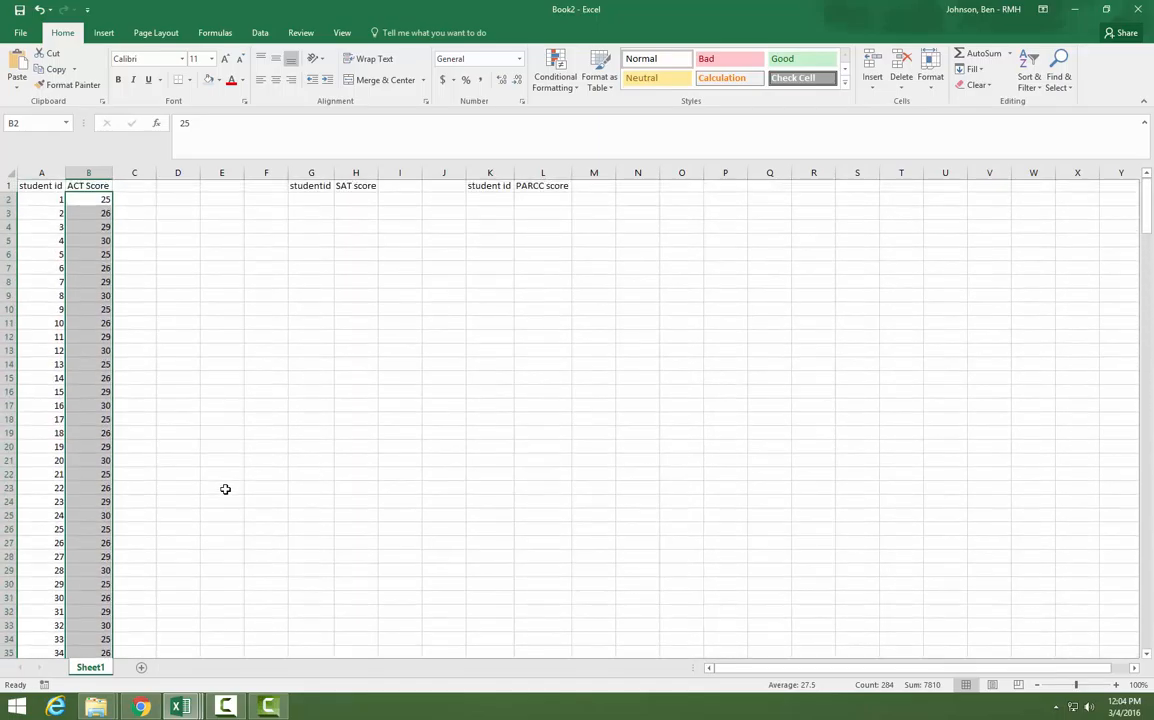
- Enter 1 and 3 in cells G2 and G3 as the first student ids of the SAT list
left_click(310, 204)
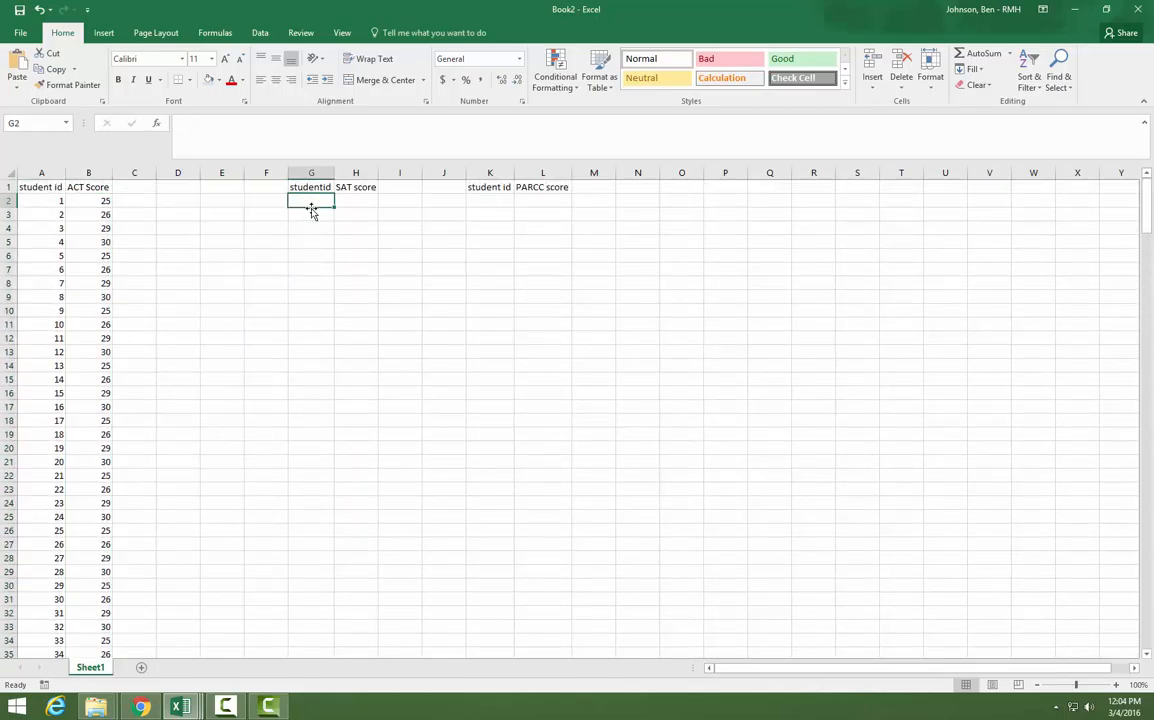
type("1")
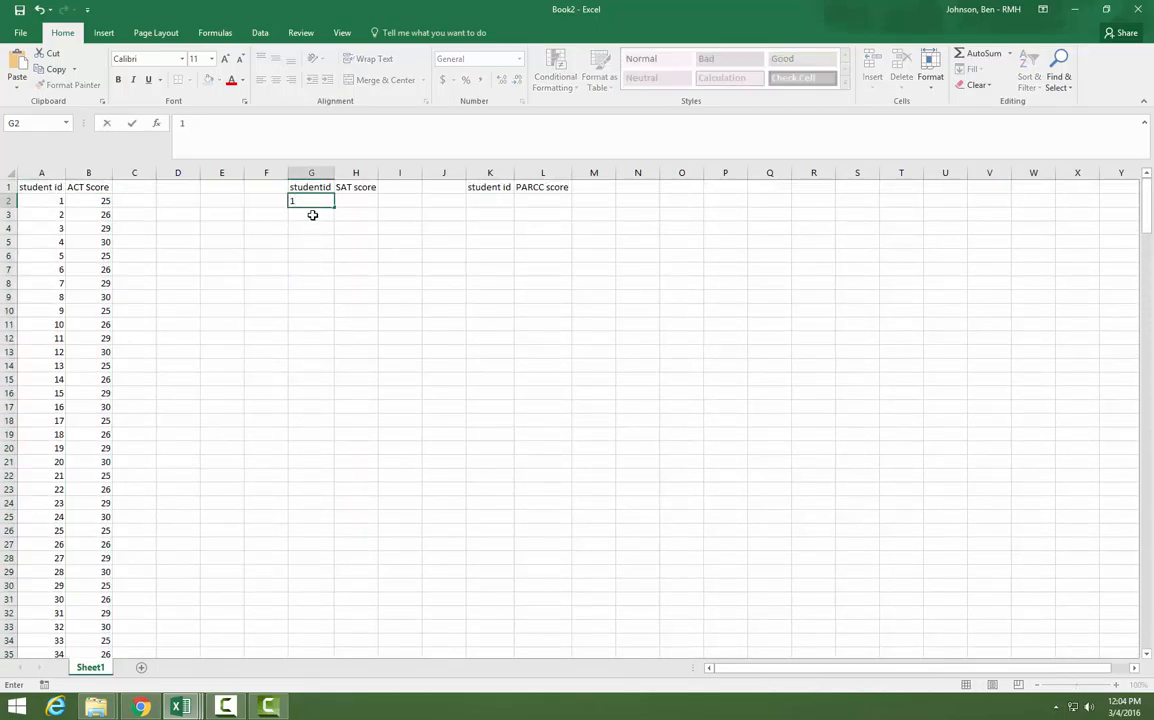
key("Return")
type("3")
left_click(307, 265)
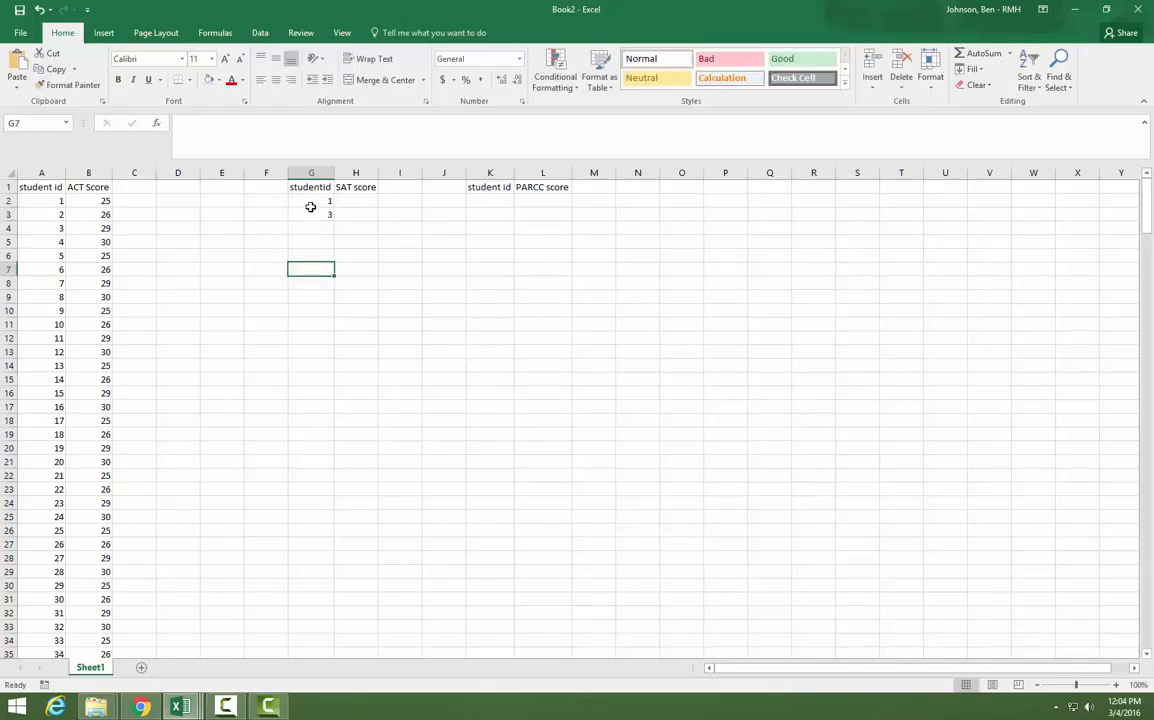
- Extend the odd student id series from G2:G3 down column G to row 285
left_click_drag(311, 204, 311, 218)
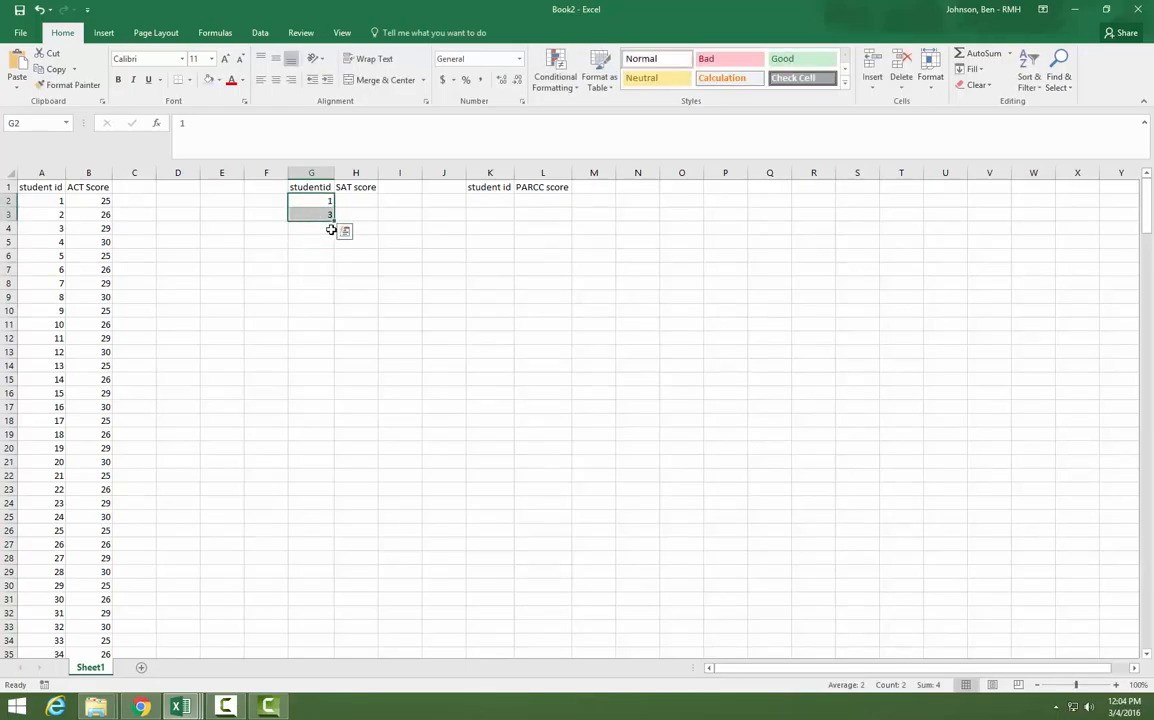
left_click_drag(336, 222, 336, 630)
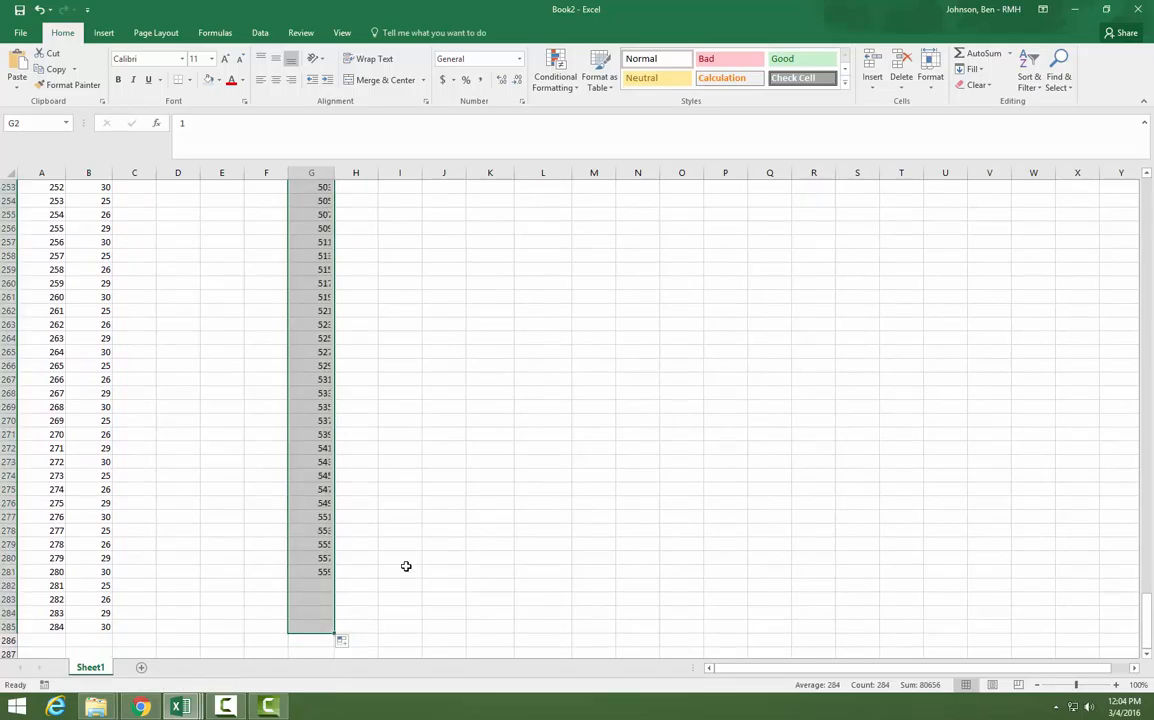
scroll(402, 560, "up", 20)
scroll(394, 569, "up", 20)
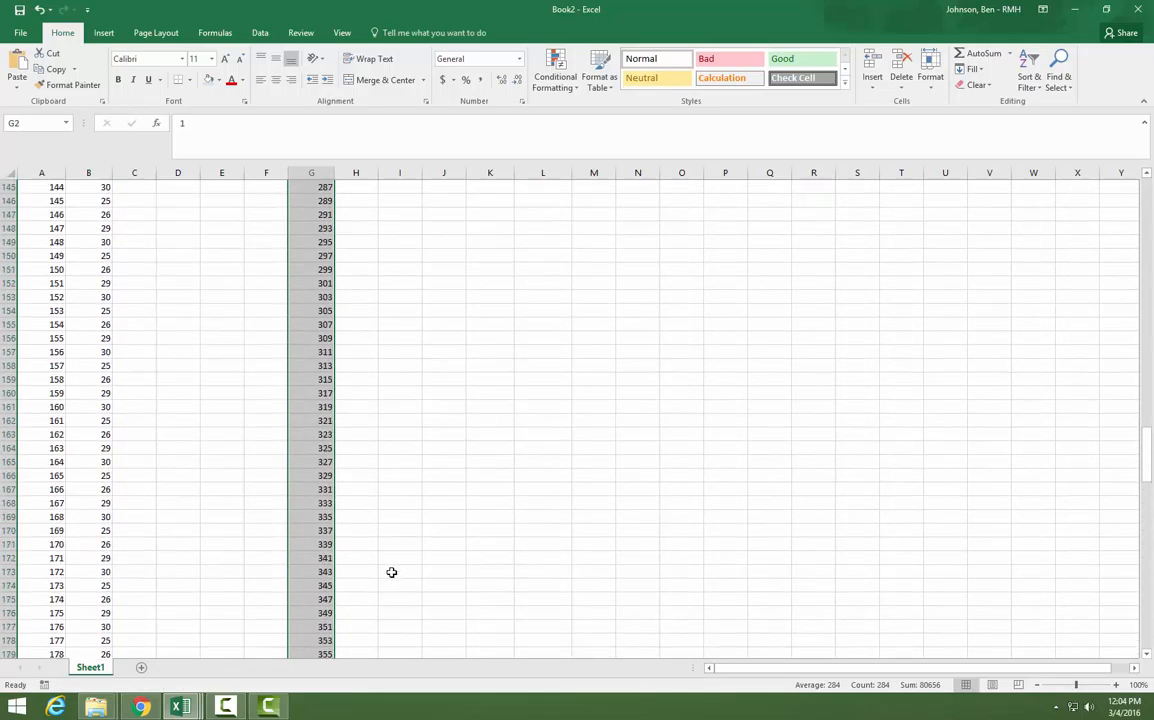
scroll(368, 582, "up", 20)
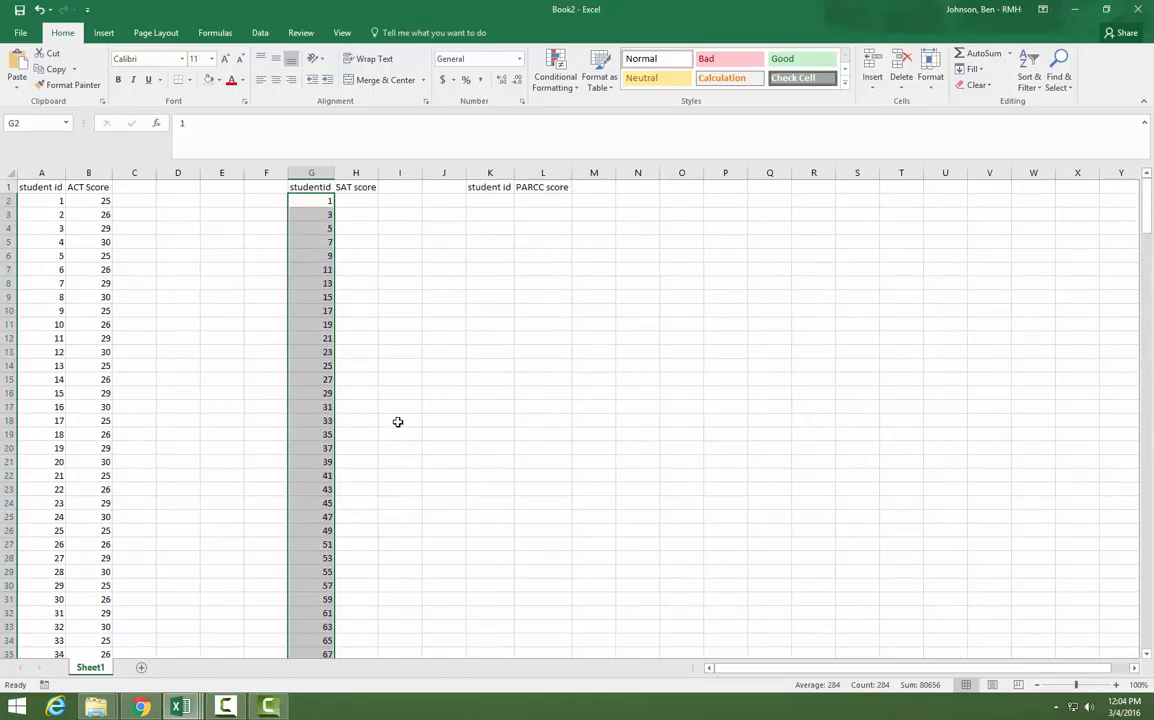
- Enter the SAT scores 2400, 3600, 2000 and 1700 in cells H2 to H5
left_click(366, 203)
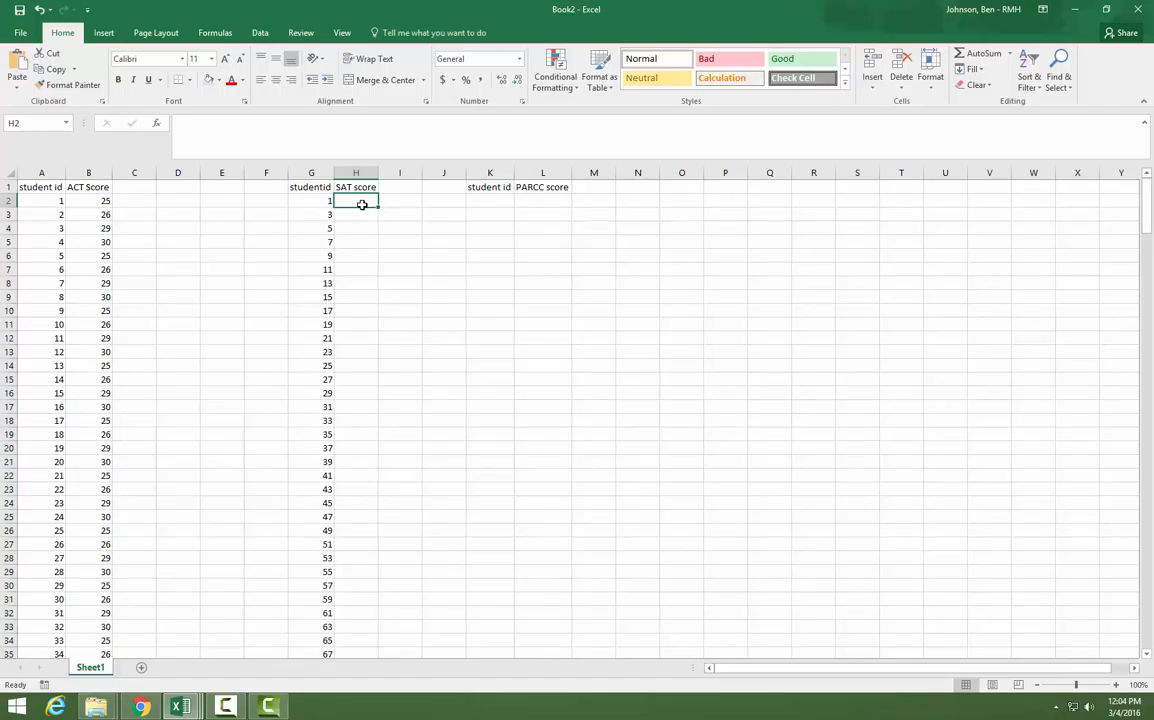
type("24")
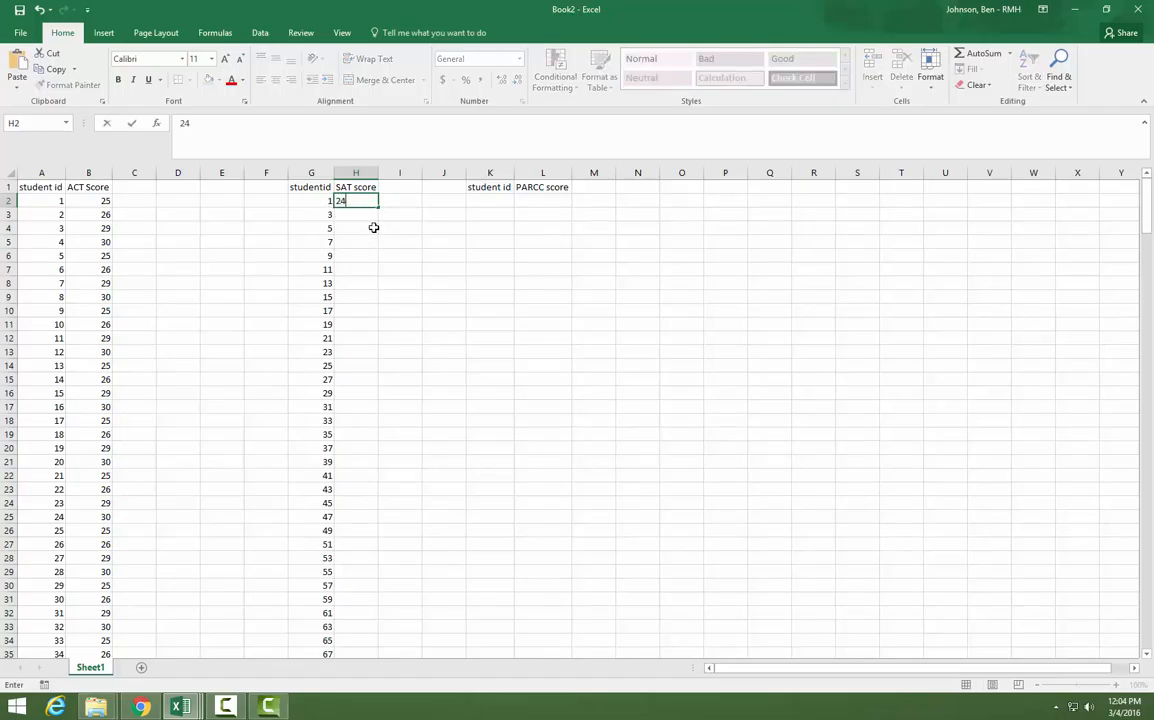
type("00")
left_click(361, 218)
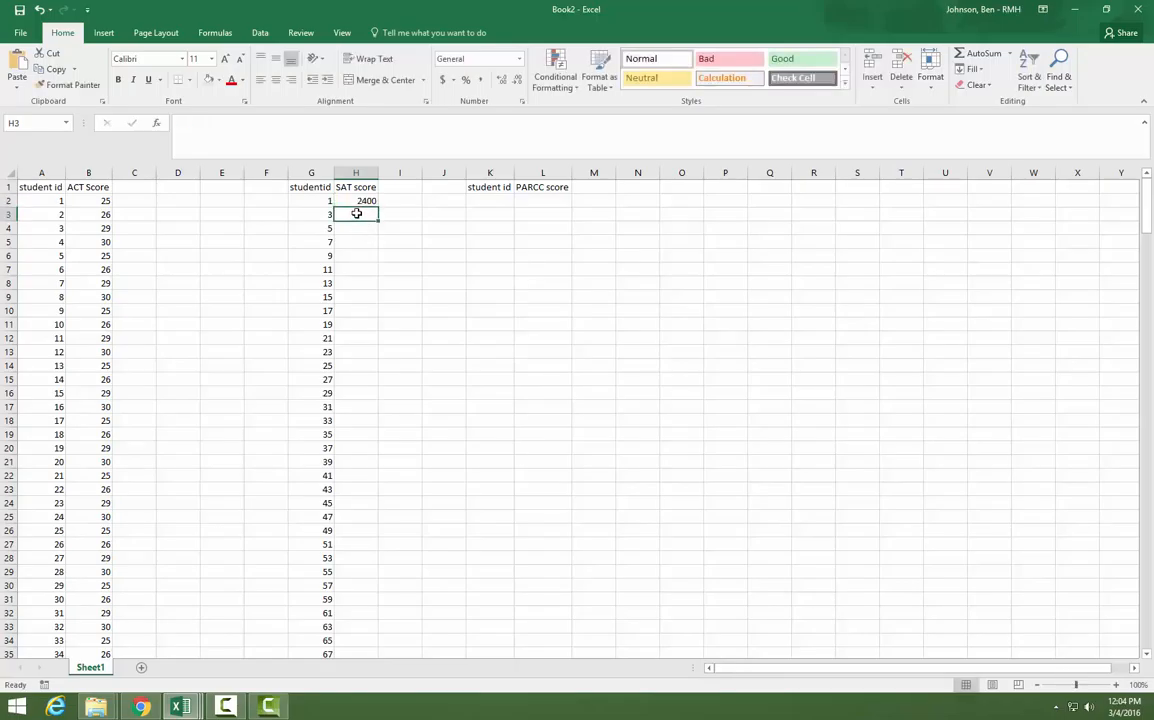
type("3600")
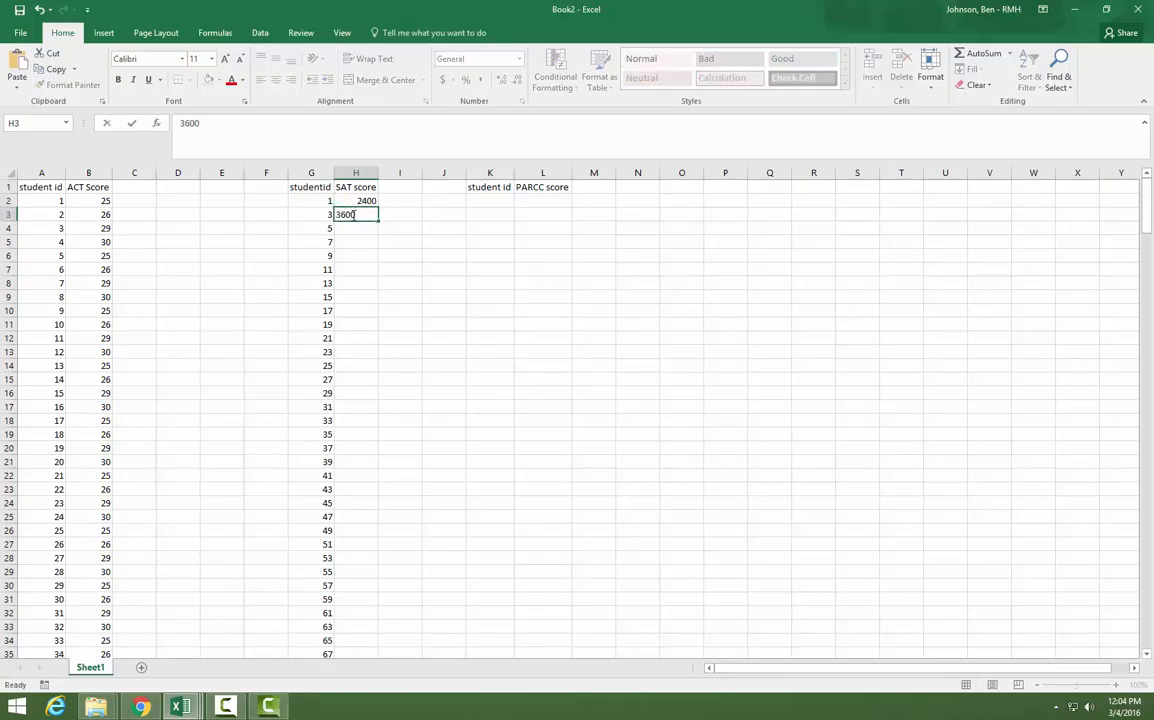
left_click(357, 228)
type("200")
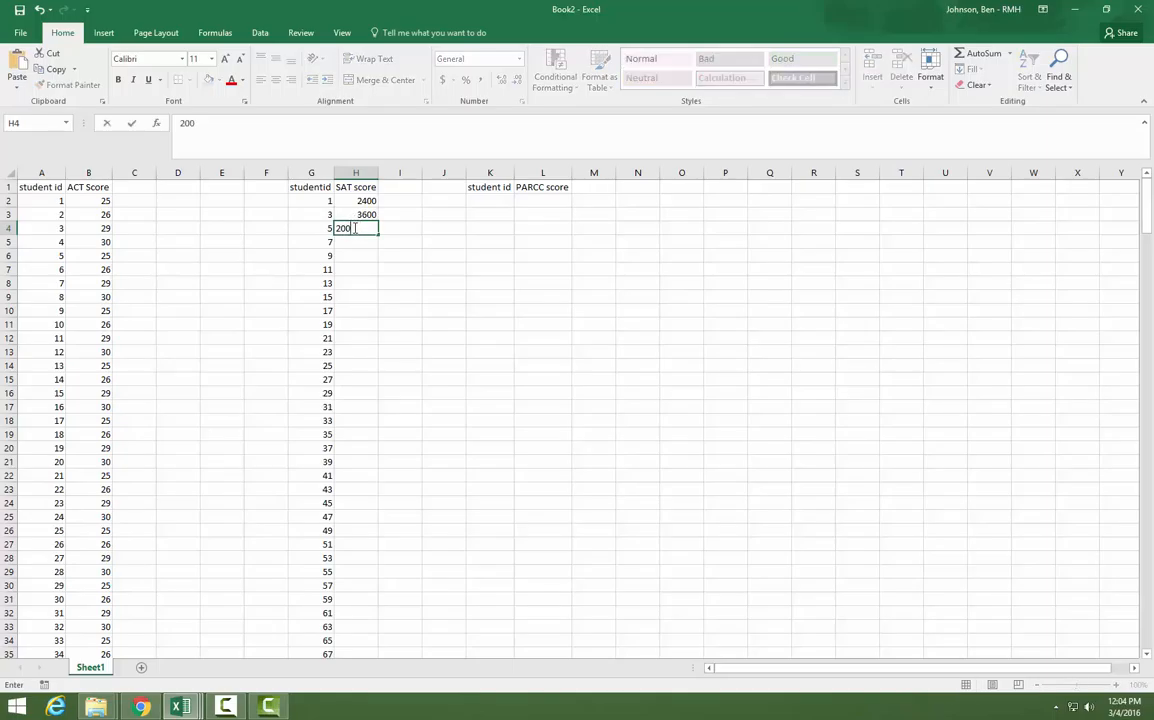
type("0")
key("Return")
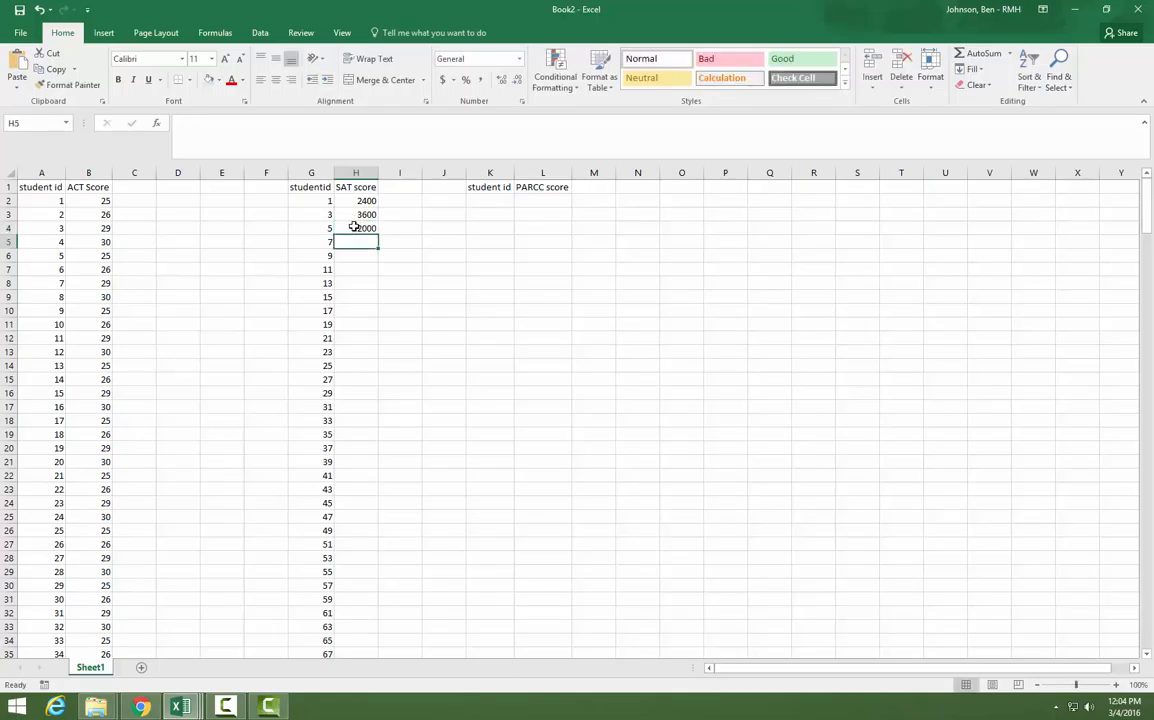
type("1700")
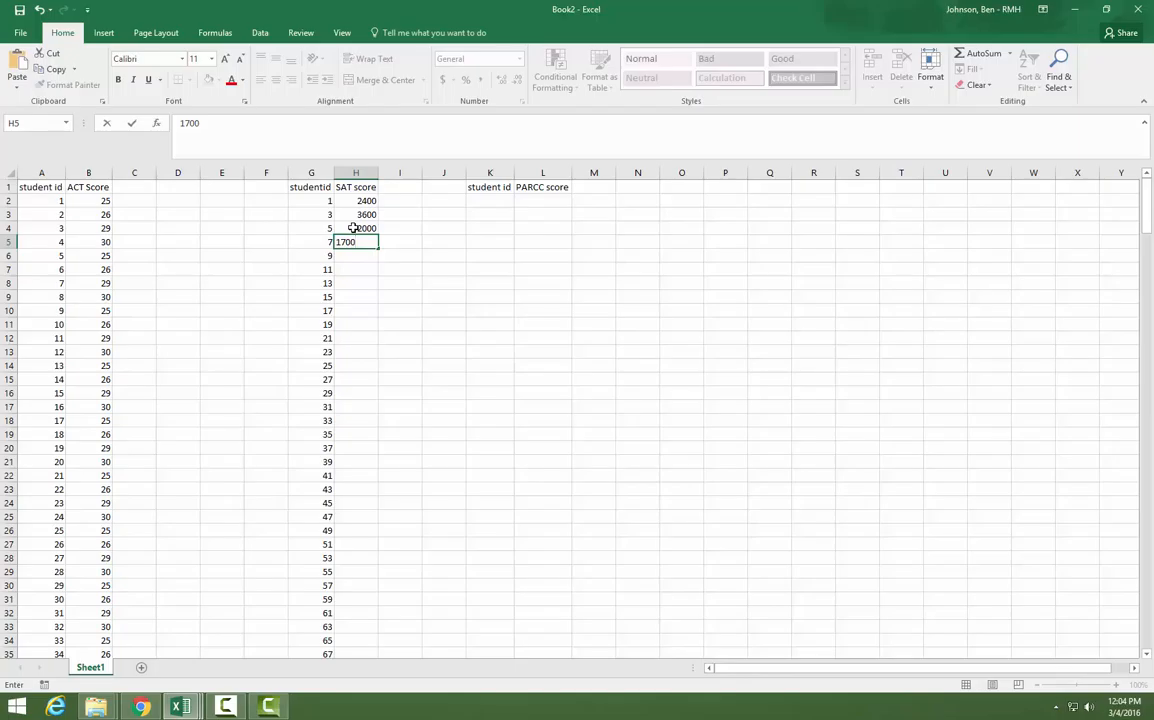
left_click(353, 228)
- Fill column H down to row 286 by repeating the four SAT scores in H2:H5
left_click_drag(366, 201, 379, 246)
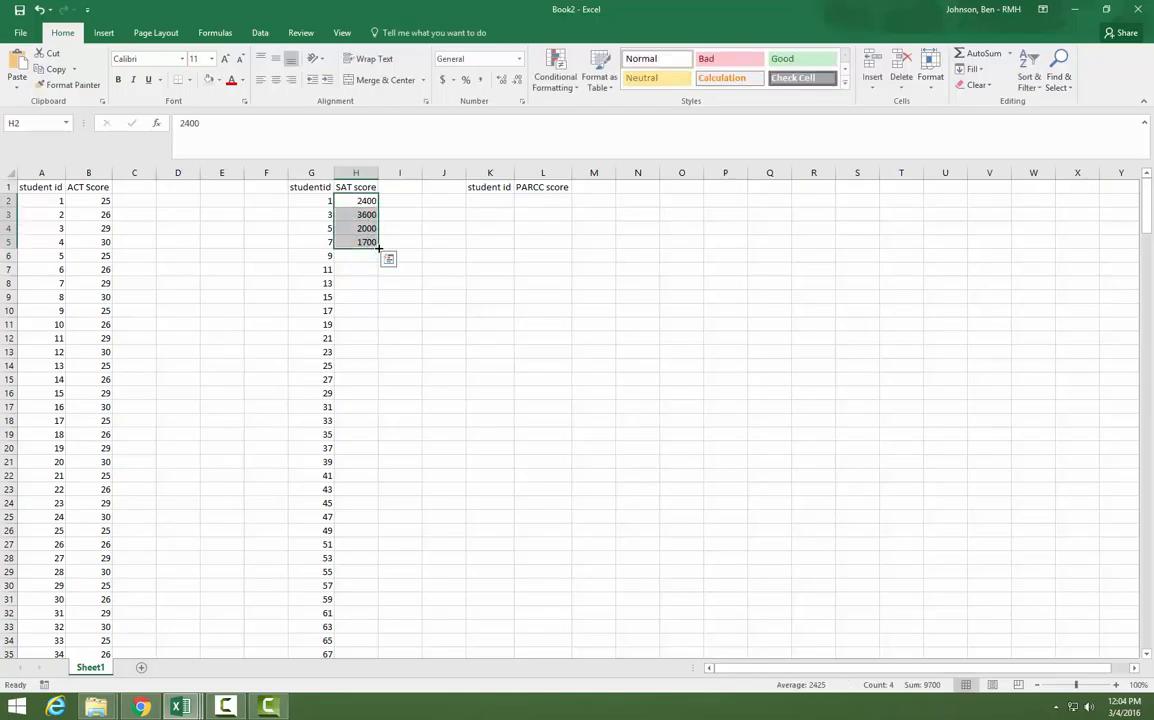
left_click_drag(379, 246, 351, 643)
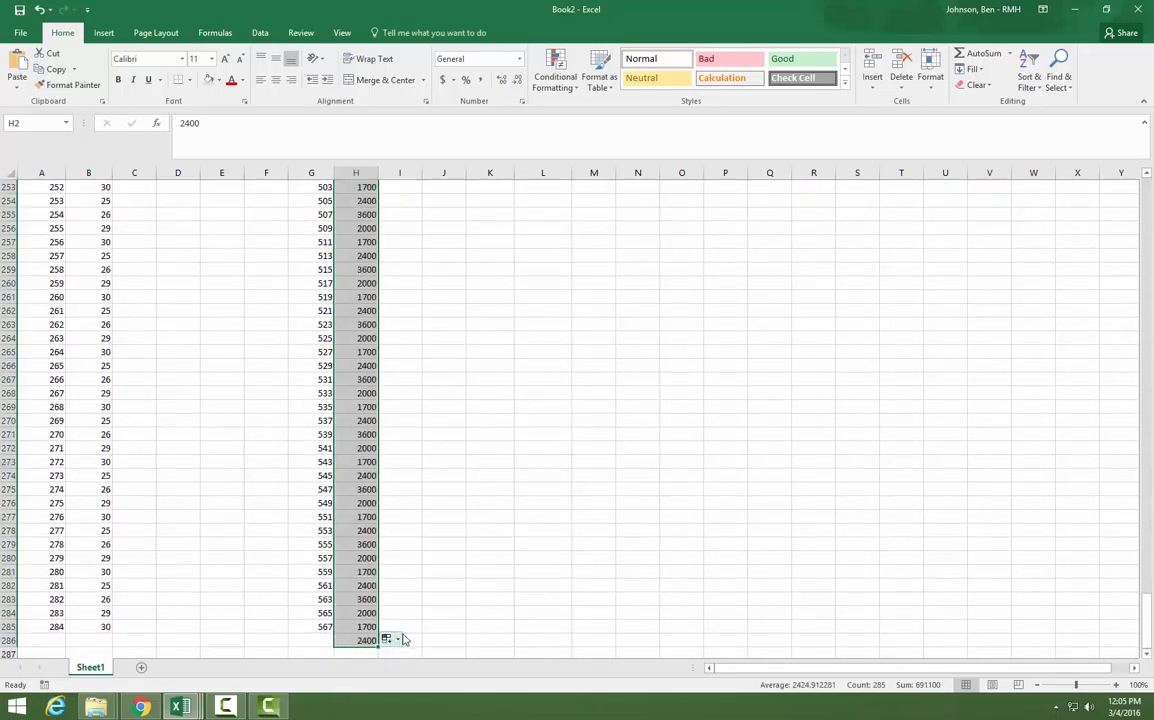
scroll(398, 610, "up", 20)
scroll(378, 590, "up", 20)
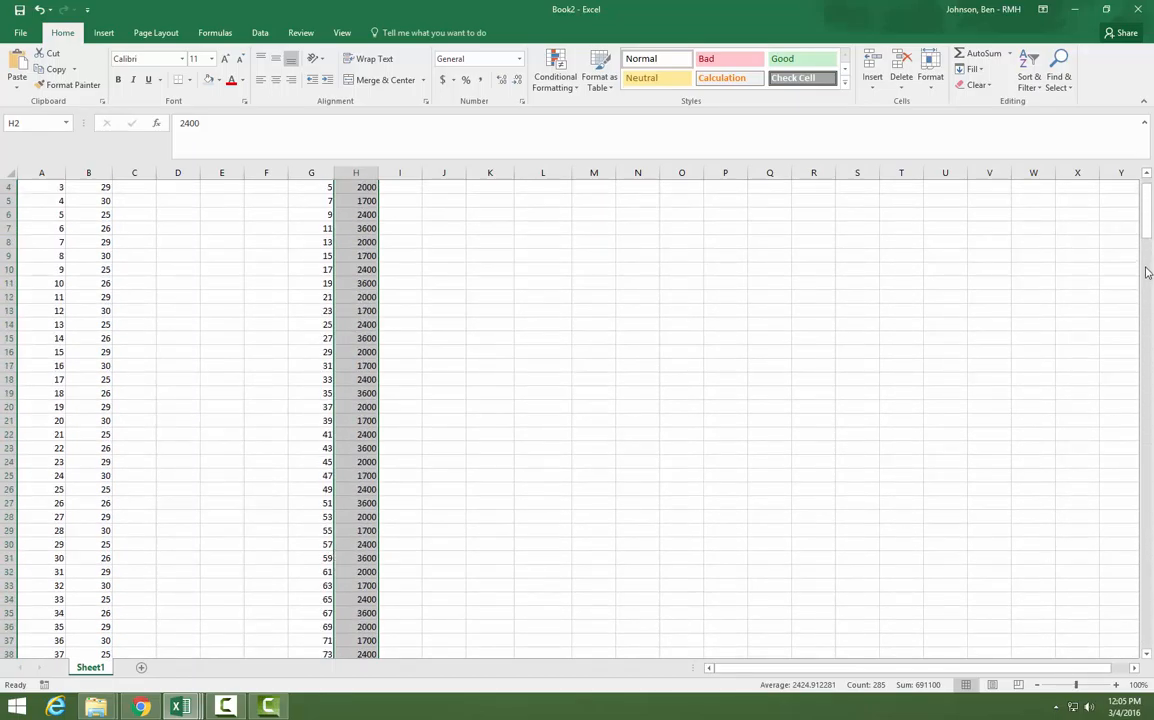
left_click_drag(1147, 228, 1149, 212)
- Enter 2 and 4 in cells K2 and K3 as the first student ids of the PARCC list
left_click(496, 203)
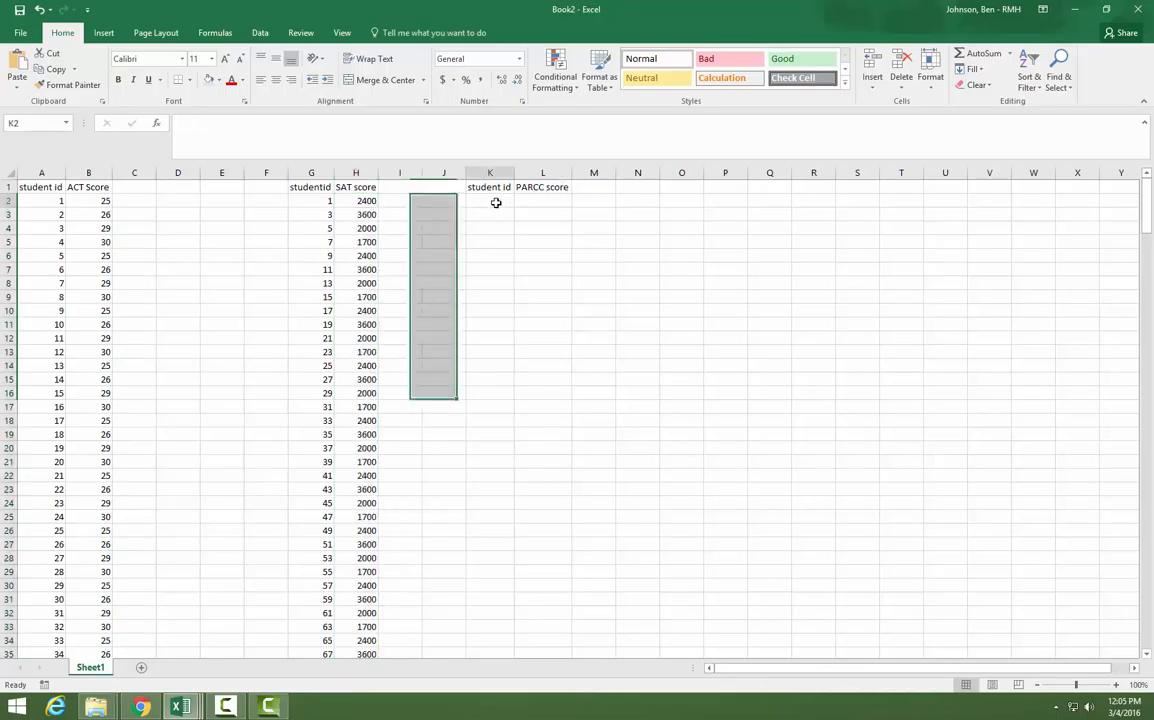
type("2")
key("Return")
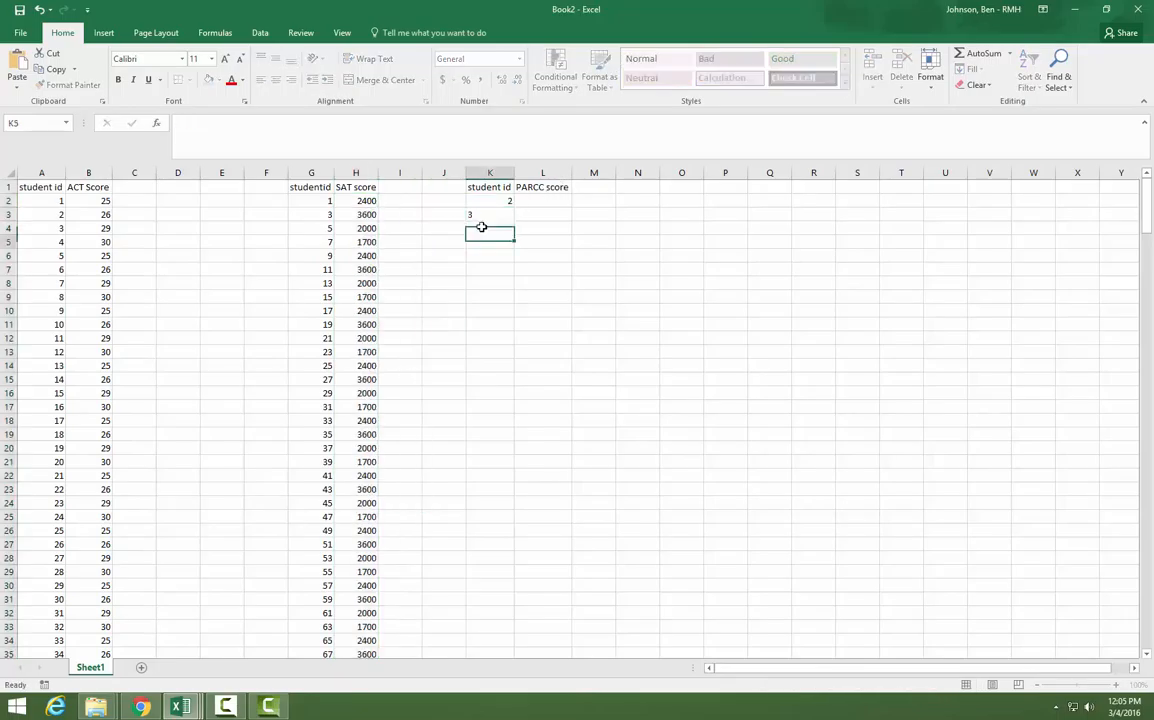
type("3")
key("Return")
left_click(489, 216)
type("4")
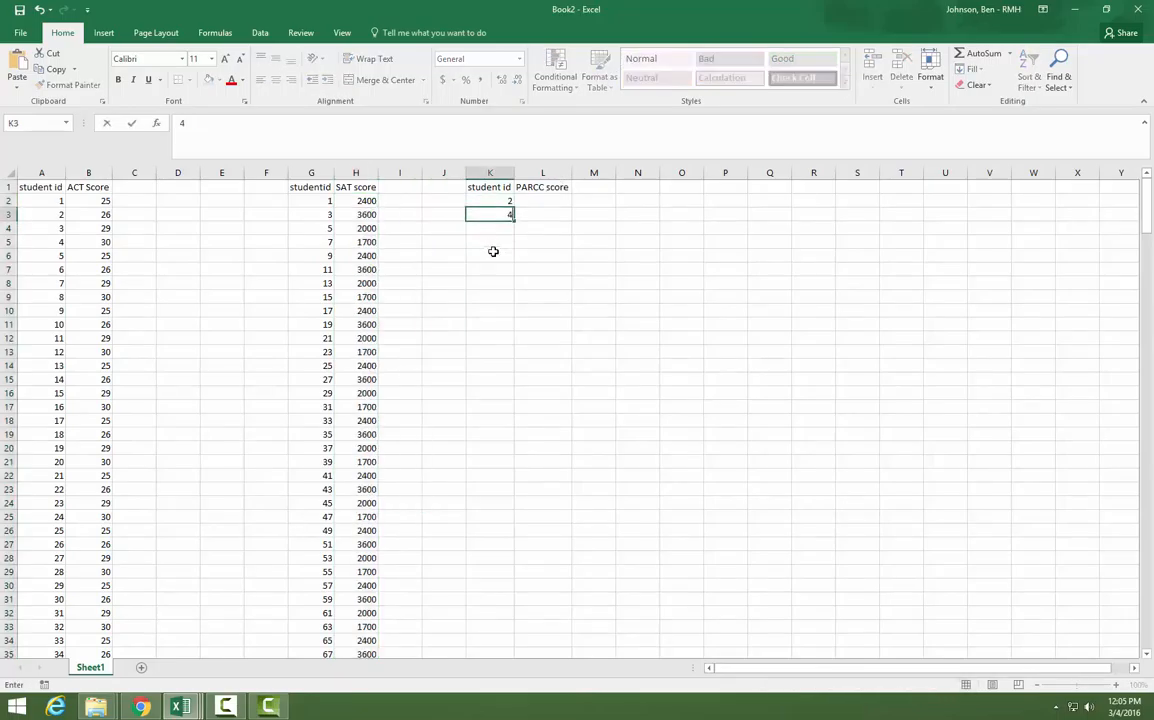
key("Return")
- Extend the even student id series from K2:K3 down column K to row 285
left_click_drag(489, 203, 500, 624)
scroll(560, 556, "up", 11)
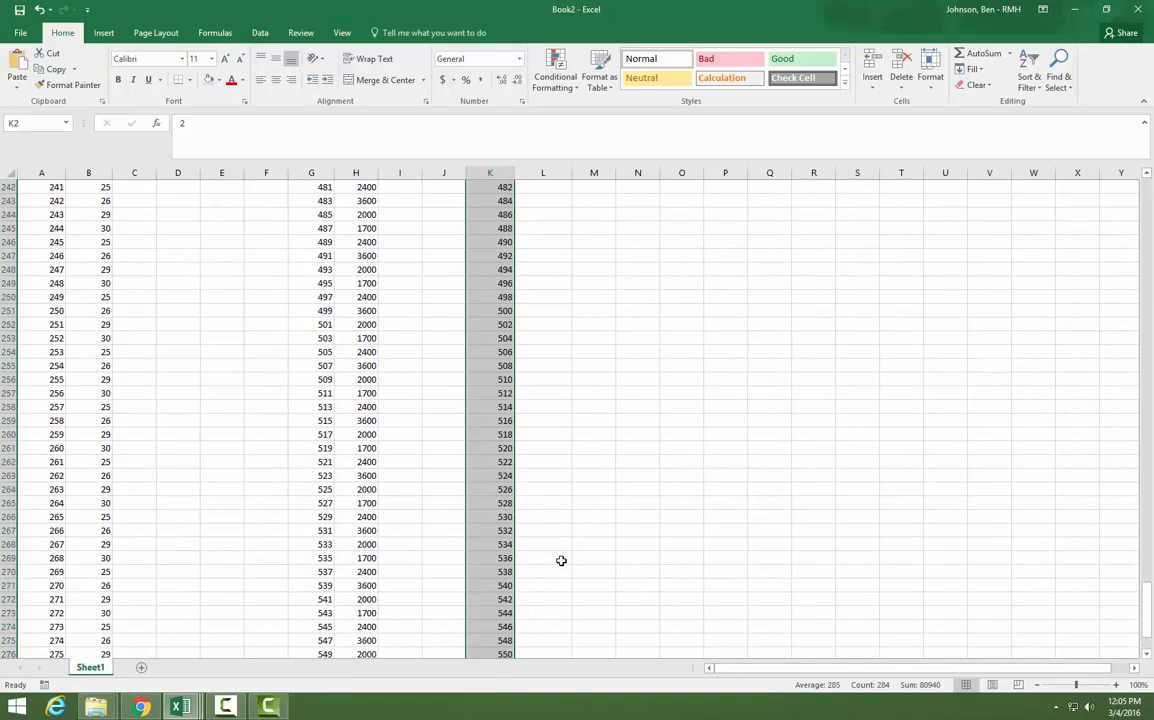
scroll(559, 554, "up", 20)
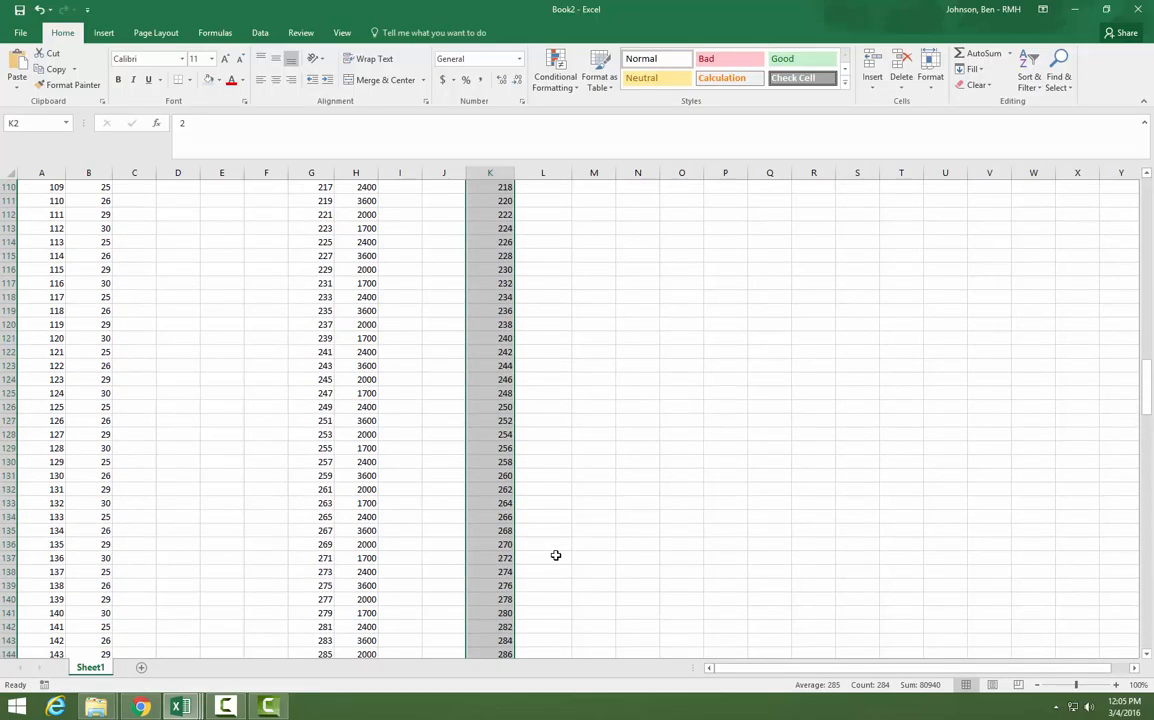
left_click_drag(1147, 325, 1146, 195)
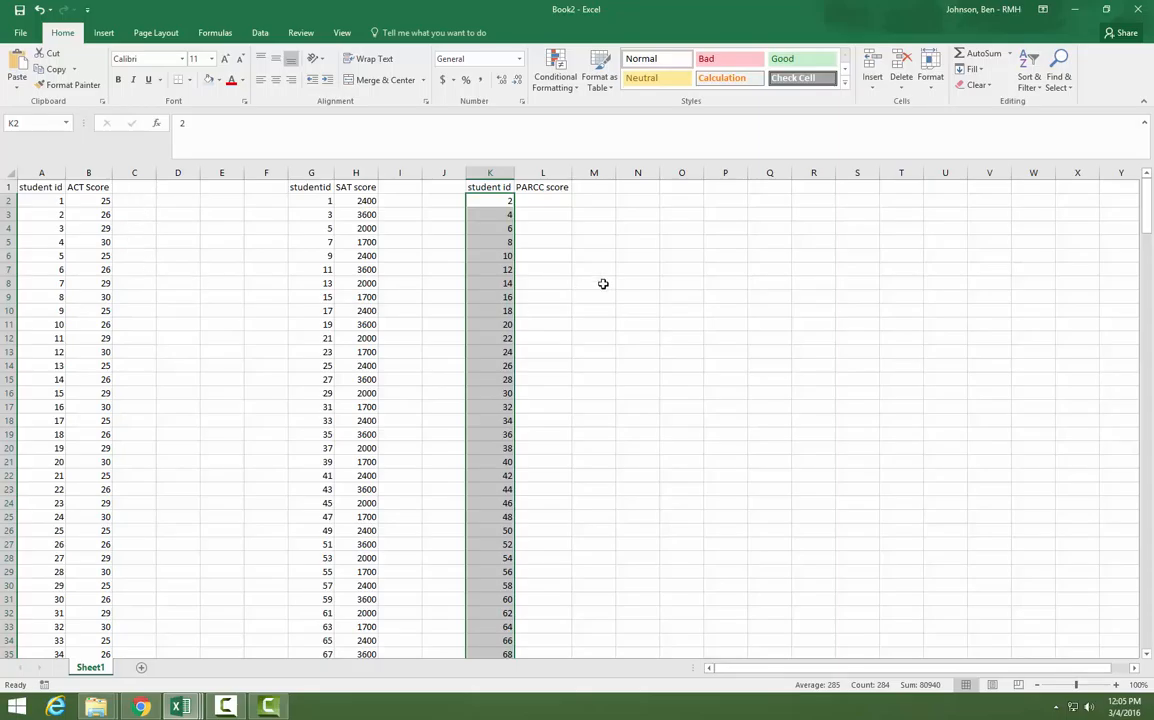
- Enter the PARCC scores 1, 2, 3, 4 and 5 in cells L2 to L6
left_click(530, 202)
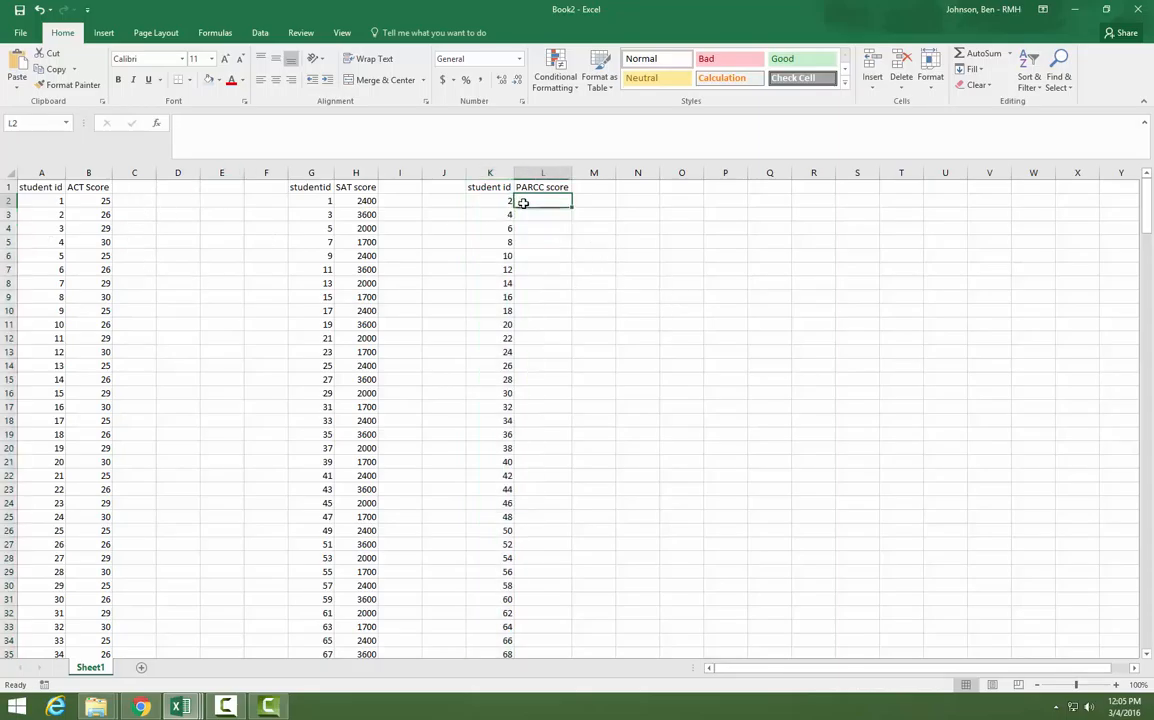
type("1")
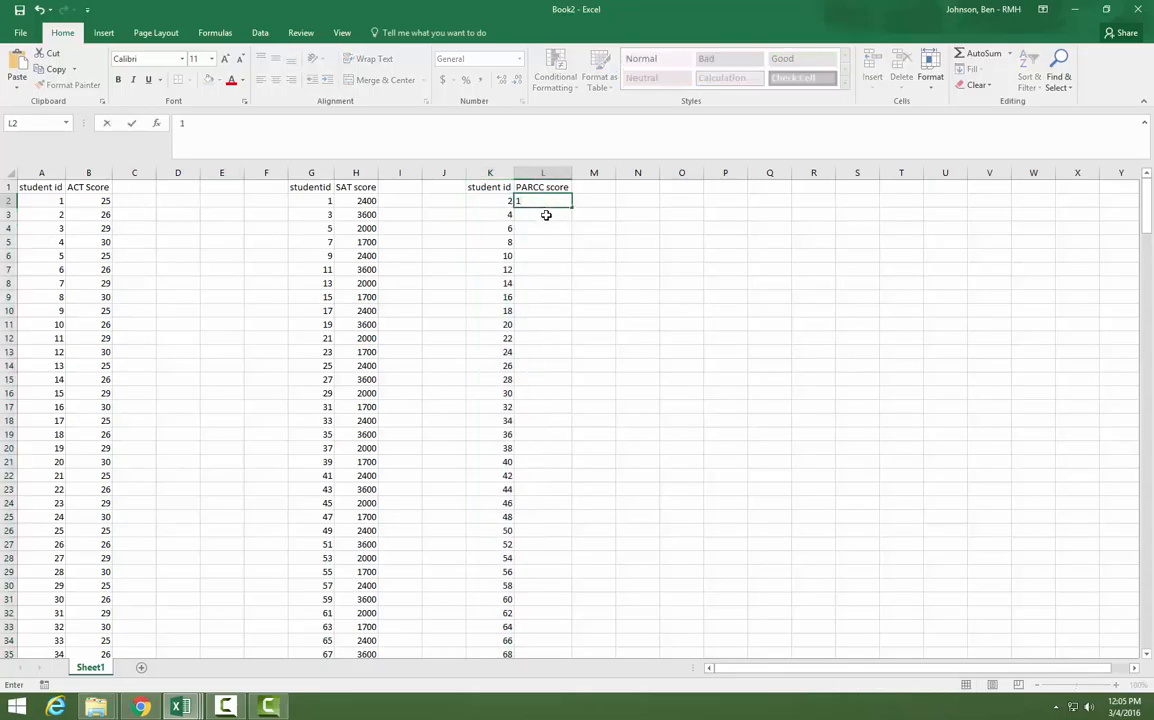
key("Return")
type("2")
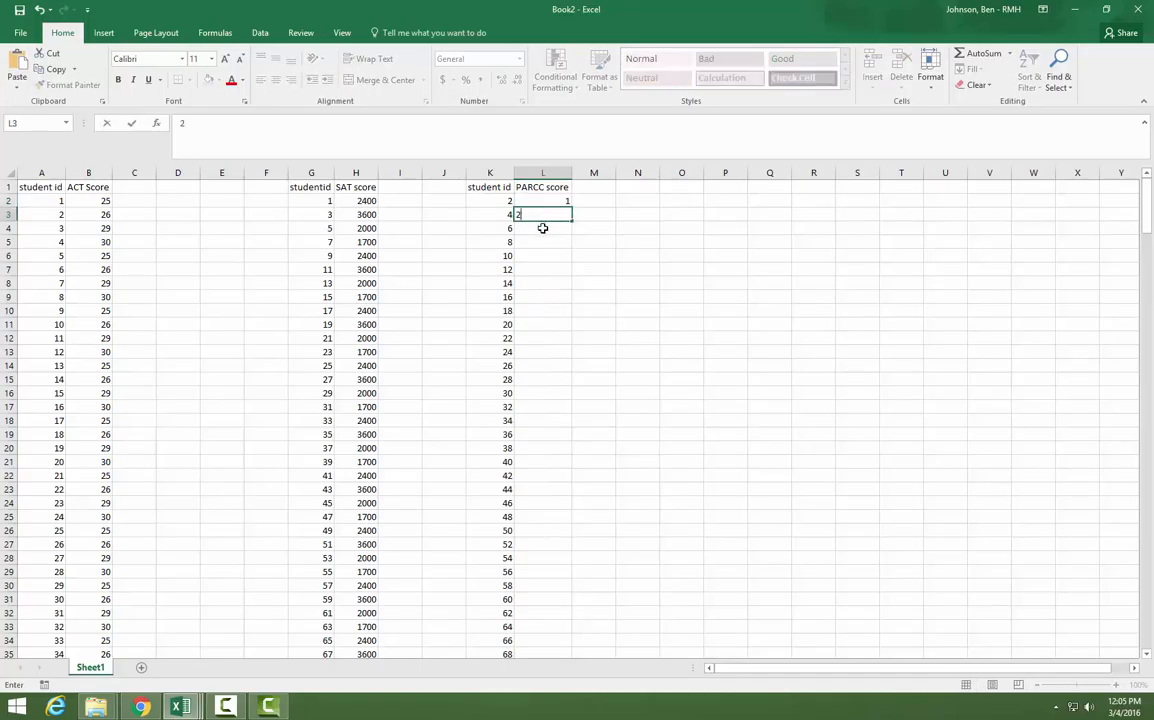
key("Return")
type("3")
key("Return")
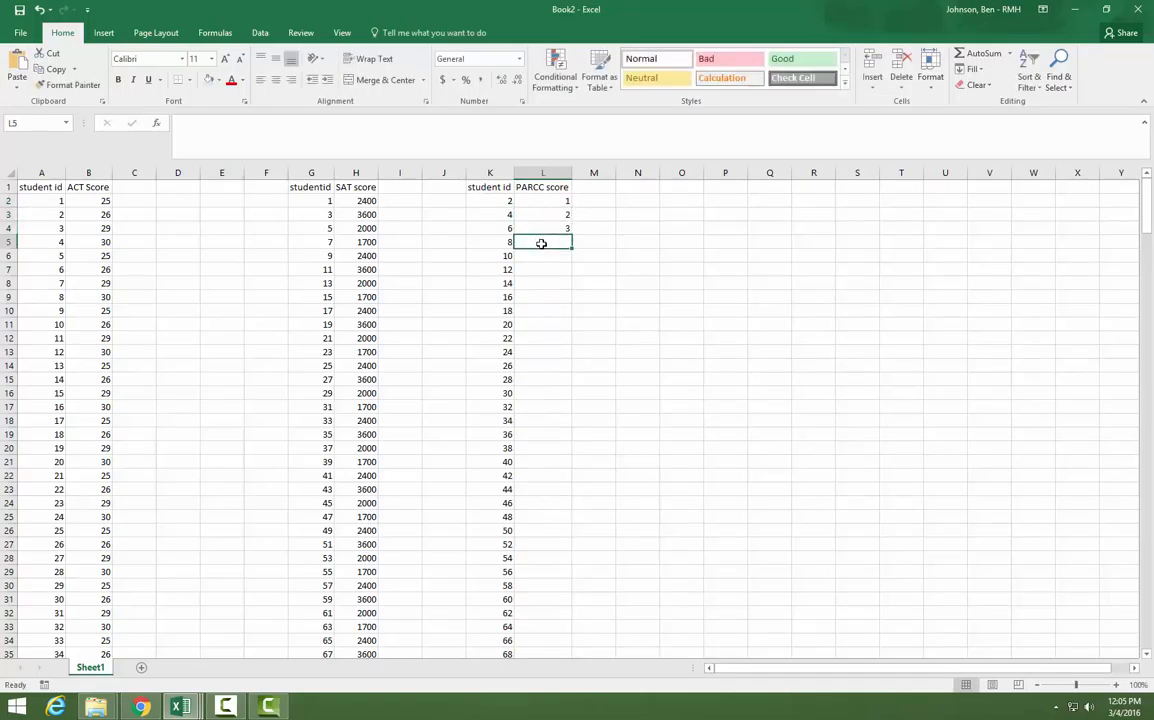
type("4")
key("Return")
type("5")
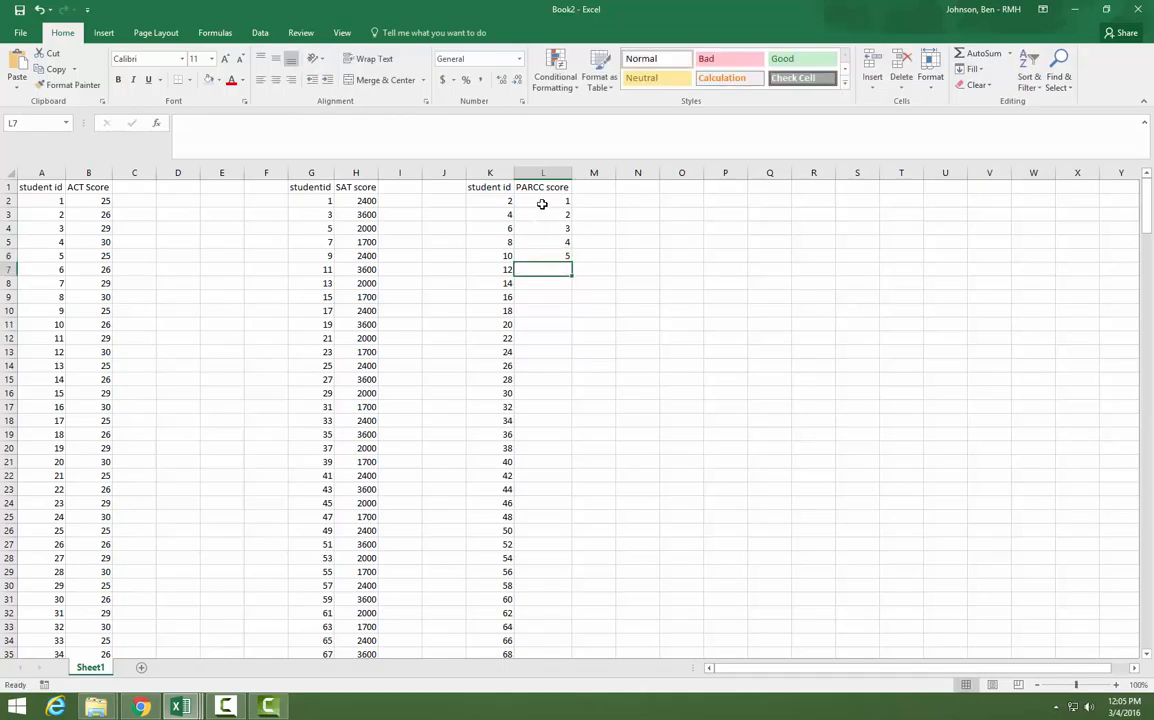
- Fill column L down to row 285 by repeating the five PARCC scores in L2:L6
left_click_drag(543, 203, 584, 562)
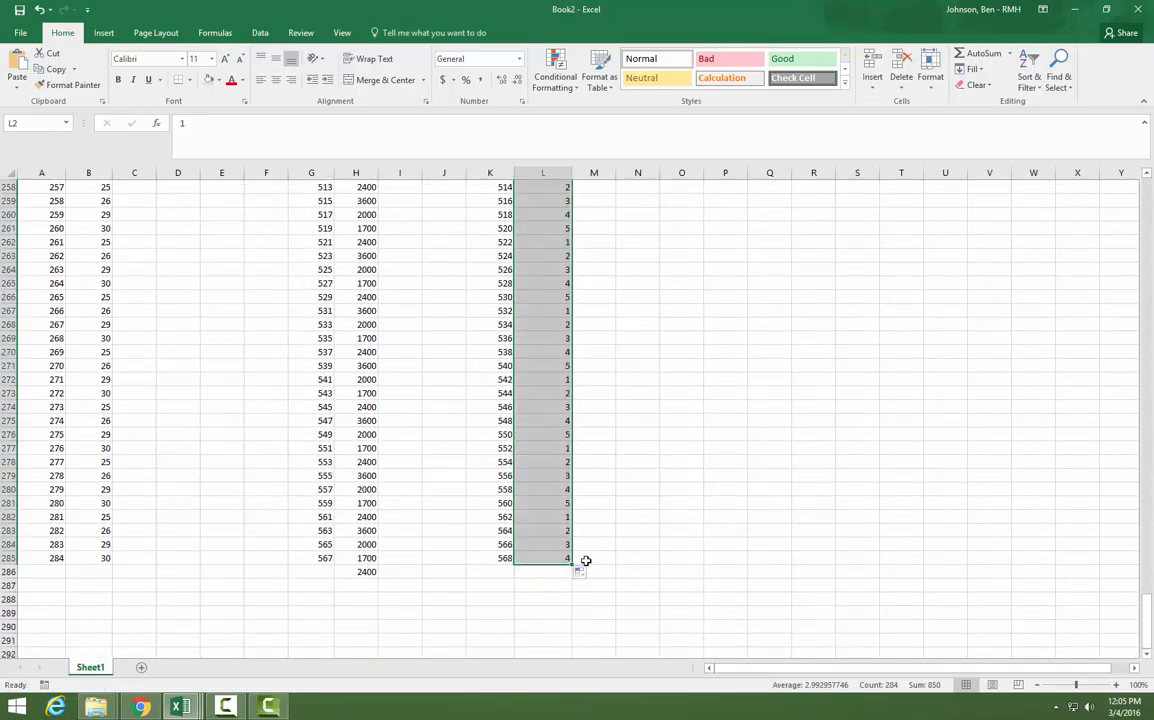
scroll(590, 556, "up", 14)
left_click_drag(1149, 552, 1149, 552)
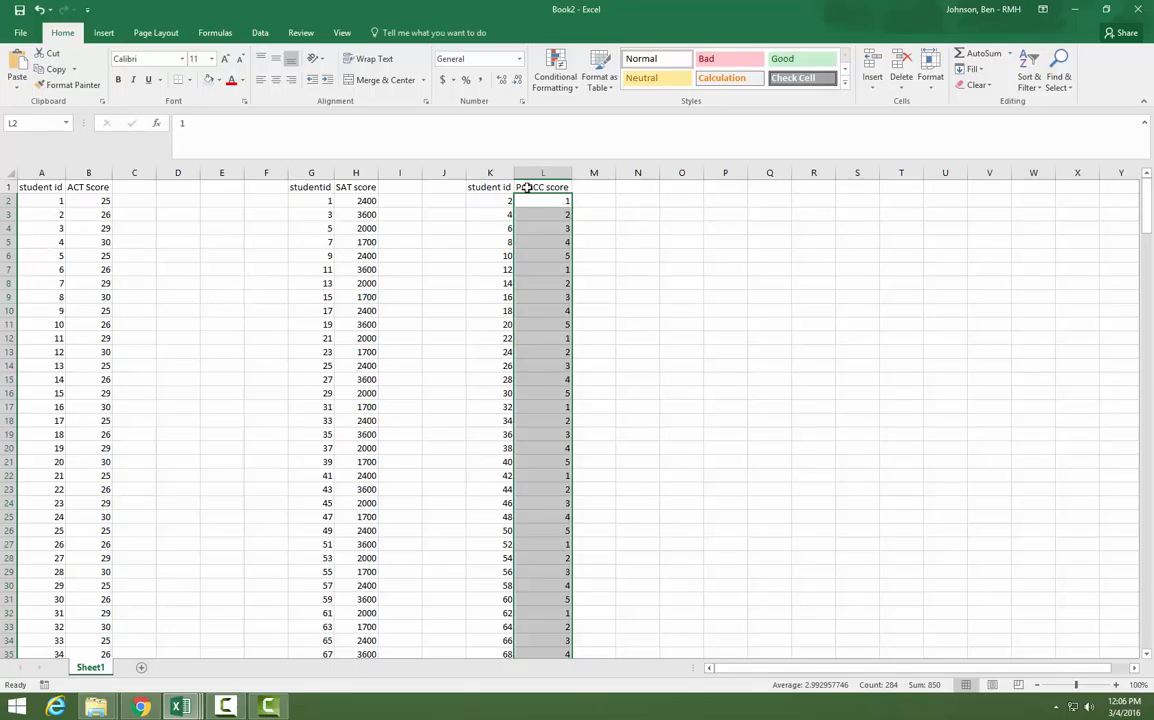
left_click(485, 187)
left_click(40, 187)
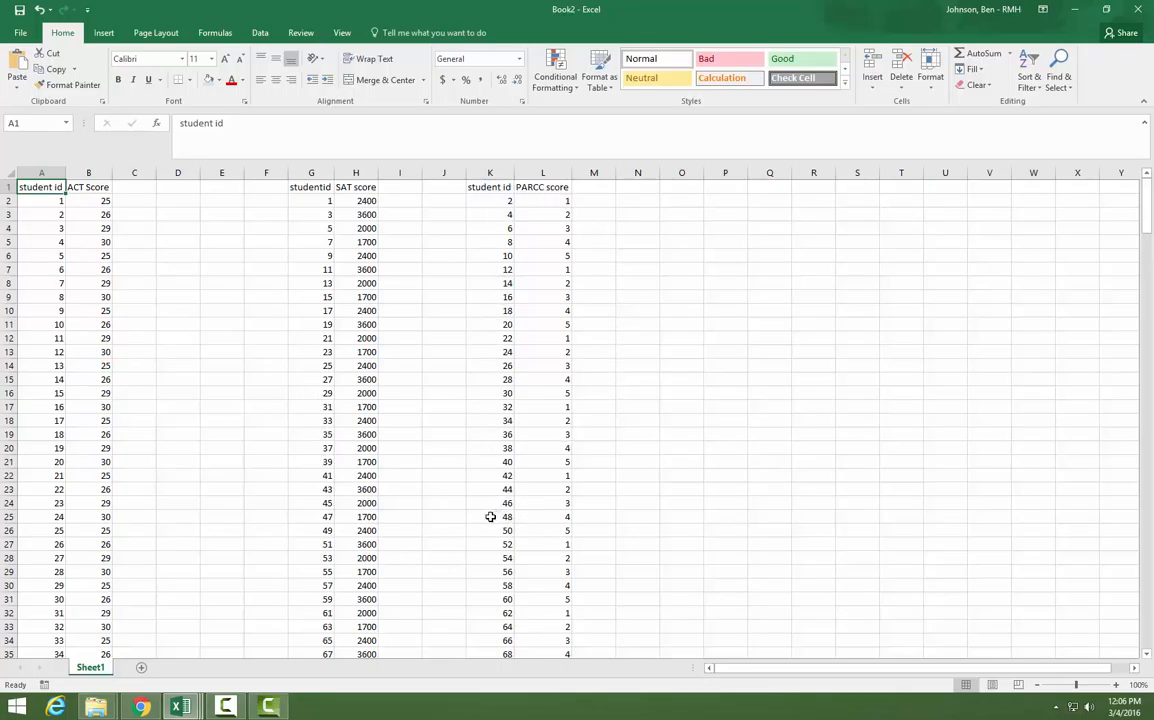
left_click(36, 172)
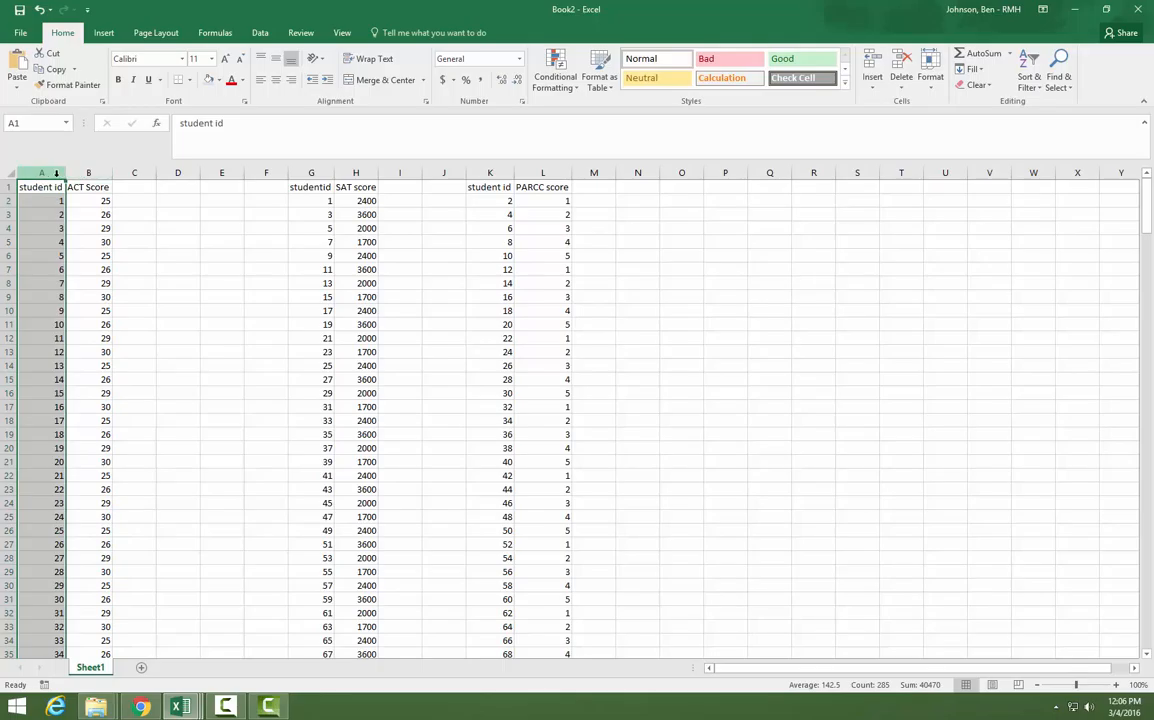
left_click(311, 172)
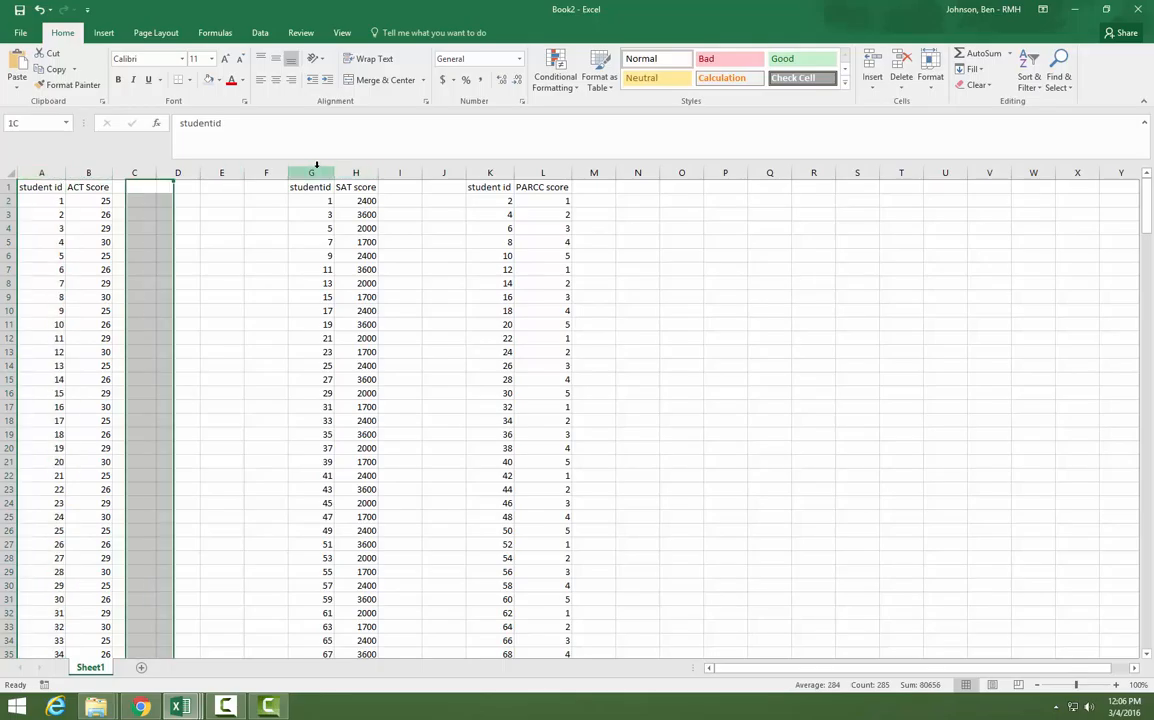
left_click(491, 172)
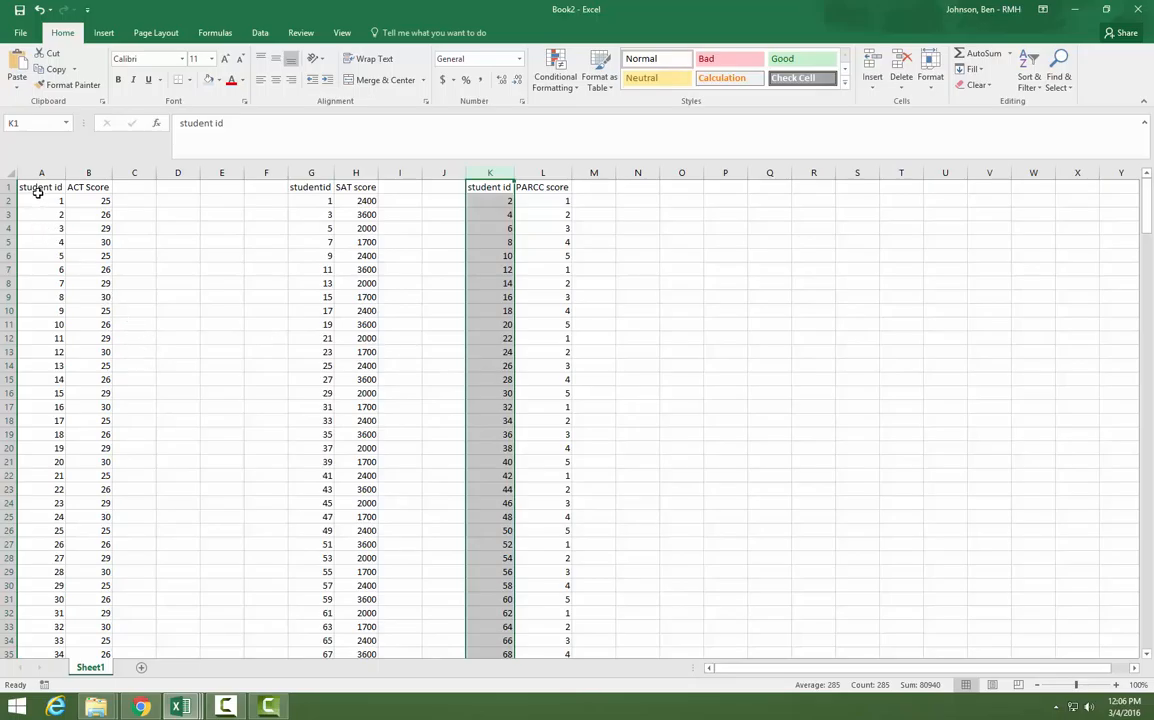
- Enter the headers "SAT score" in cell C1 and "Parcc score" in cell D1 of the first list
left_click(148, 186)
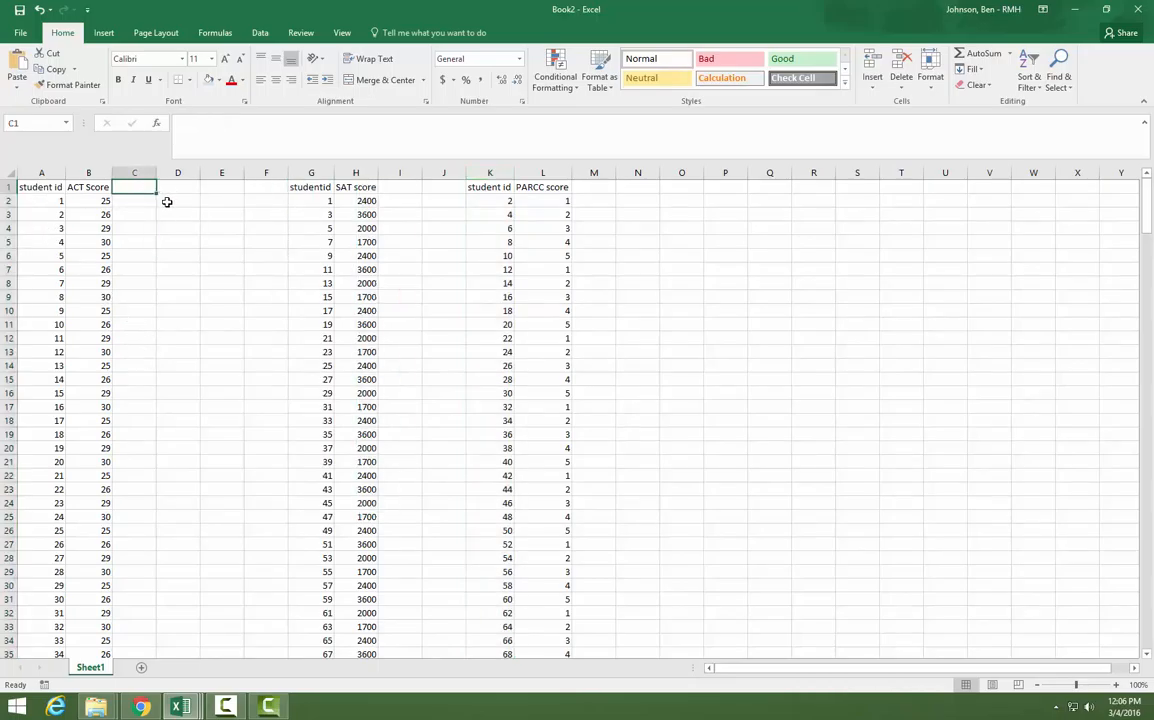
type("SAT")
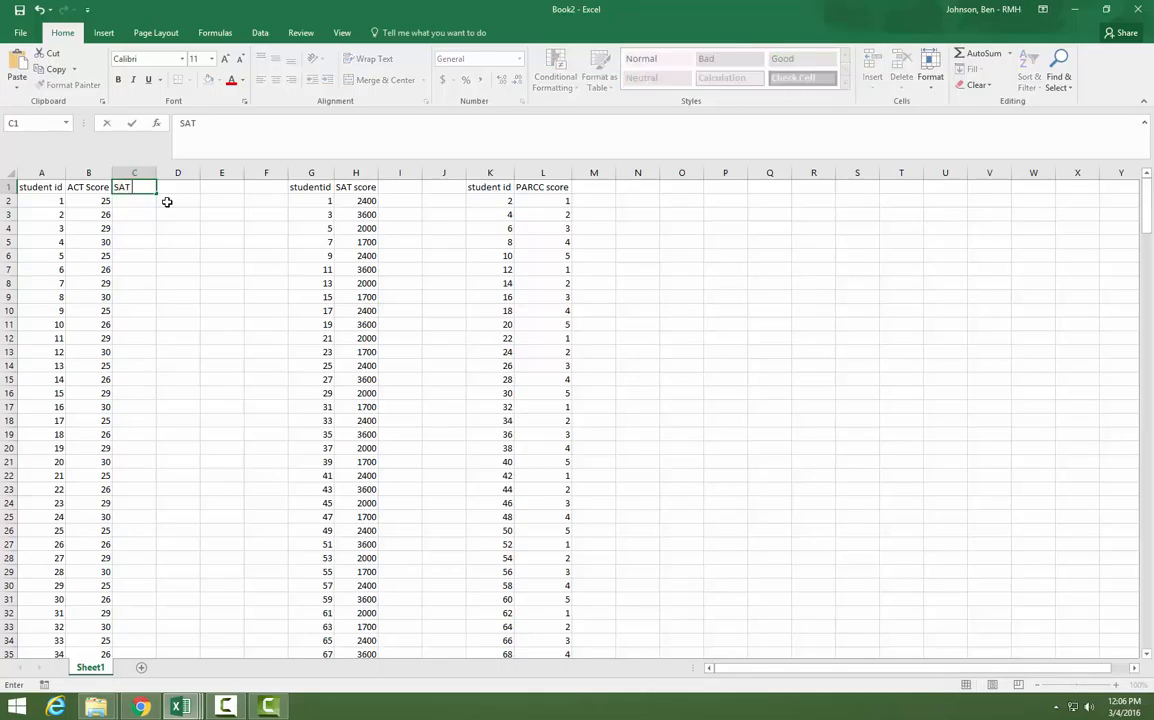
type(" scor")
key("BackSpace")
type("e")
key("Tab")
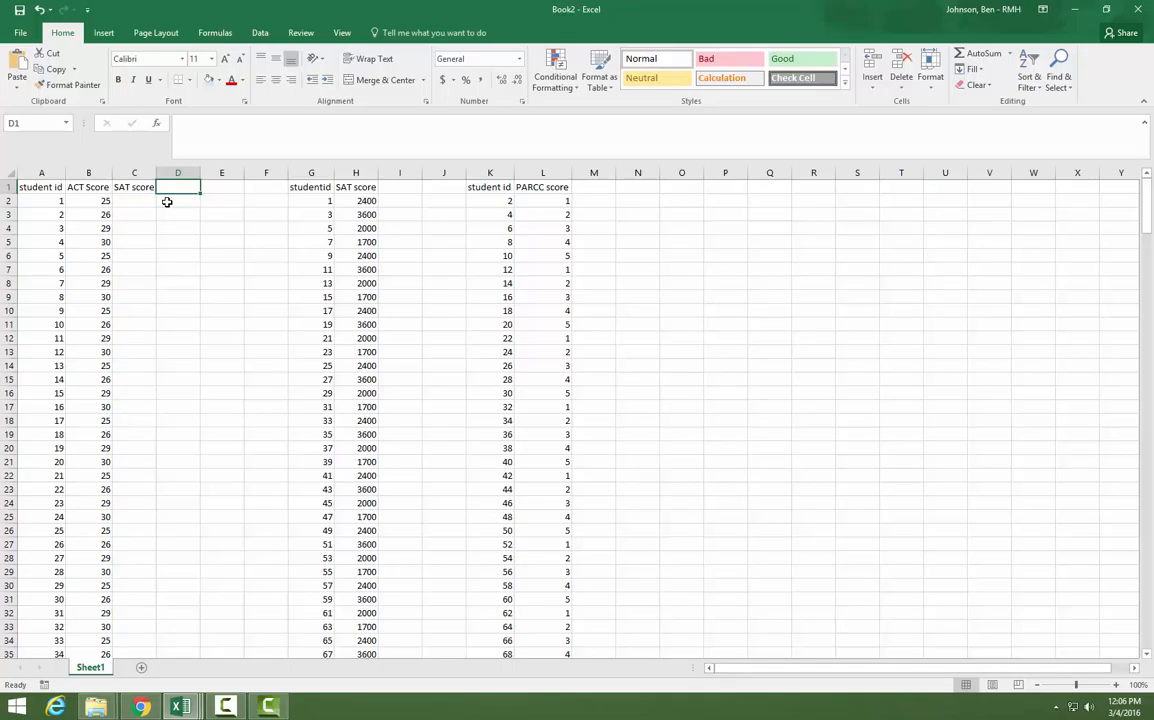
type("Par")
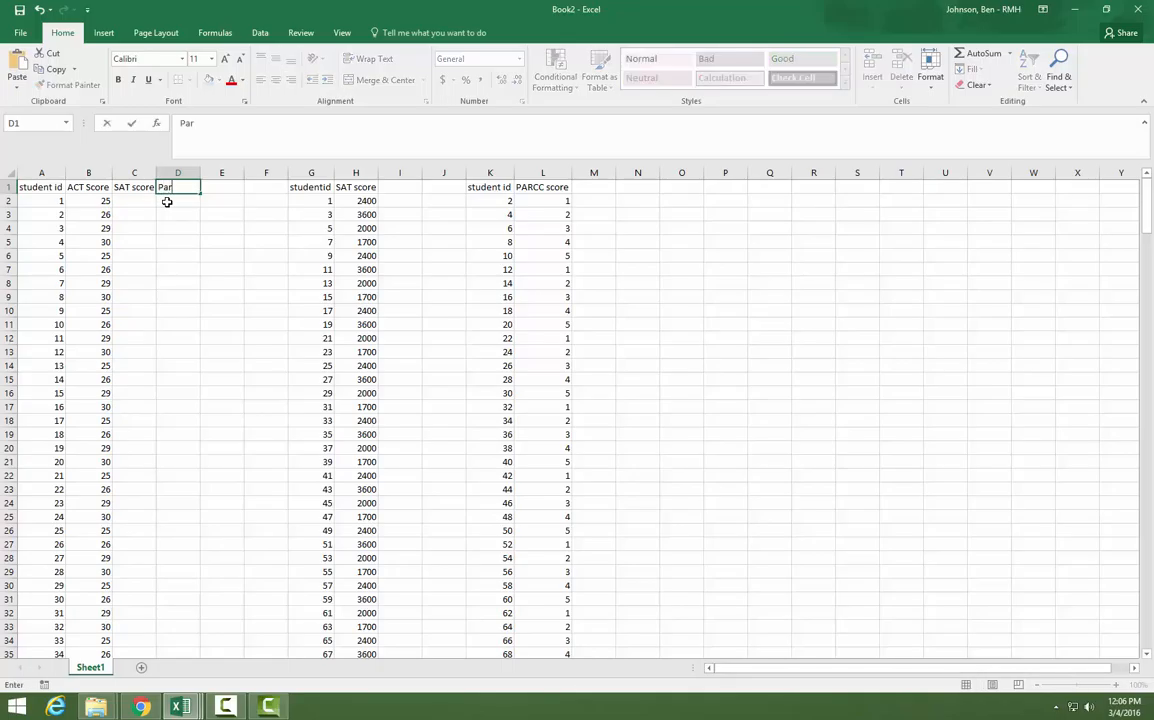
type("cc score")
key("Tab")
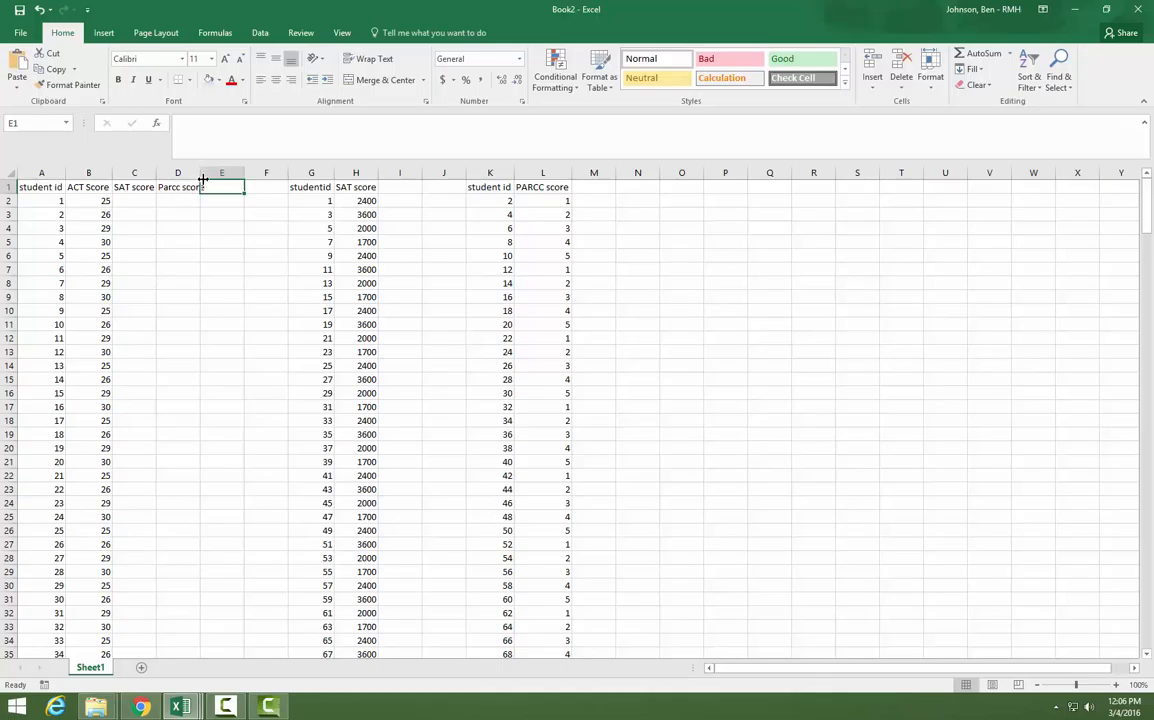
- Autofit the widths of columns D and C to their header text
left_click_drag(201, 176, 201, 176)
double_click(201, 176)
double_click(157, 174)
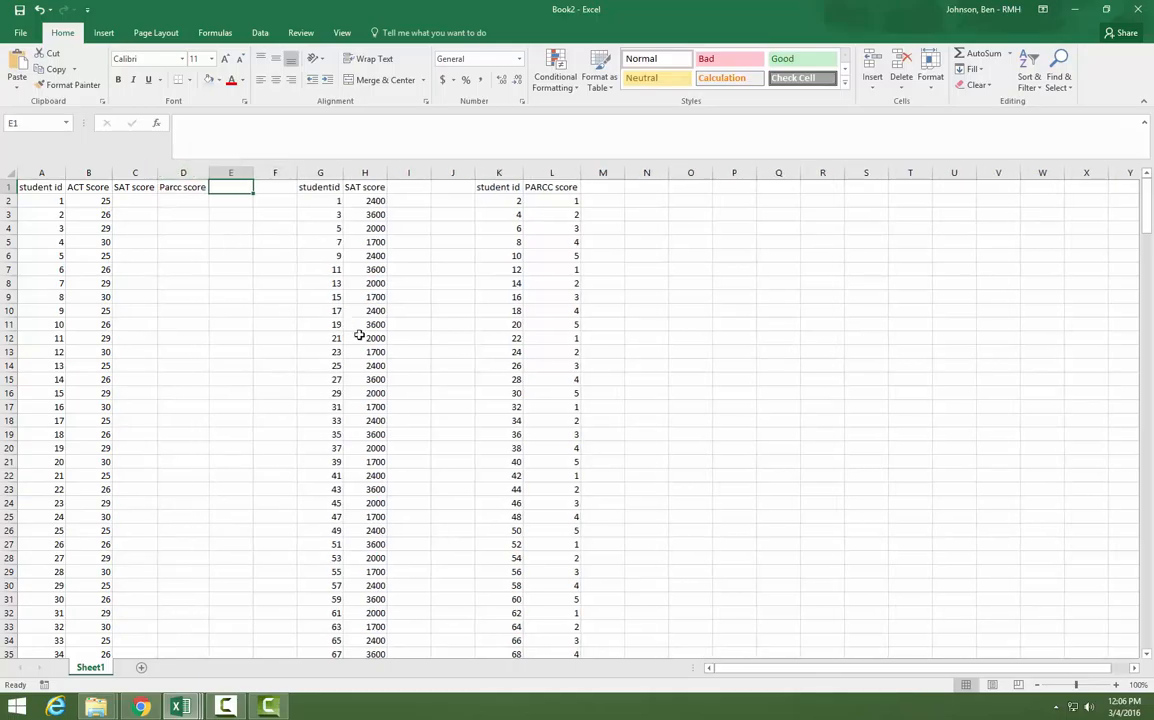
- Name the SAT list range G1:H285, including its headers, "satscores"
left_click(300, 186)
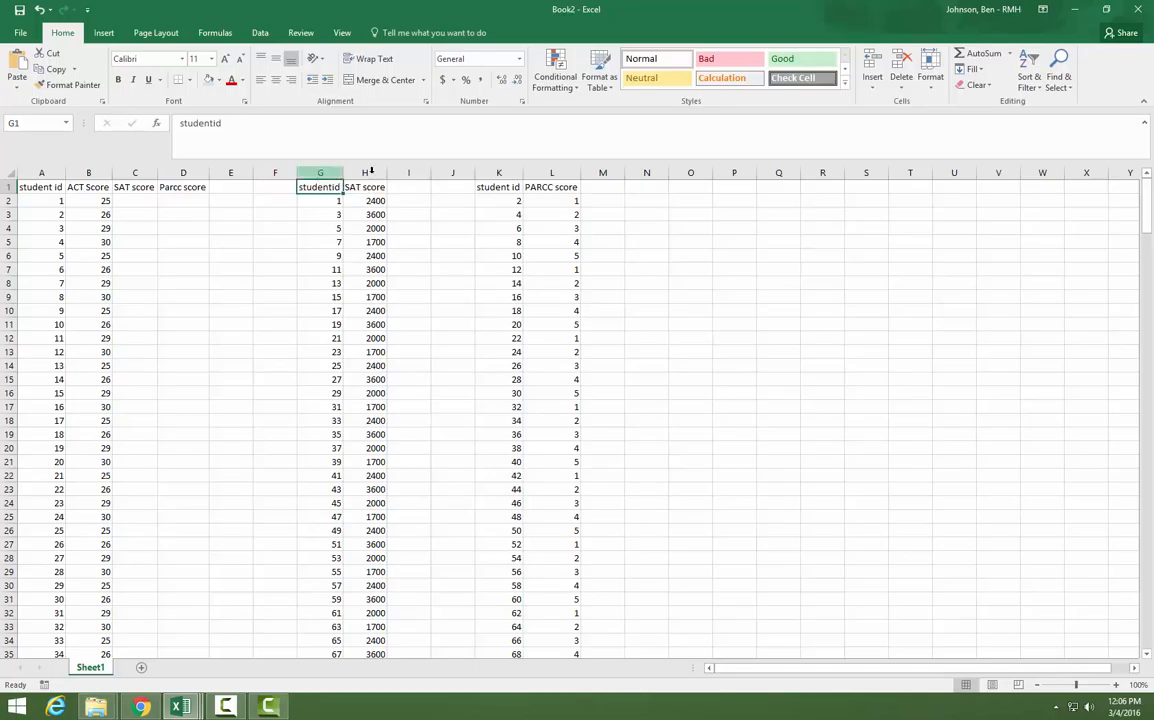
key("Right")
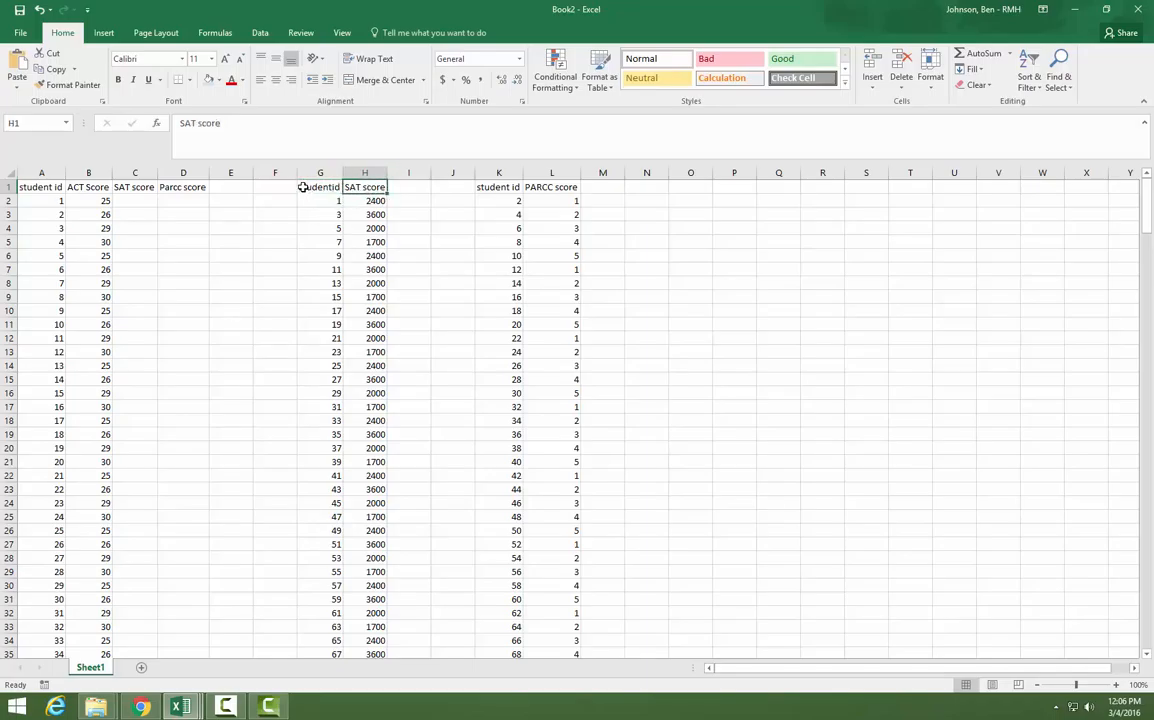
key("Left")
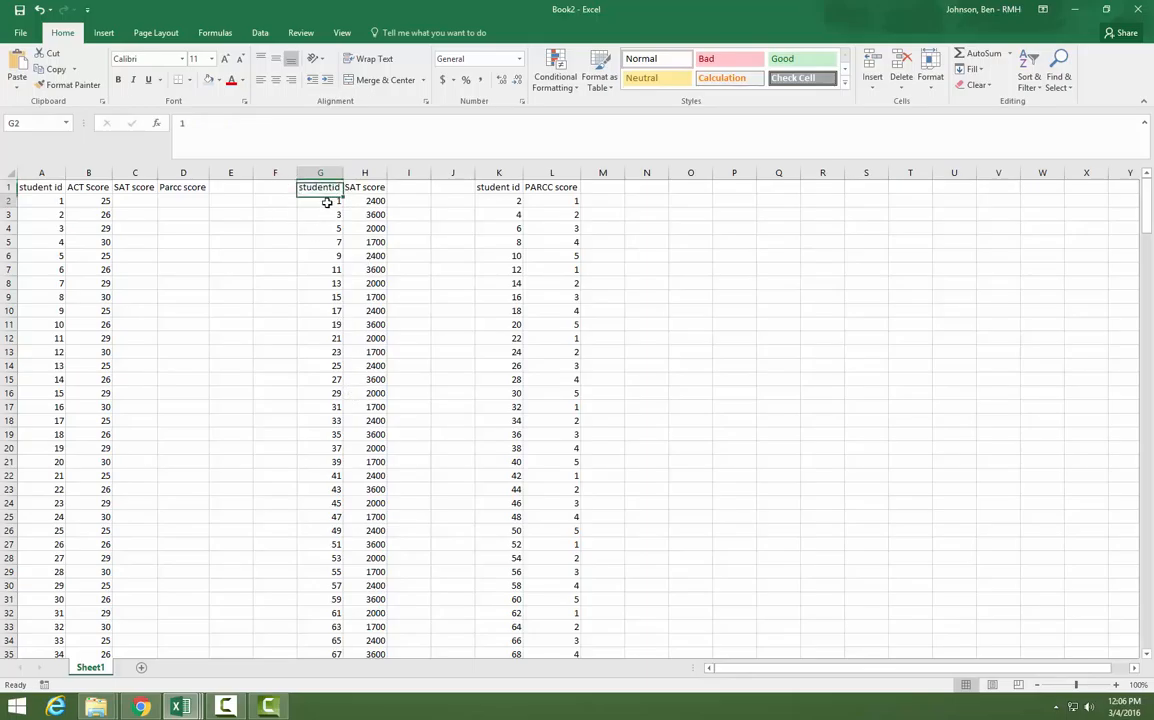
left_click(320, 174)
left_click(326, 188)
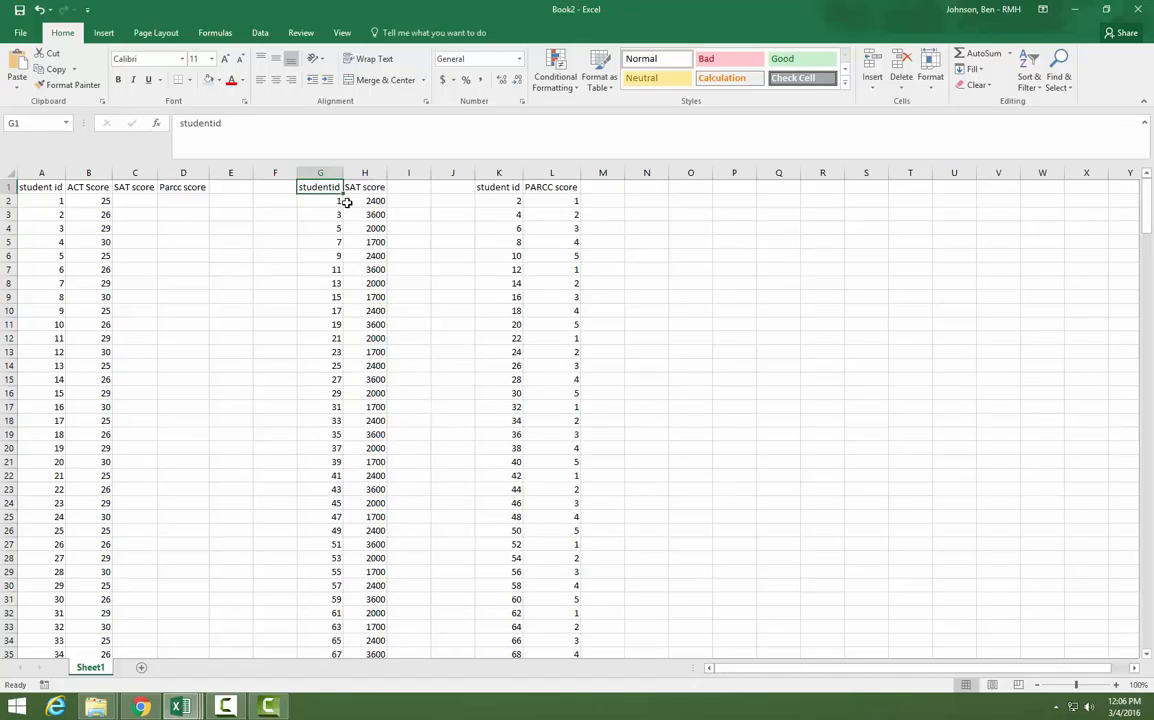
key("shift+Right")
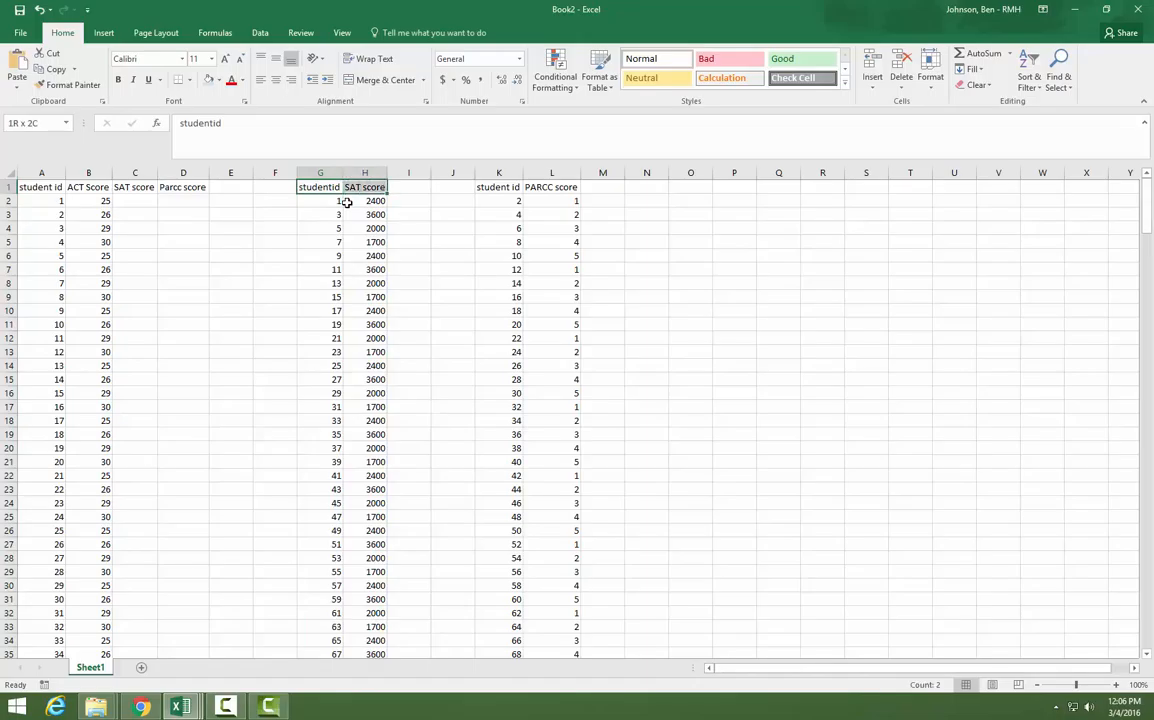
key("ctrl+shift+Down")
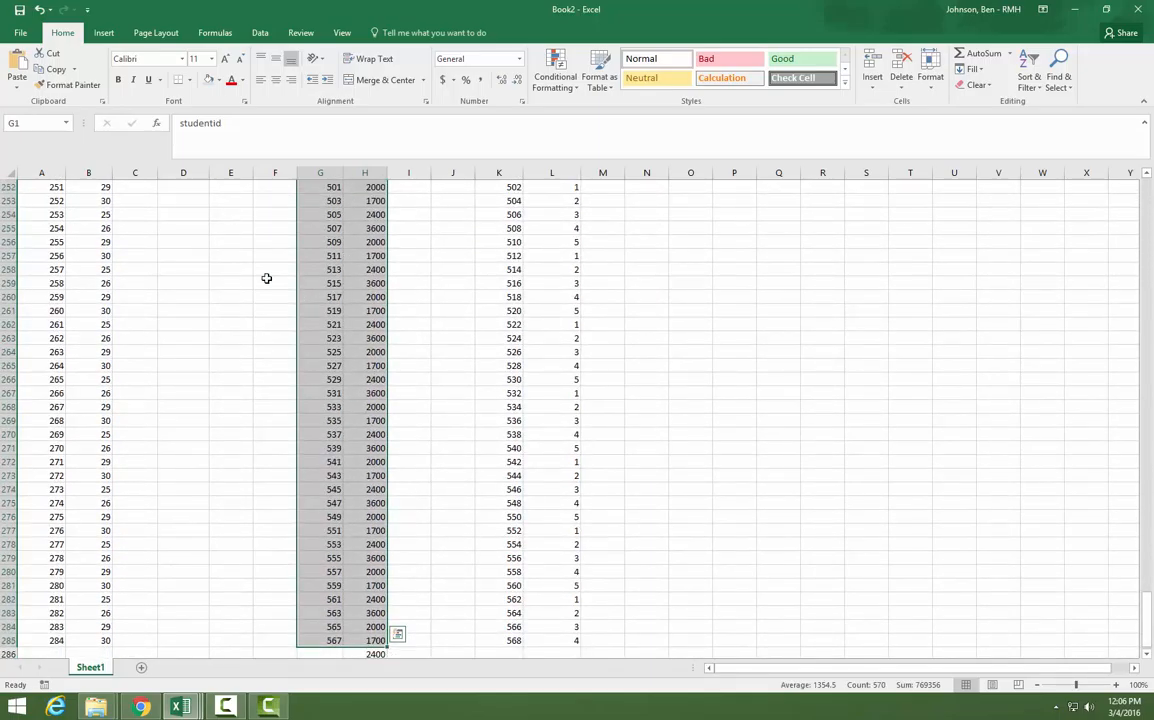
left_click(24, 123)
type("satscores")
key("Return")
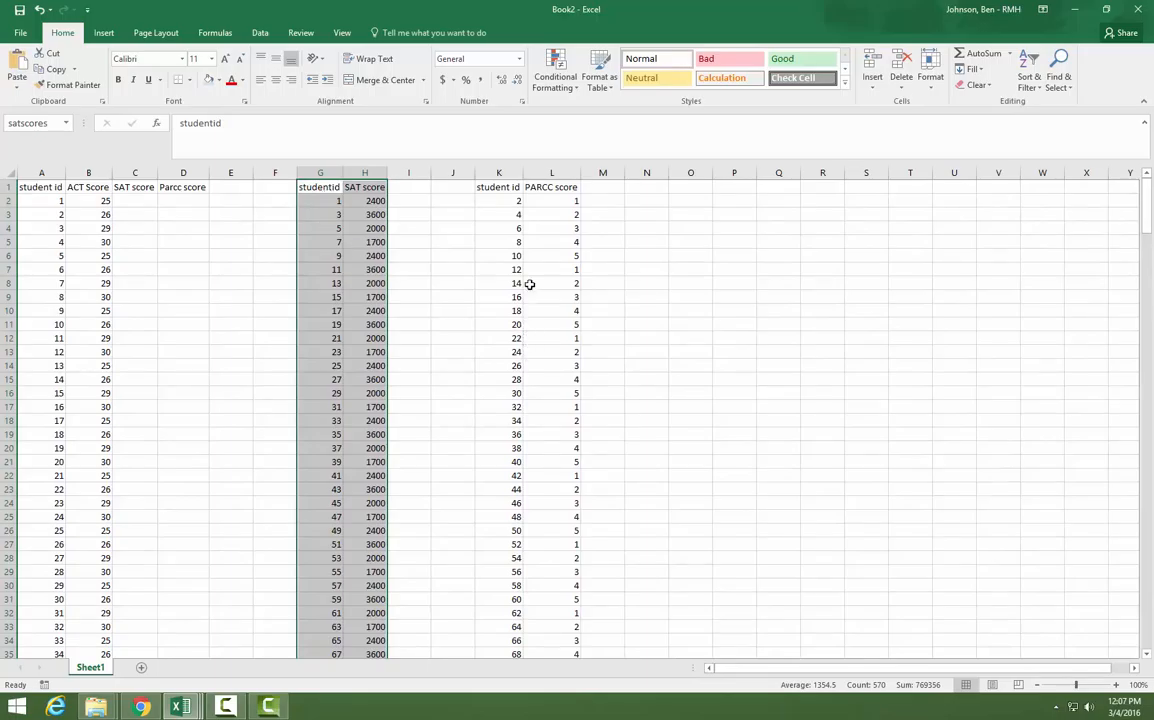
- Name the PARCC list range K1:L285, including its headers, "parccscores"
left_click(490, 187)
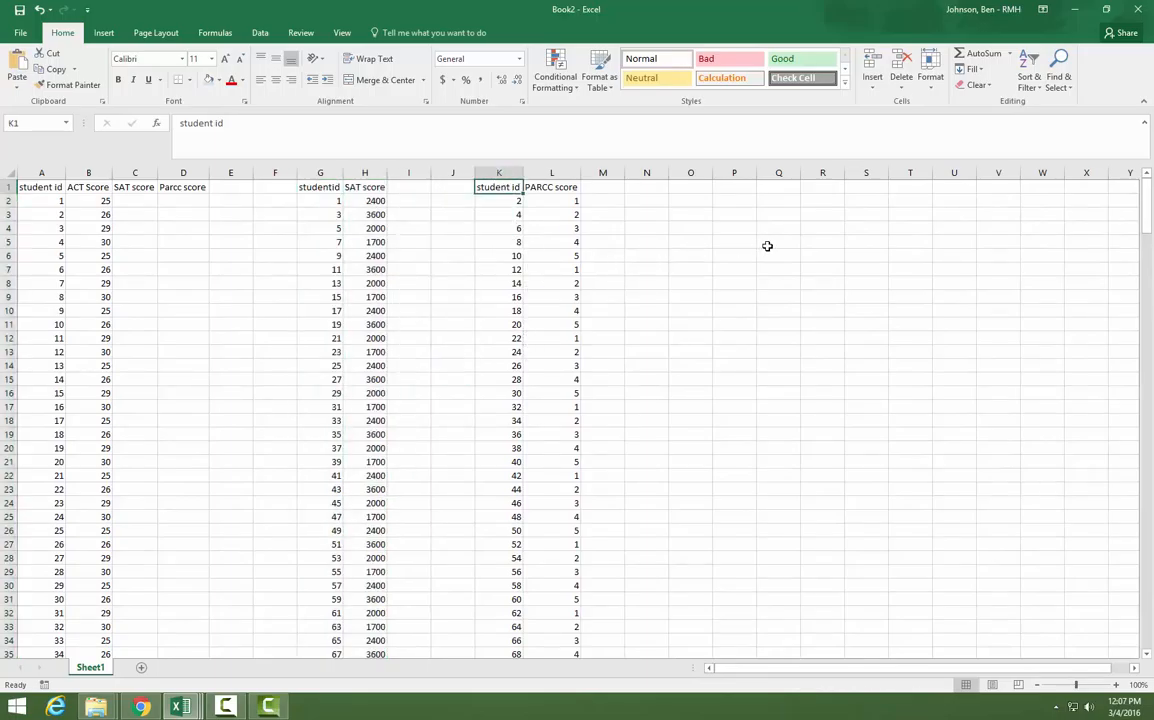
key("shift+Right")
key("ctrl+shift+Down")
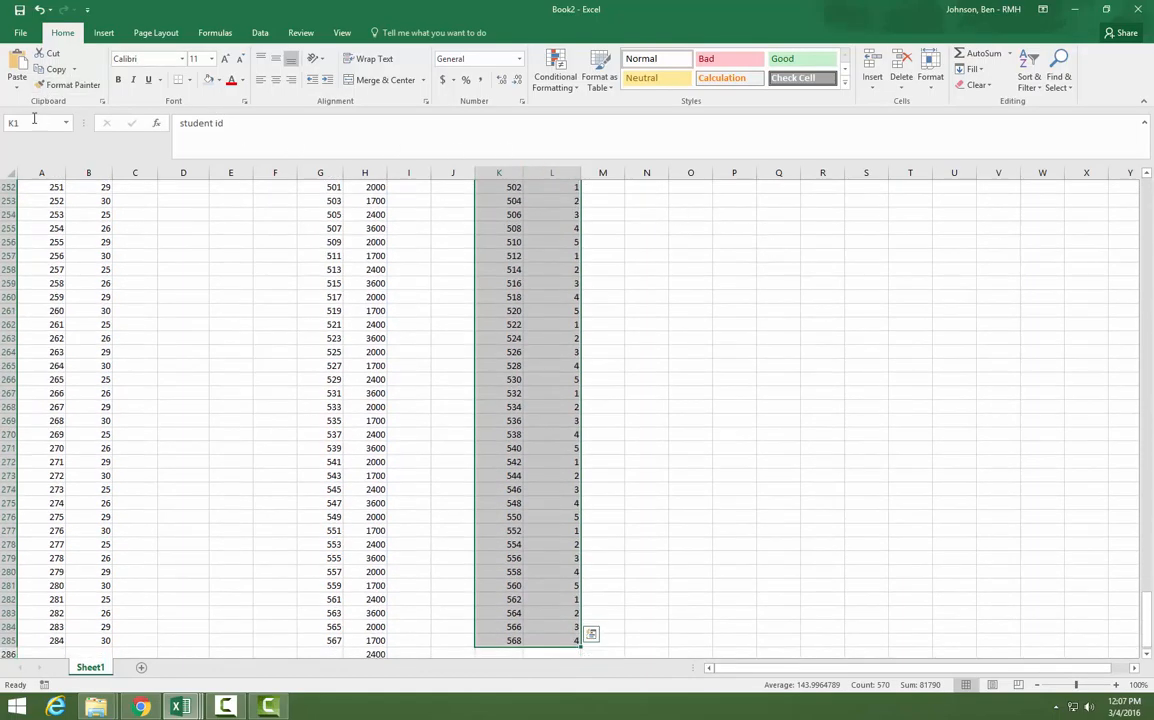
left_click(34, 120)
type("parcscores")
key("Return")
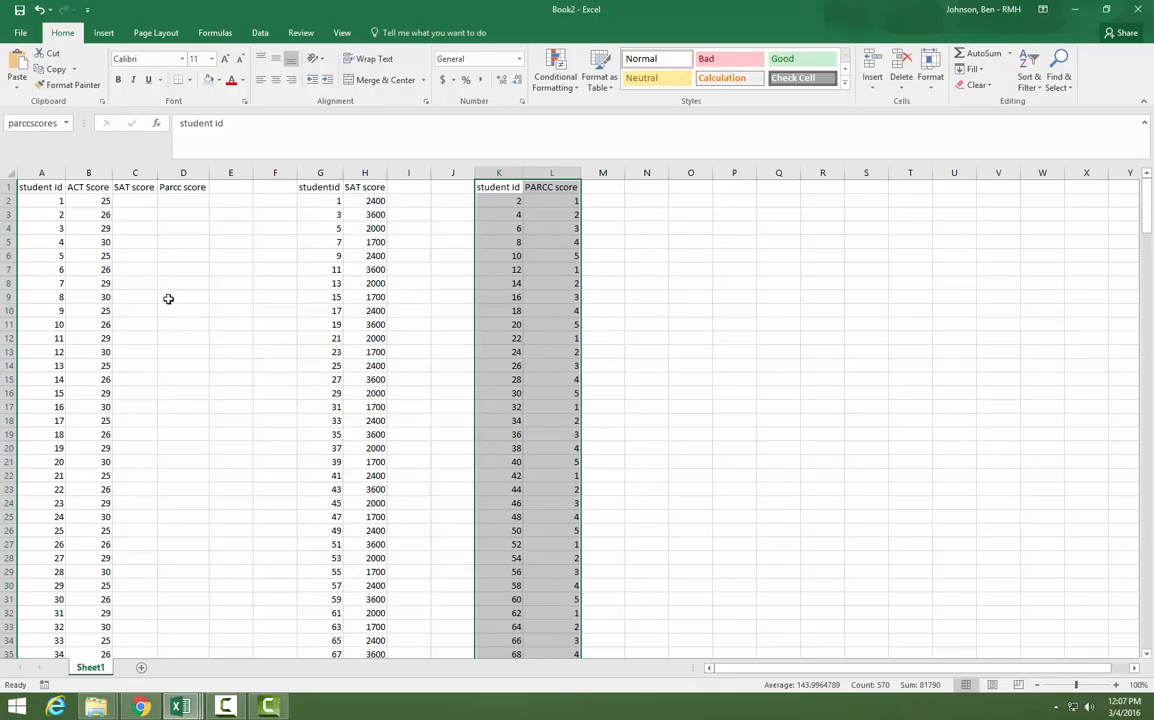
- Search for the VLOOKUP function and insert it in cell C2
left_click(135, 201)
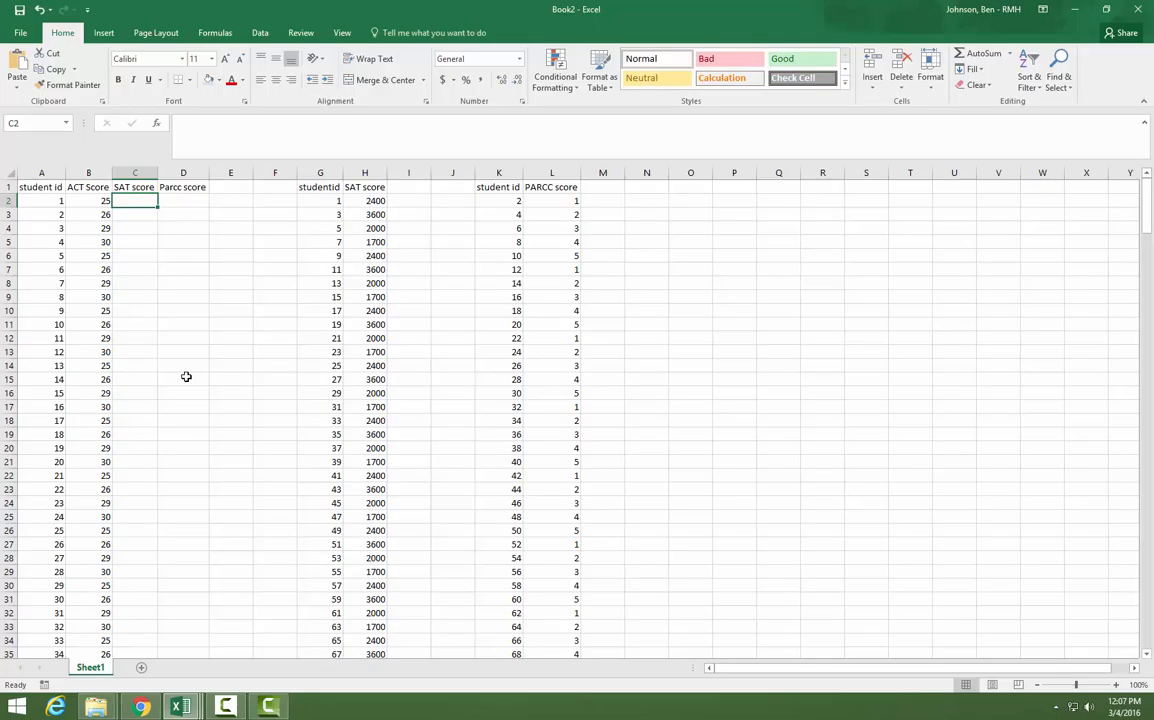
left_click(158, 124)
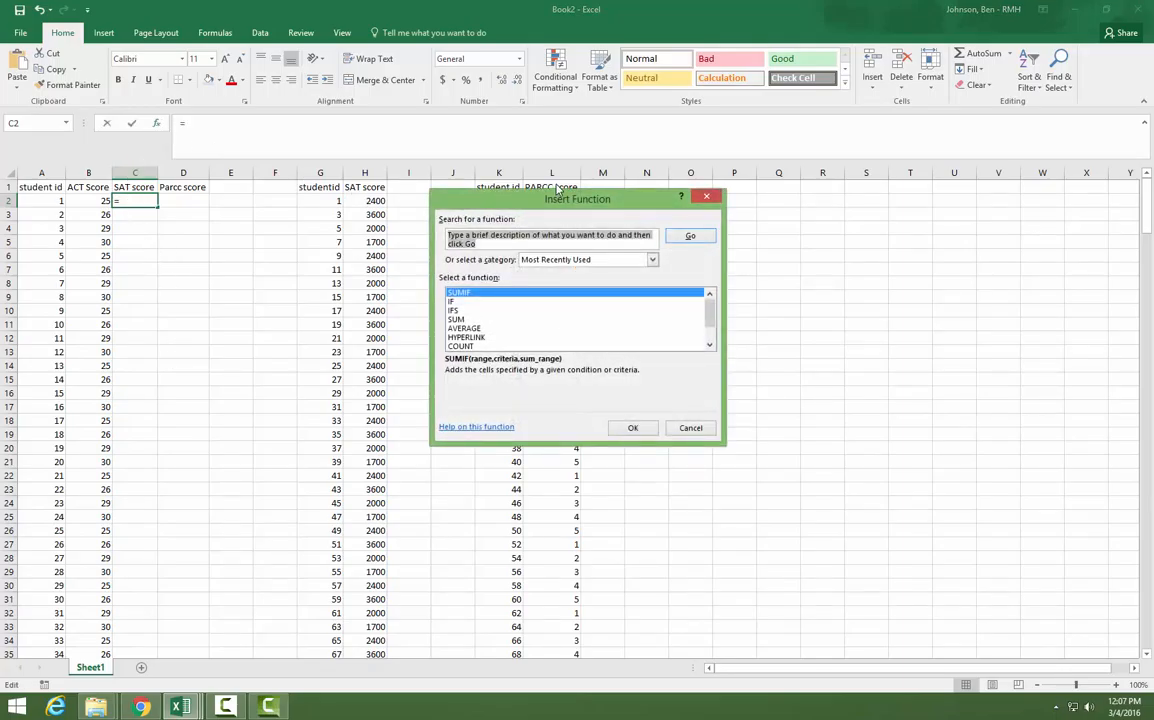
type("vlookup")
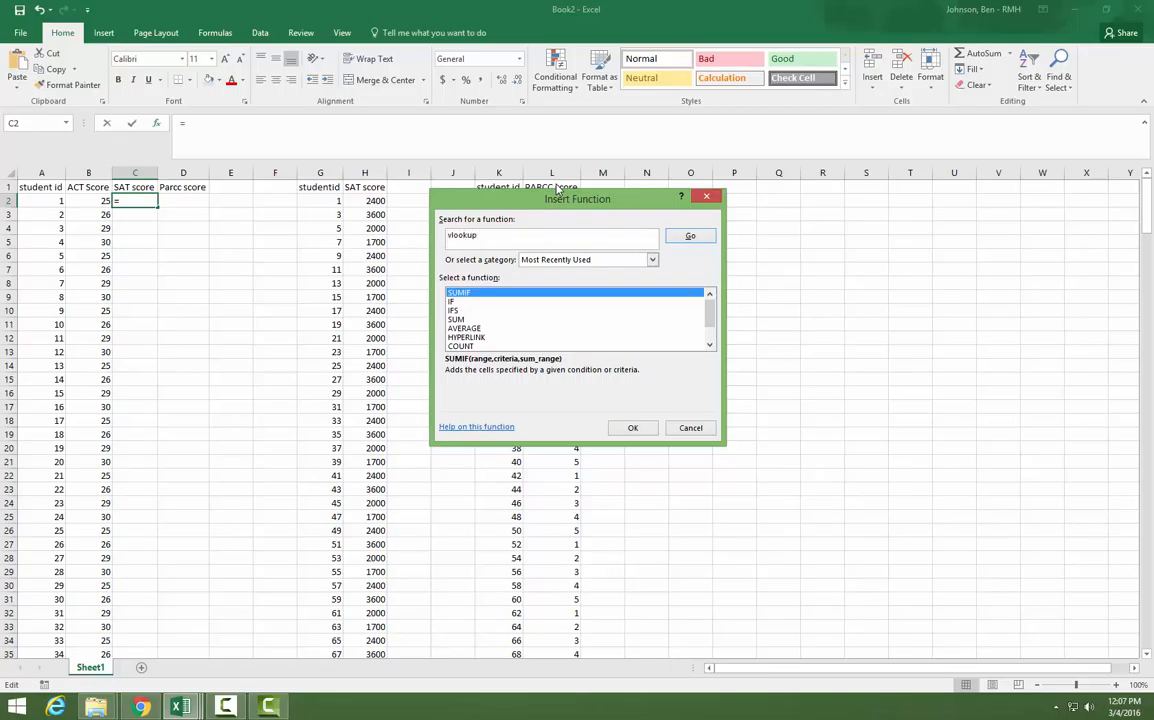
key("Return")
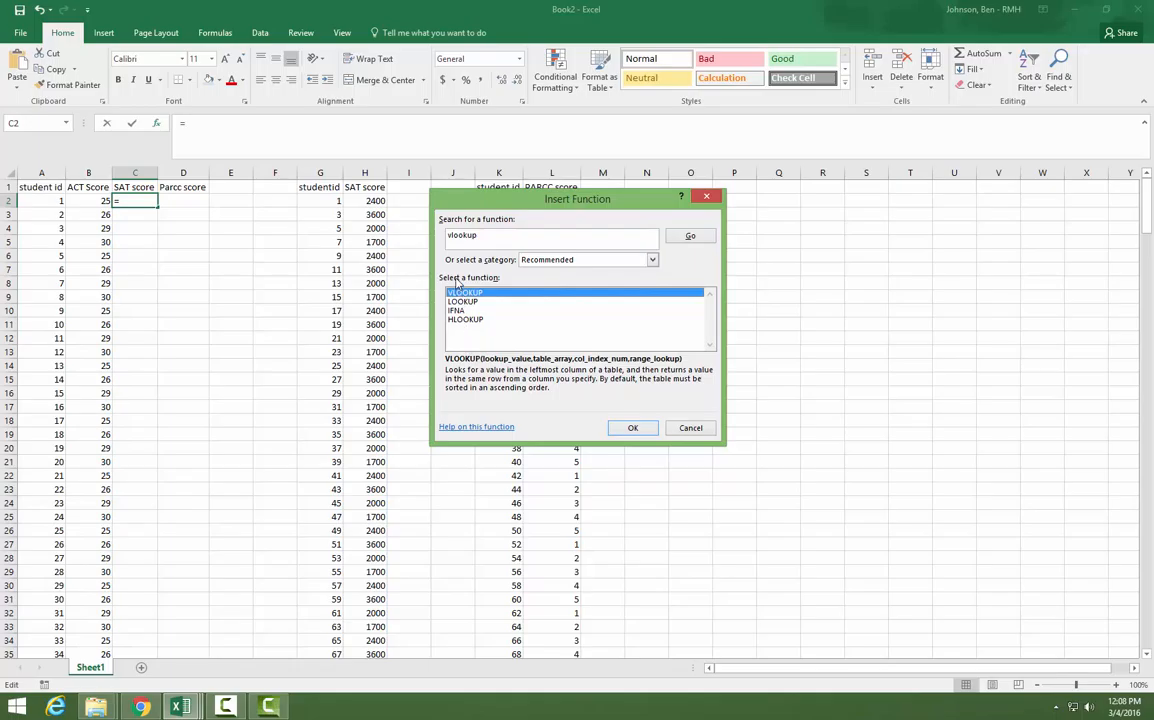
left_click(634, 429)
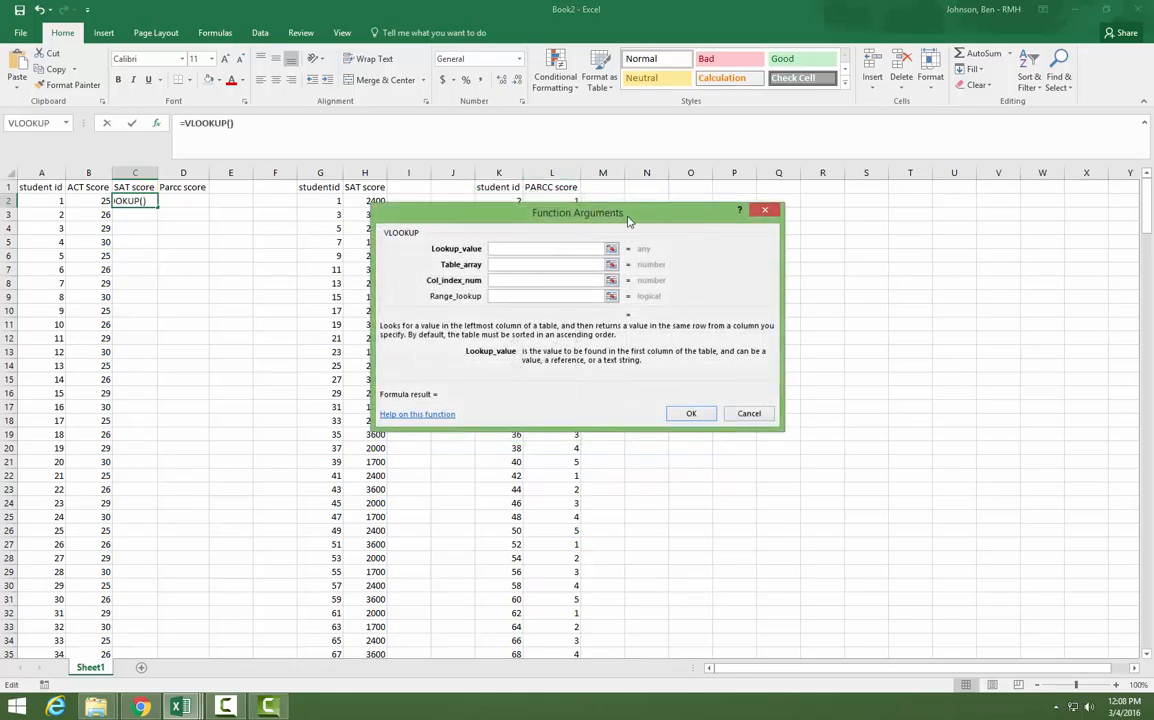
- Set the VLOOKUP's lookup value to A2 and its table array to satscores
left_click_drag(600, 208, 475, 211)
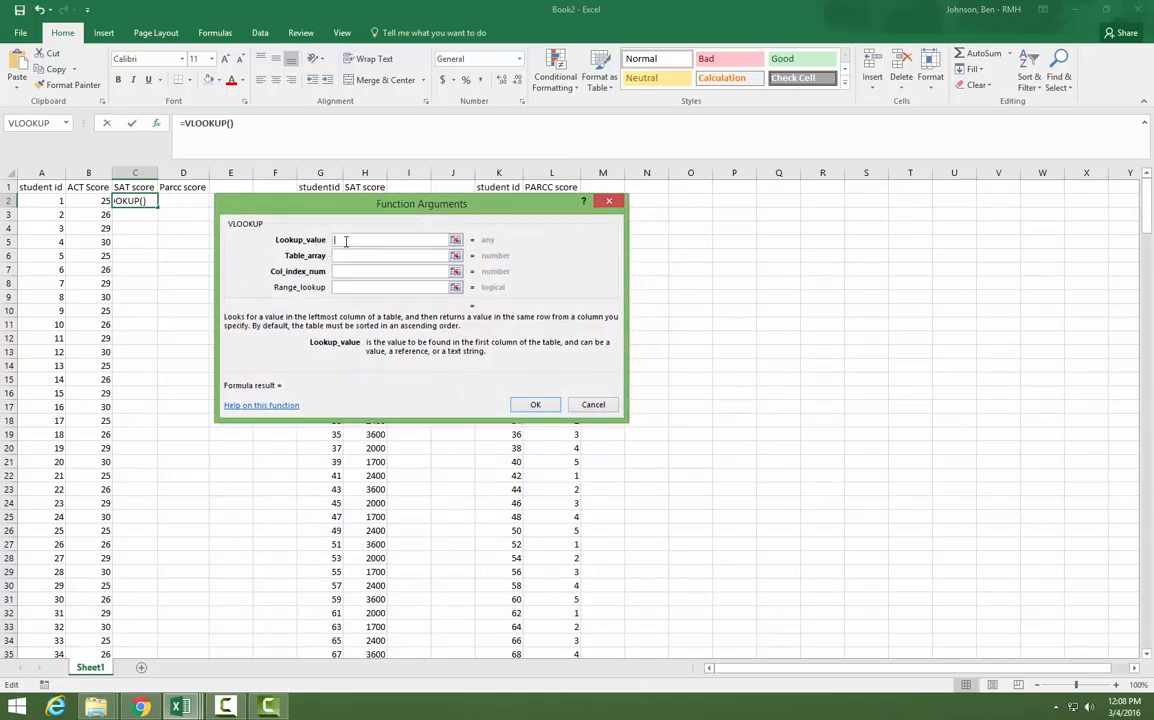
left_click(49, 201)
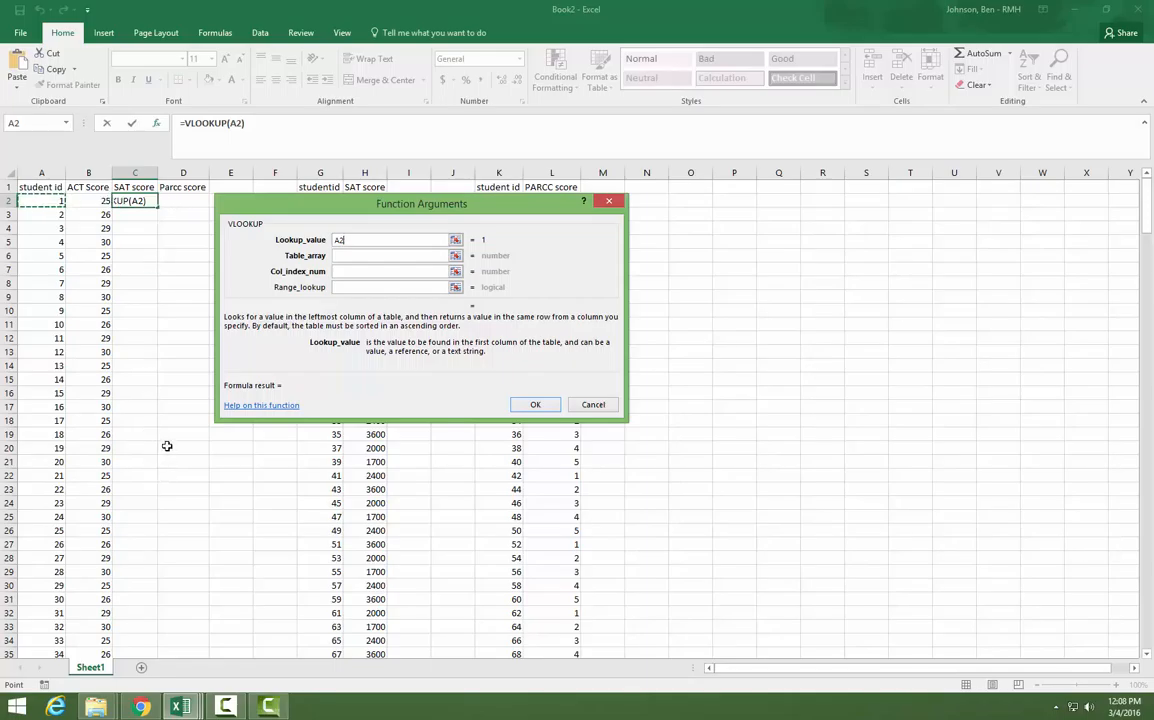
left_click(353, 255)
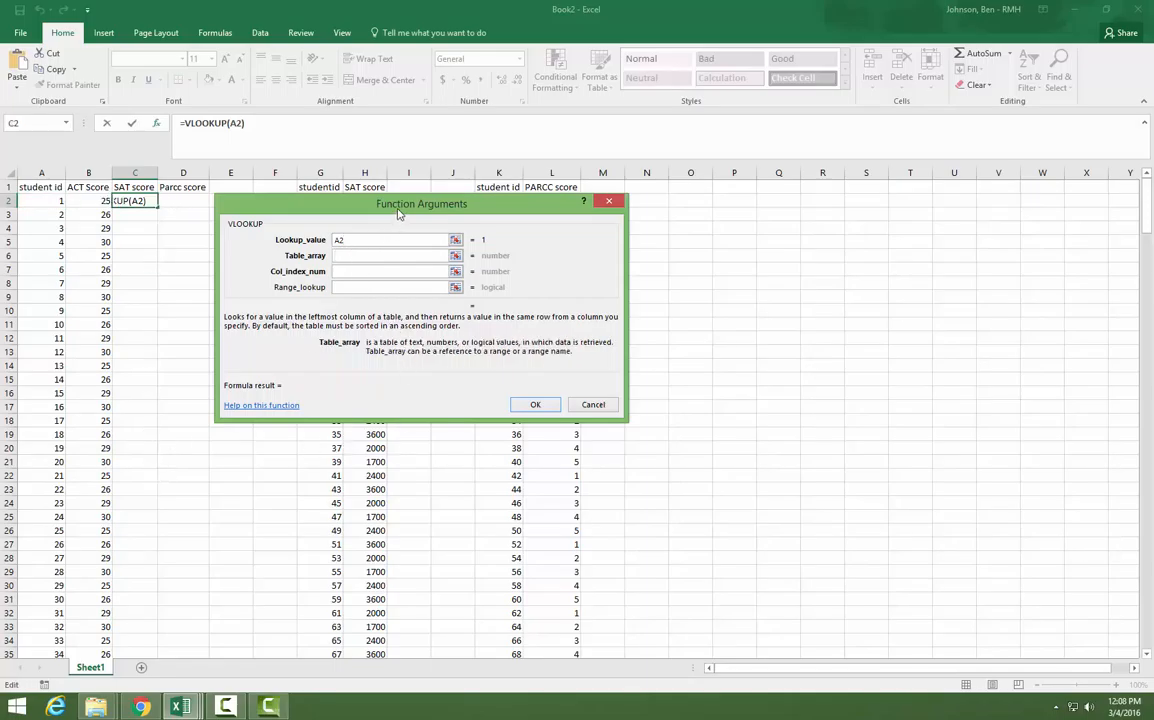
left_click_drag(400, 211, 620, 242)
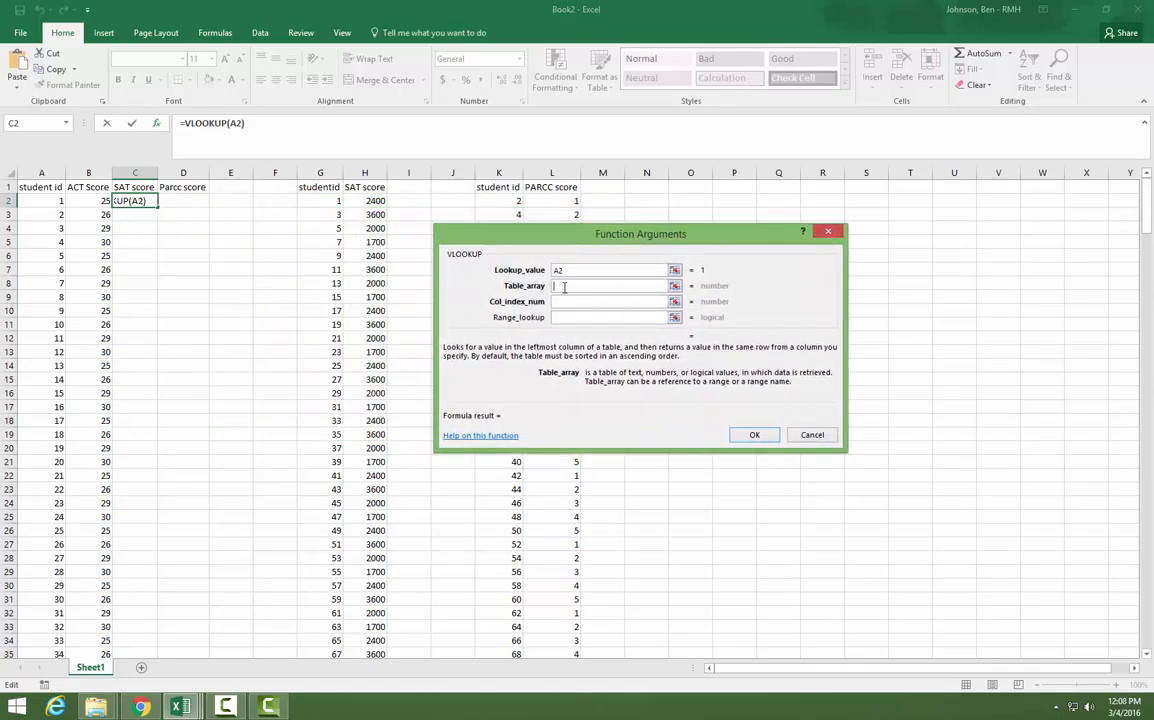
type("sat")
type("scores")
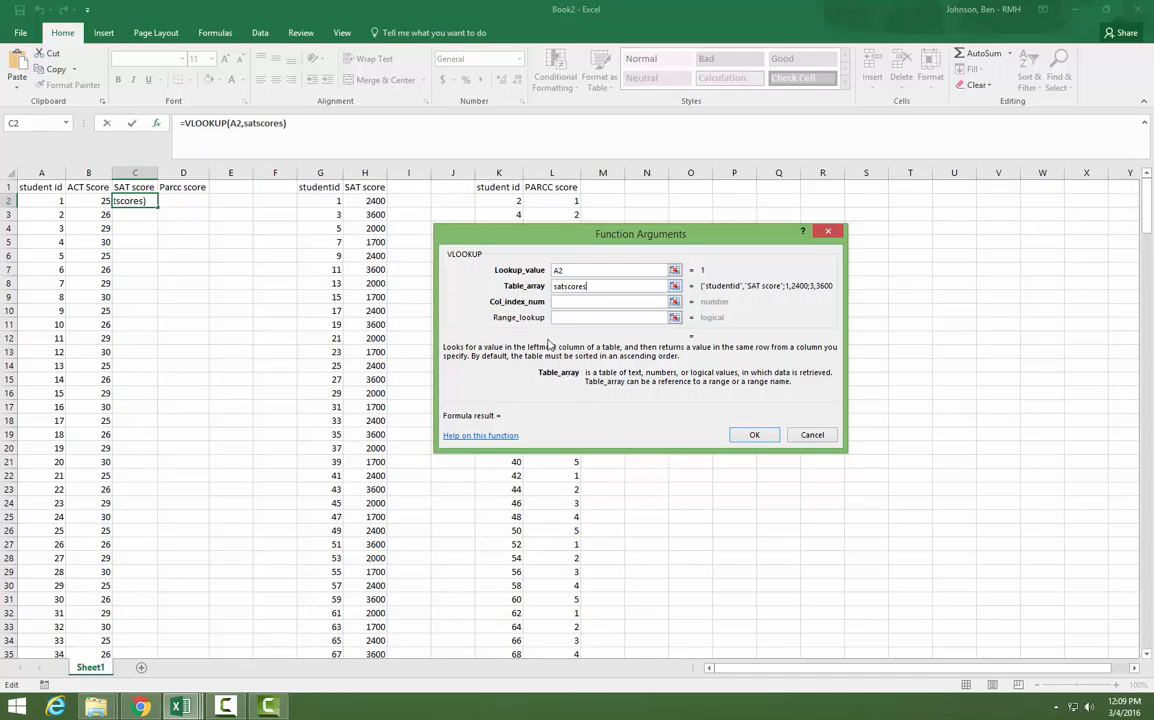
- Complete the VLOOKUP with column index 2 and range lookup false, and fill the formula down column C to row 285
left_click(562, 302)
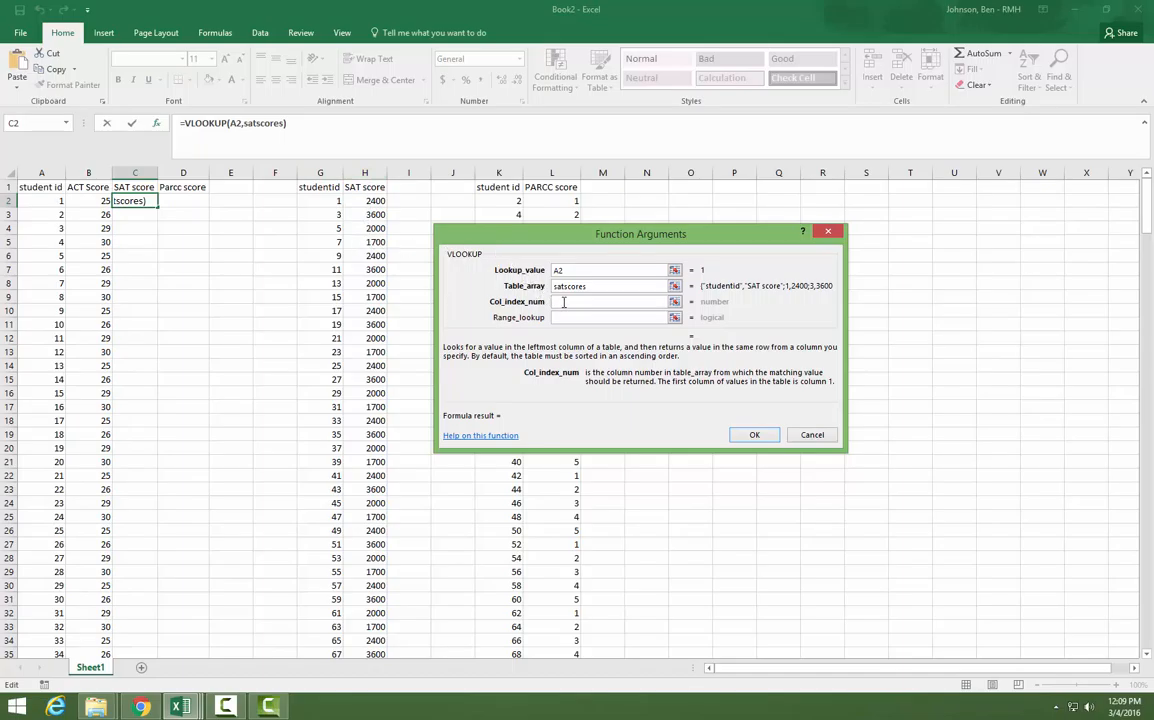
type("2")
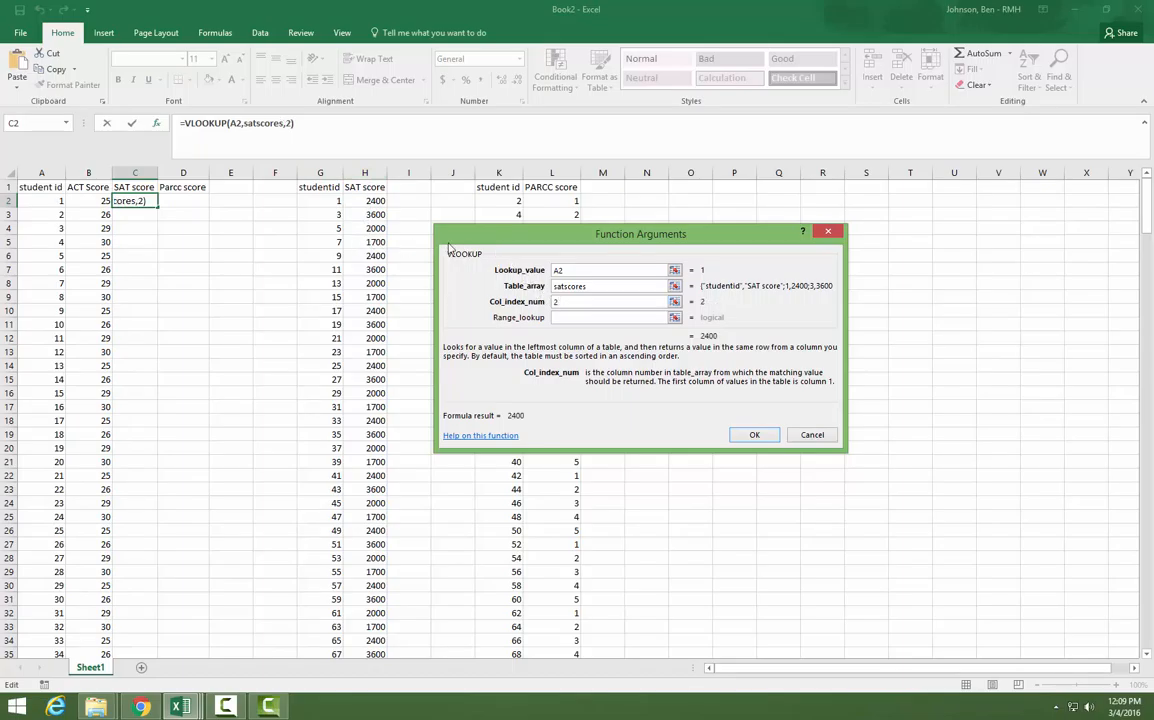
left_click(561, 318)
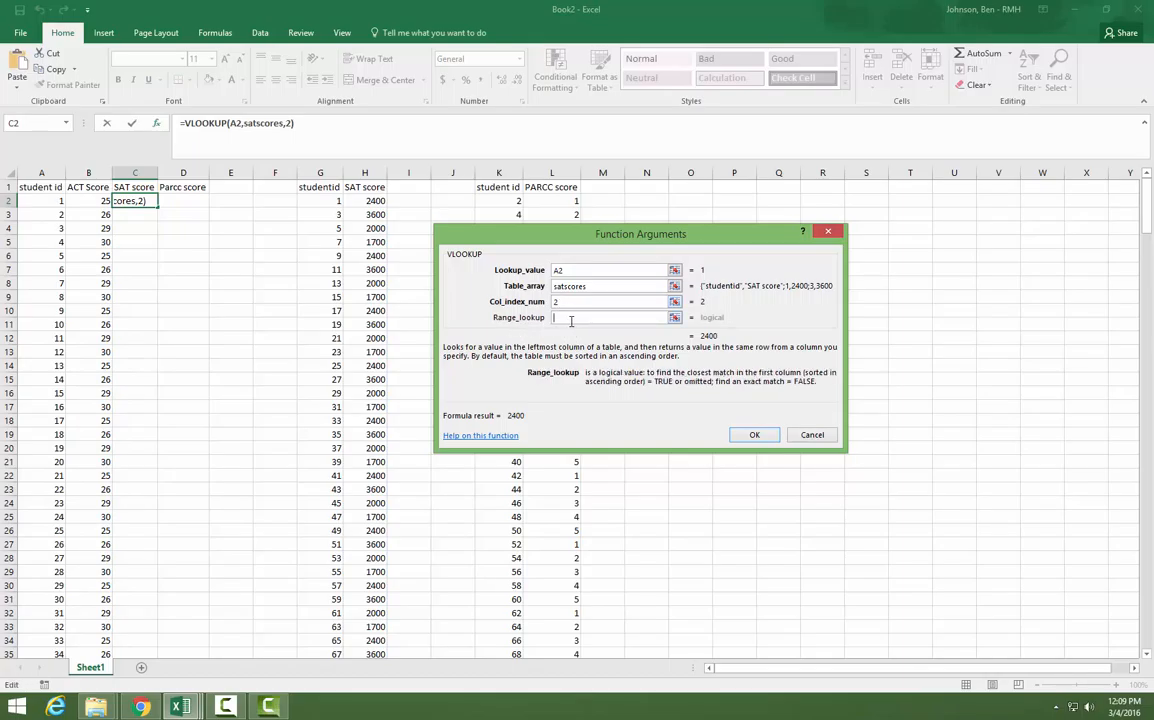
type("false")
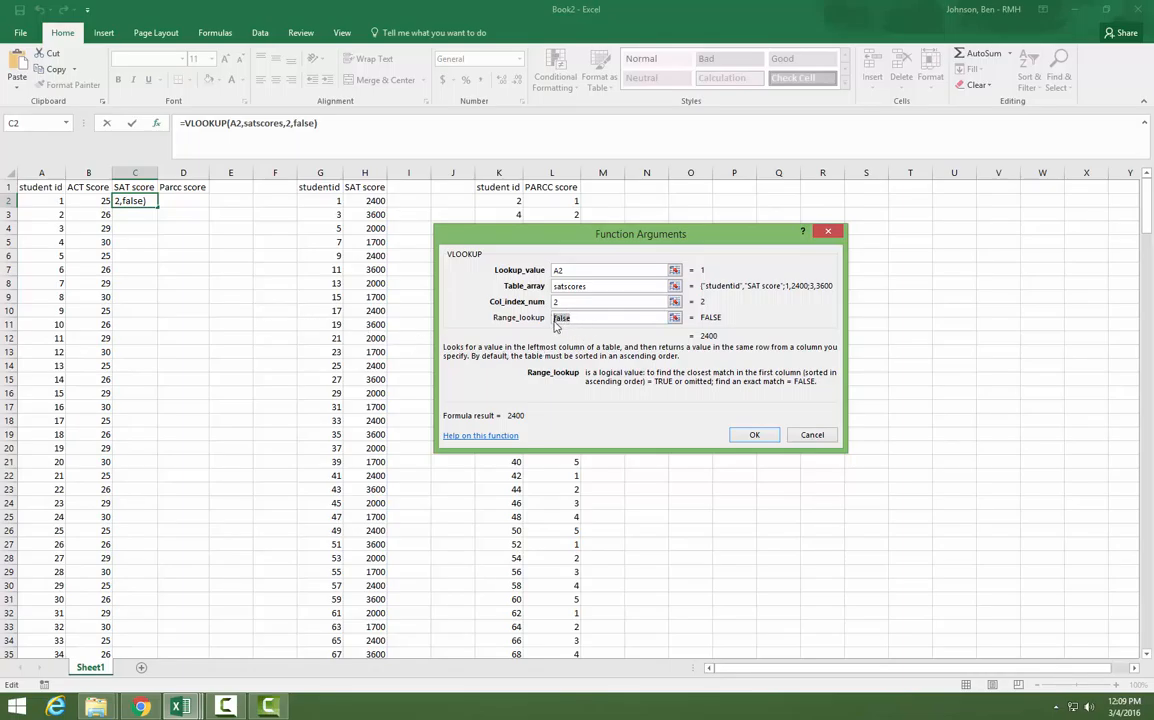
left_click(576, 317)
left_click(755, 435)
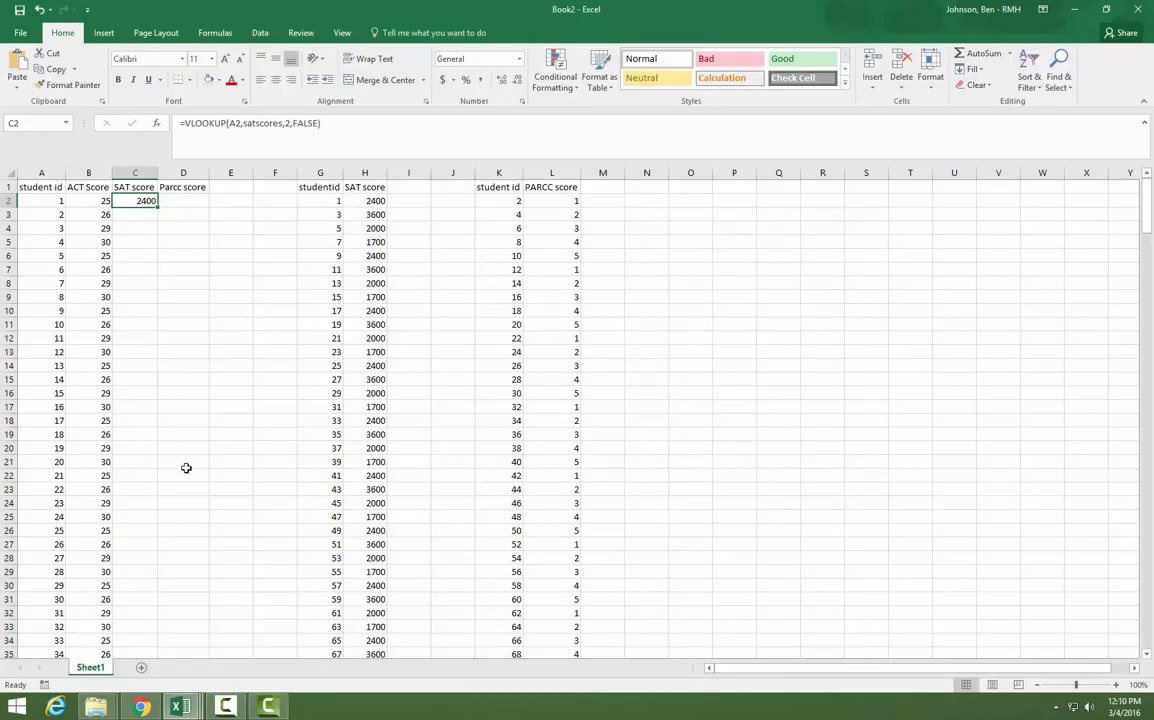
double_click(156, 205)
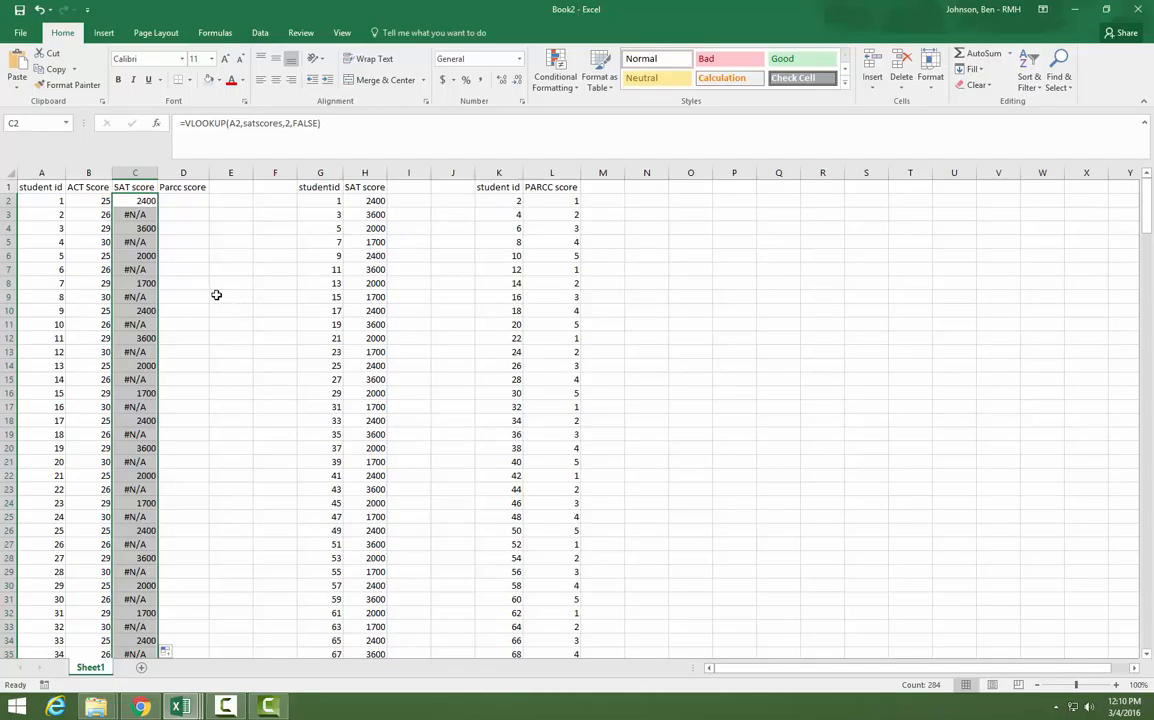
- Insert the VLOOKUP function in cell D2 for the PARCC score
left_click(182, 204)
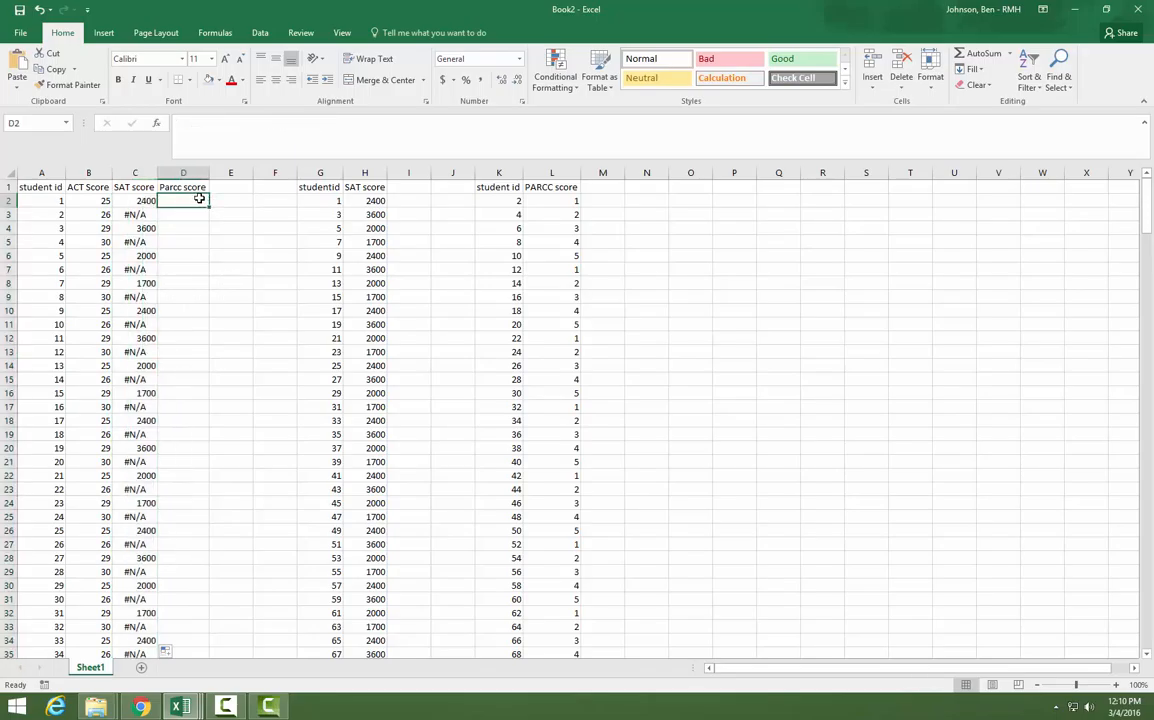
left_click(156, 122)
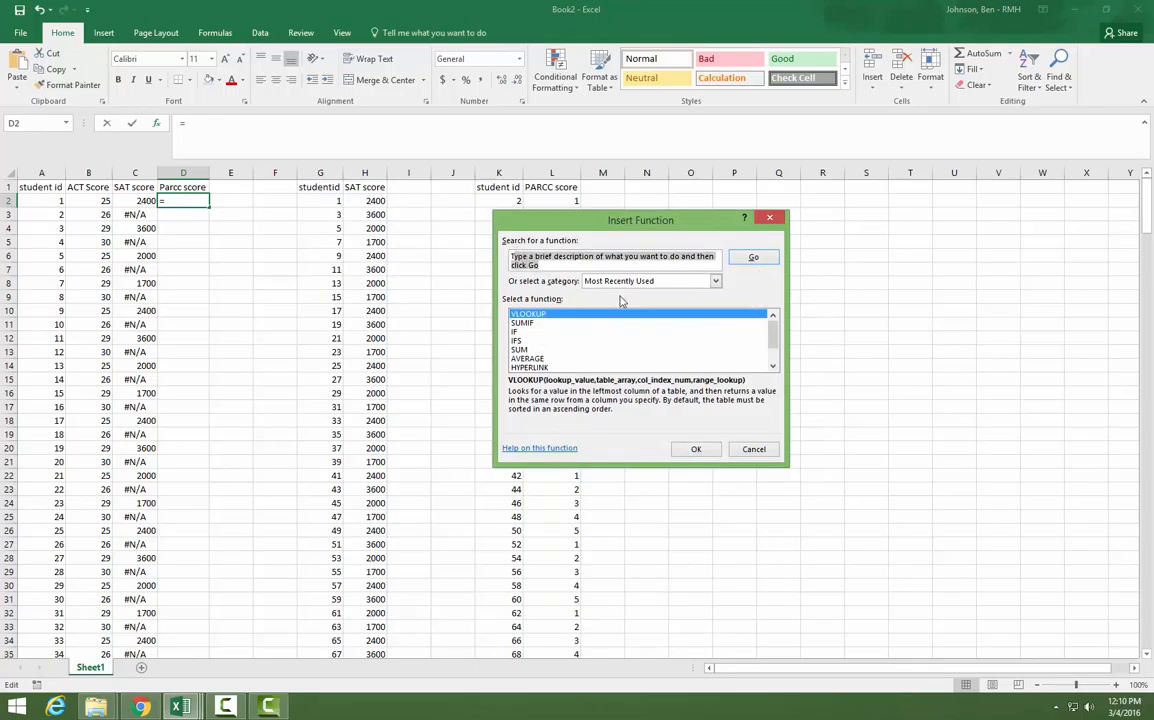
left_click(550, 318)
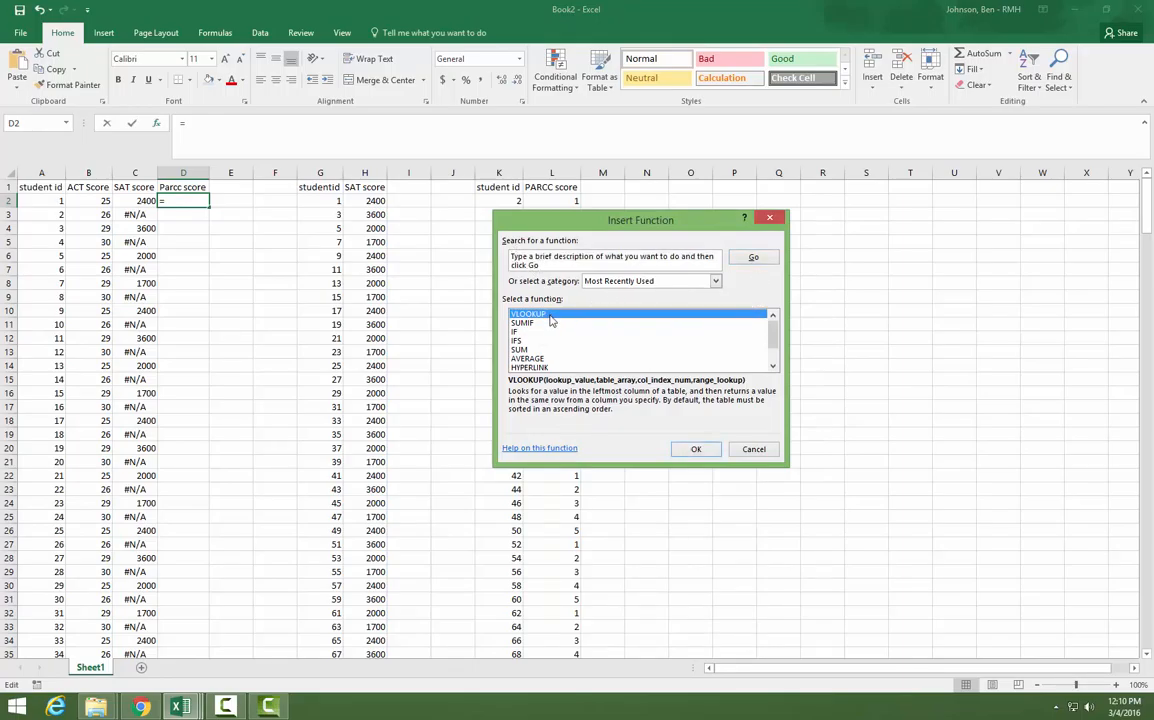
left_click(696, 449)
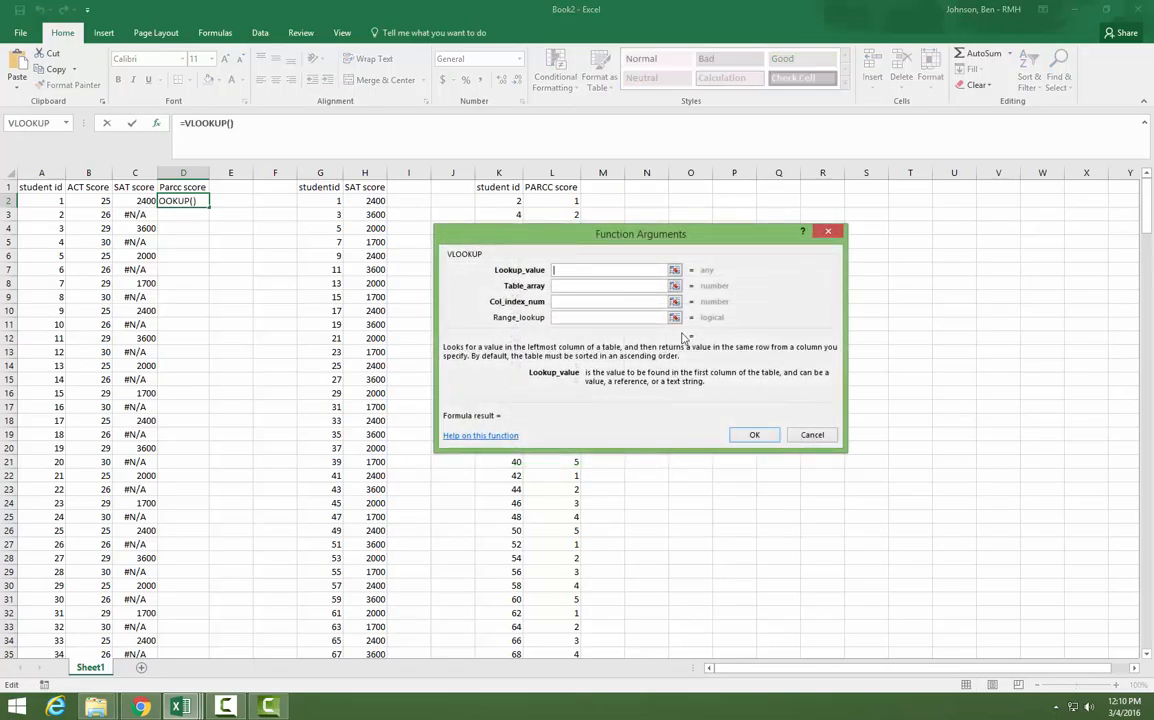
- Set the VLOOKUP's lookup value to A2 and its table array to parccscores
mouse_move(658, 244)
left_mouse_down()
mouse_move(623, 246)
mouse_move(648, 234)
left_mouse_up()
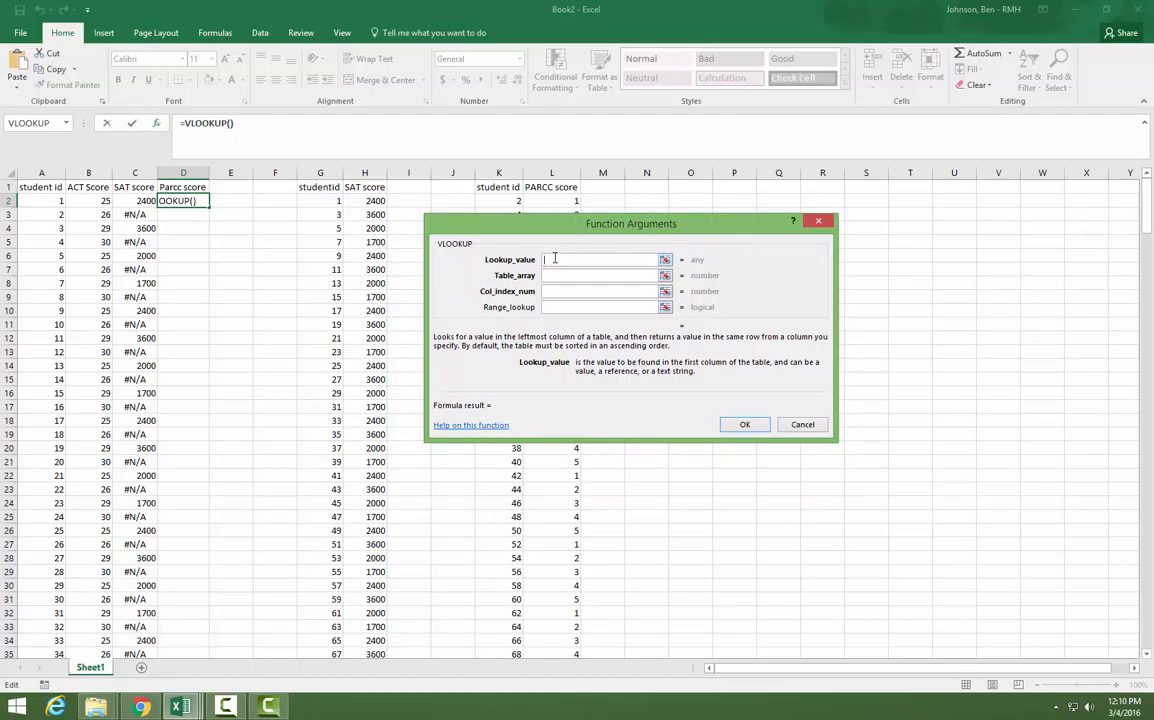
left_click(53, 200)
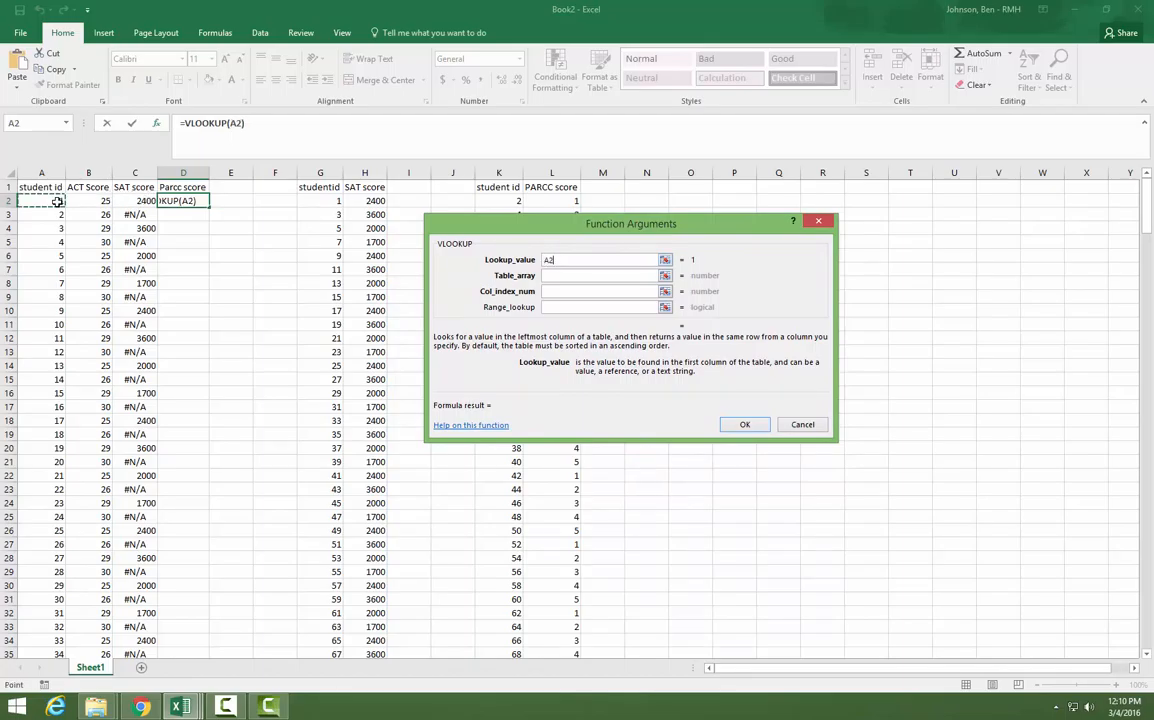
key("Tab")
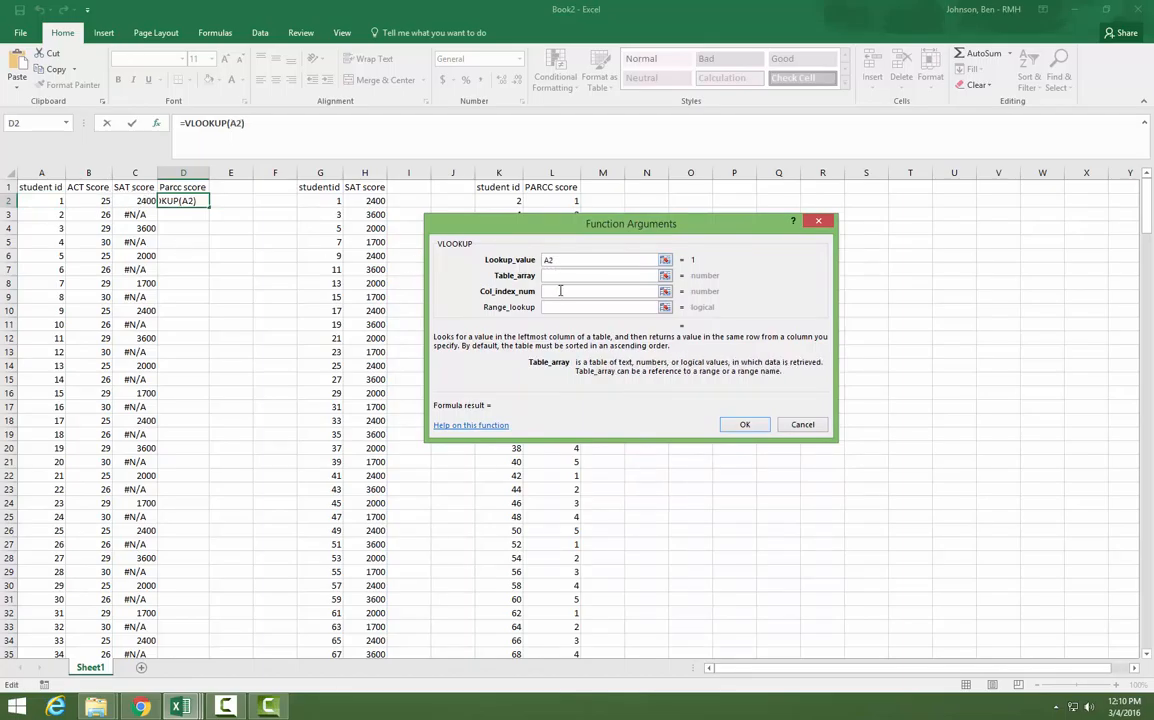
left_click_drag(615, 230, 779, 235)
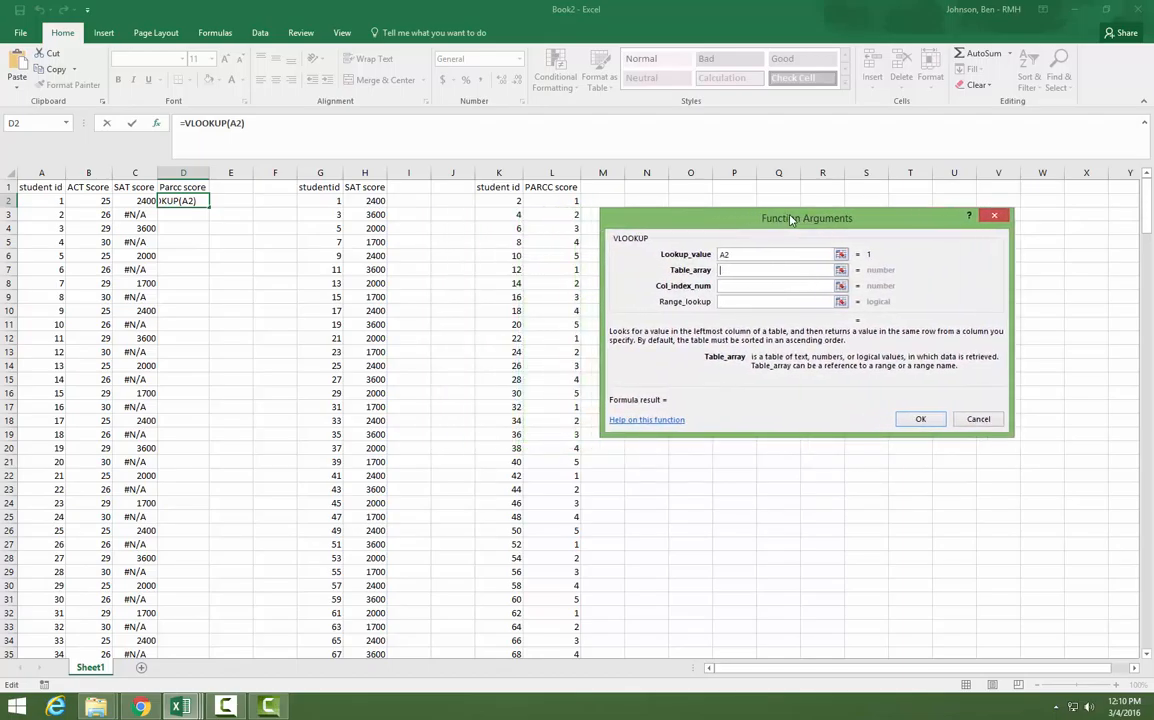
type("parccs")
type("core")
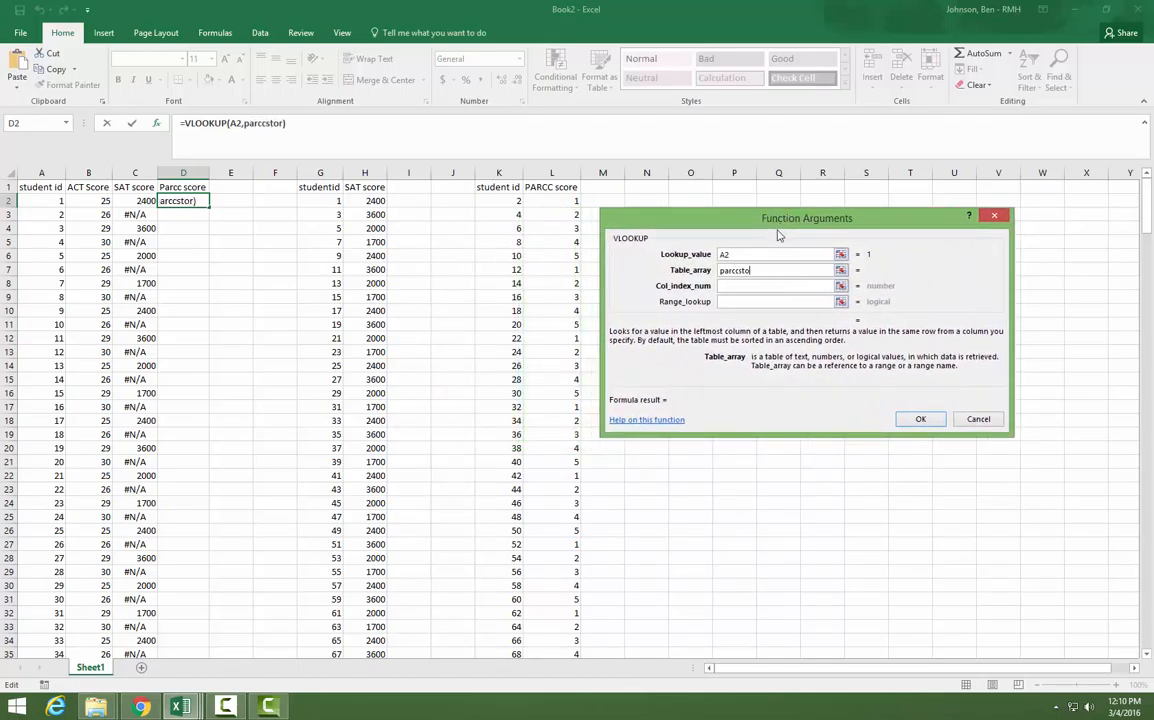
type("s")
key("Tab")
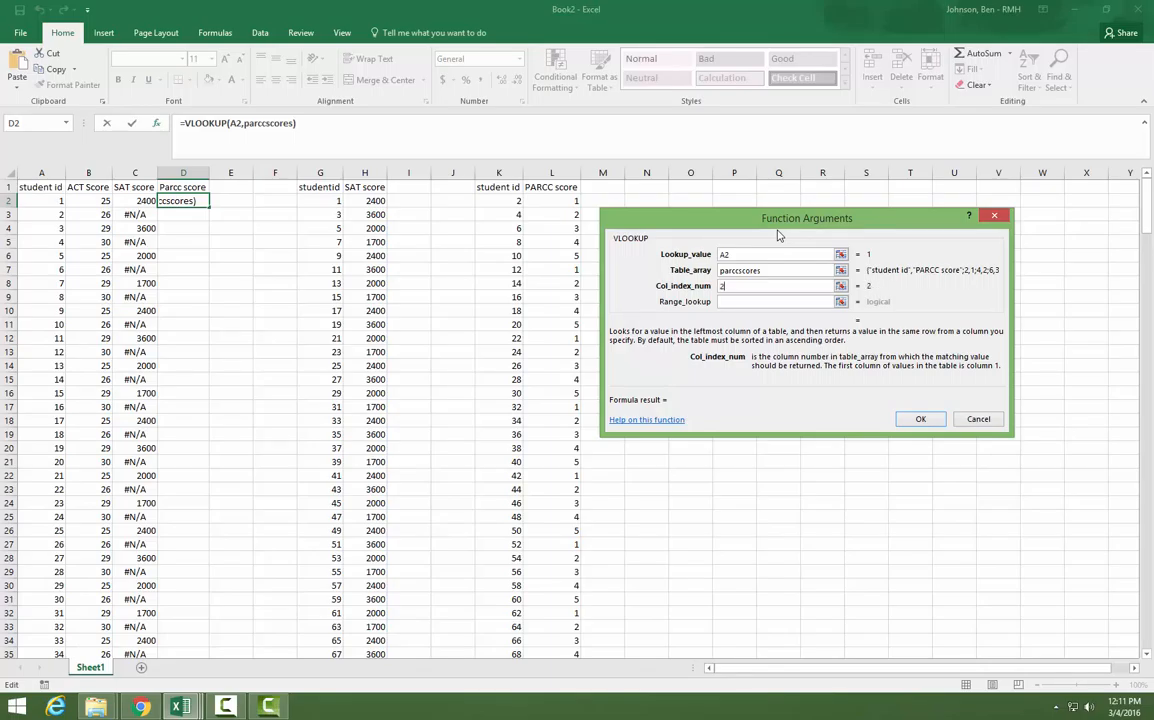
- Complete the PARCC VLOOKUP with column index 2 and range lookup false, and fill the formula down column D to row 285
type("2")
key("Tab")
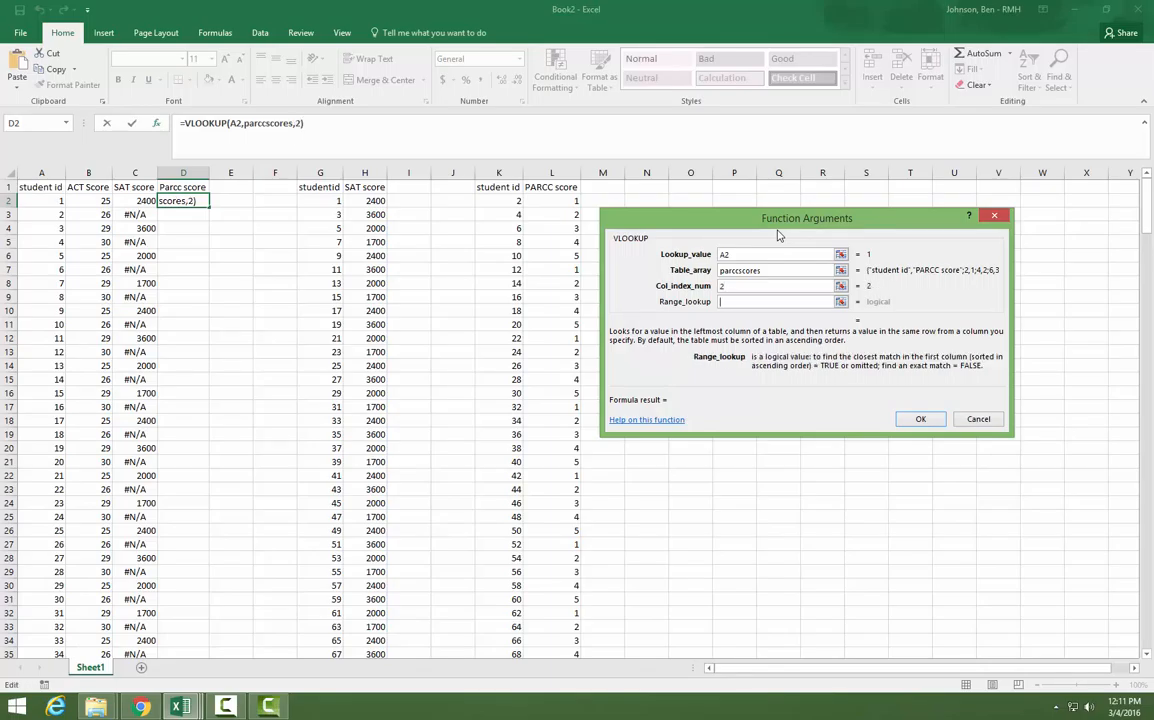
type("false")
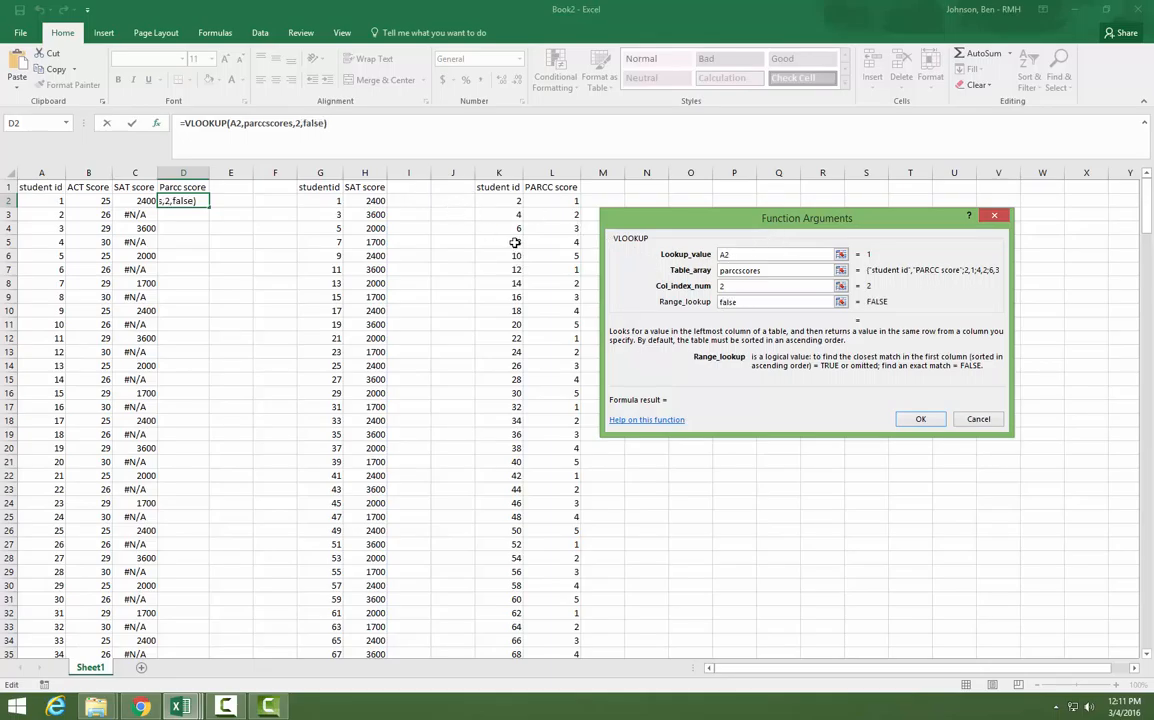
left_click(920, 419)
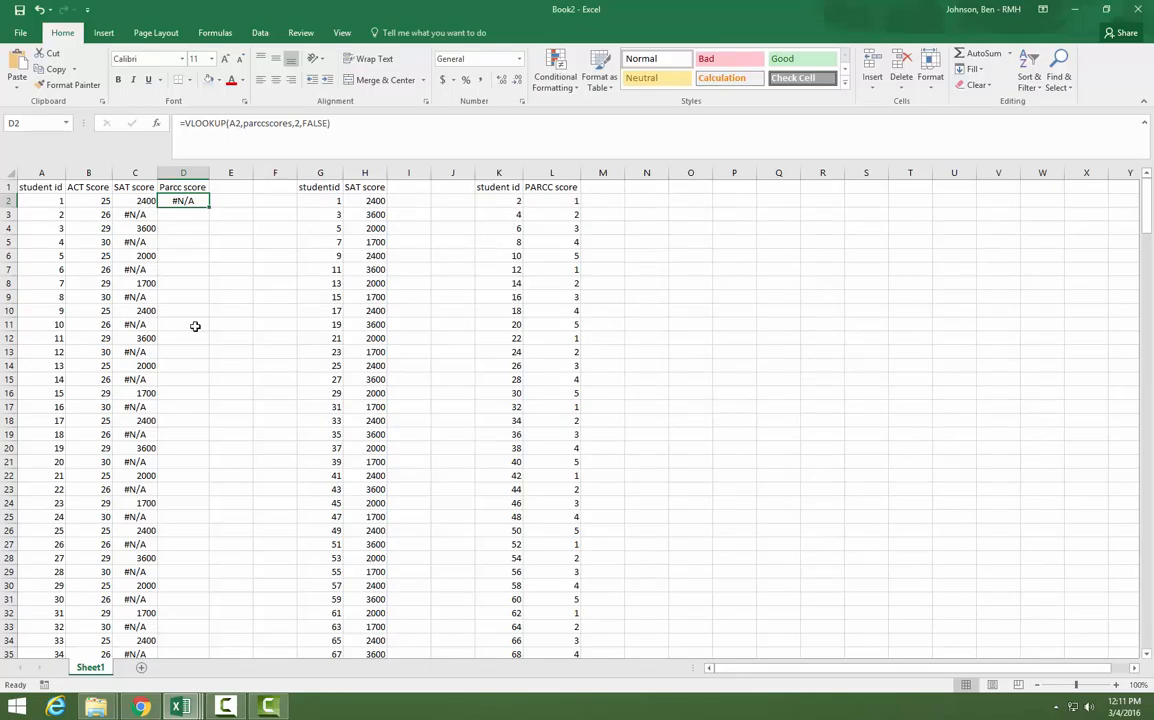
double_click(210, 206)
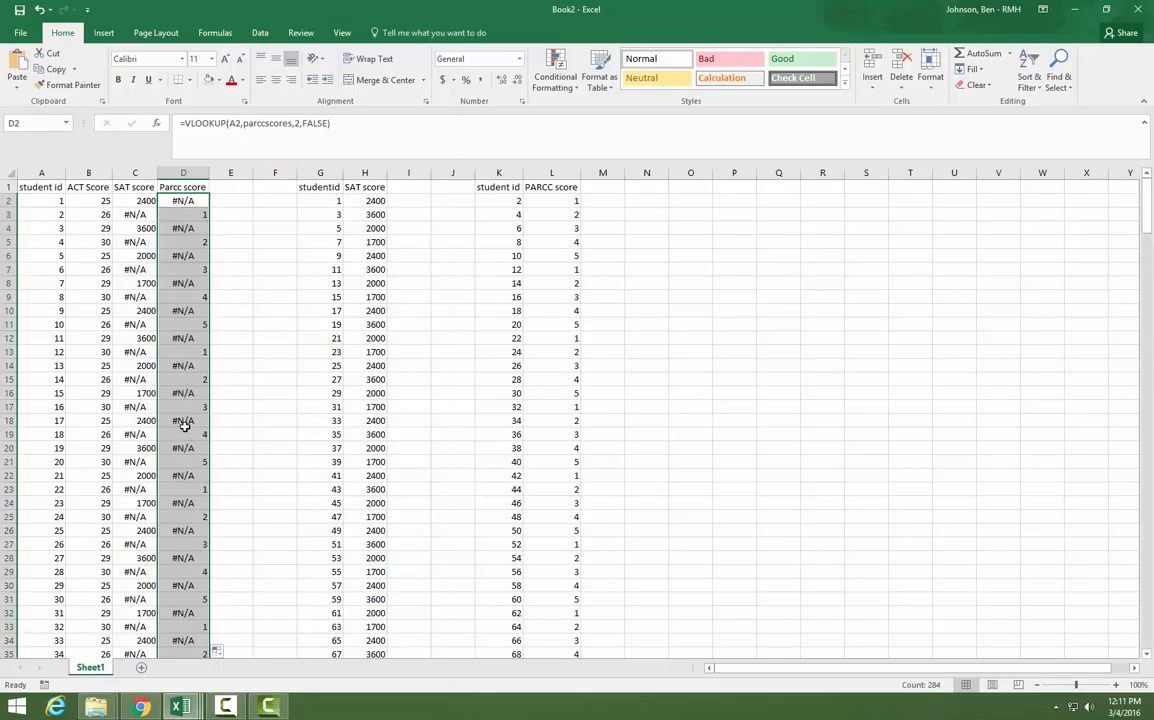
- Copy the combined list A1:D285 and paste it as values only into cell A1 of a new sheet
left_click(38, 187)
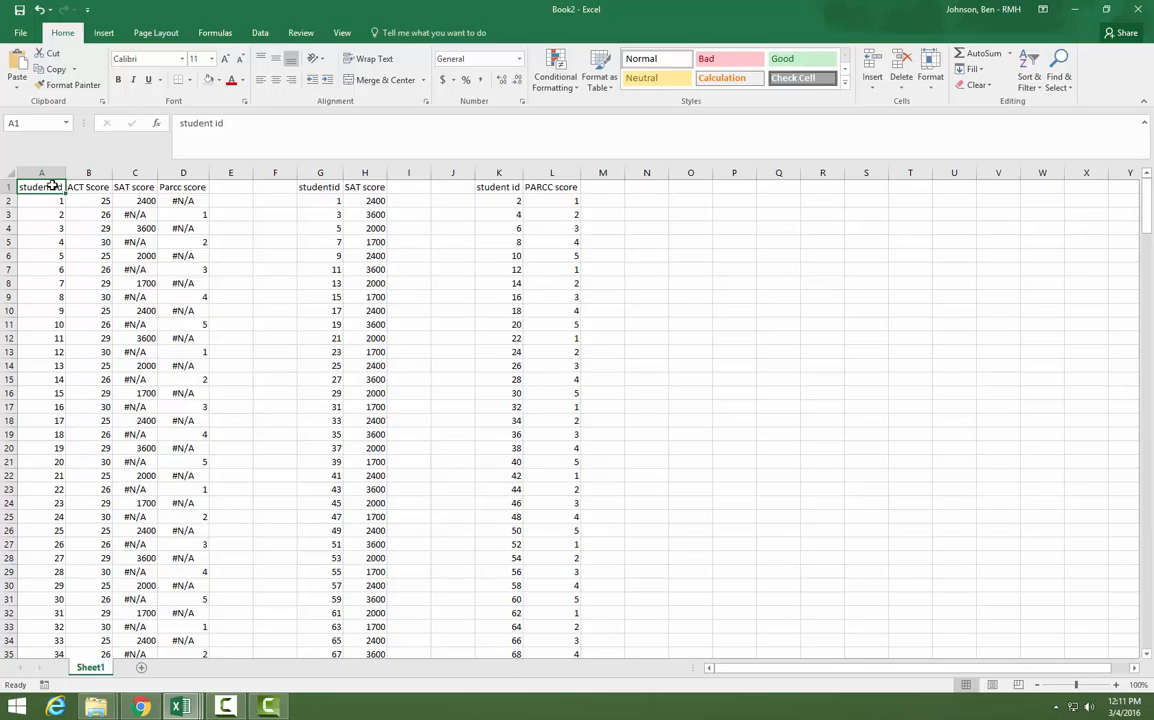
key("ctrl+shift+Down")
key("ctrl+shift+Right")
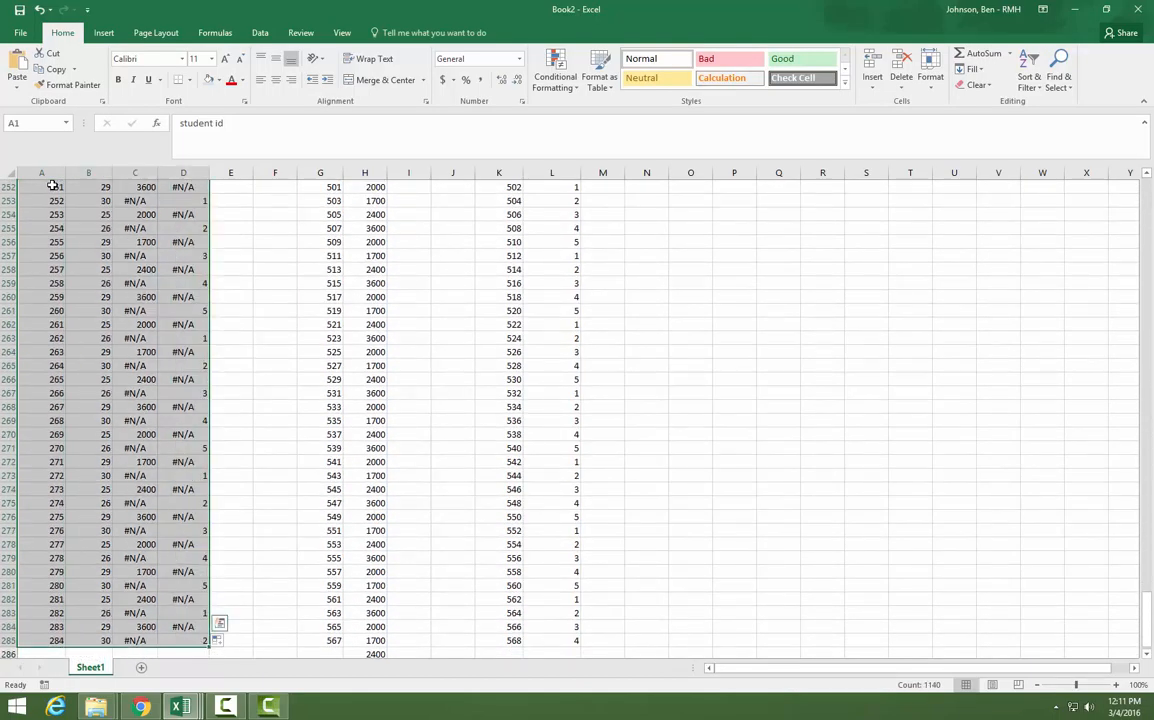
key("ctrl+c")
left_click(141, 667)
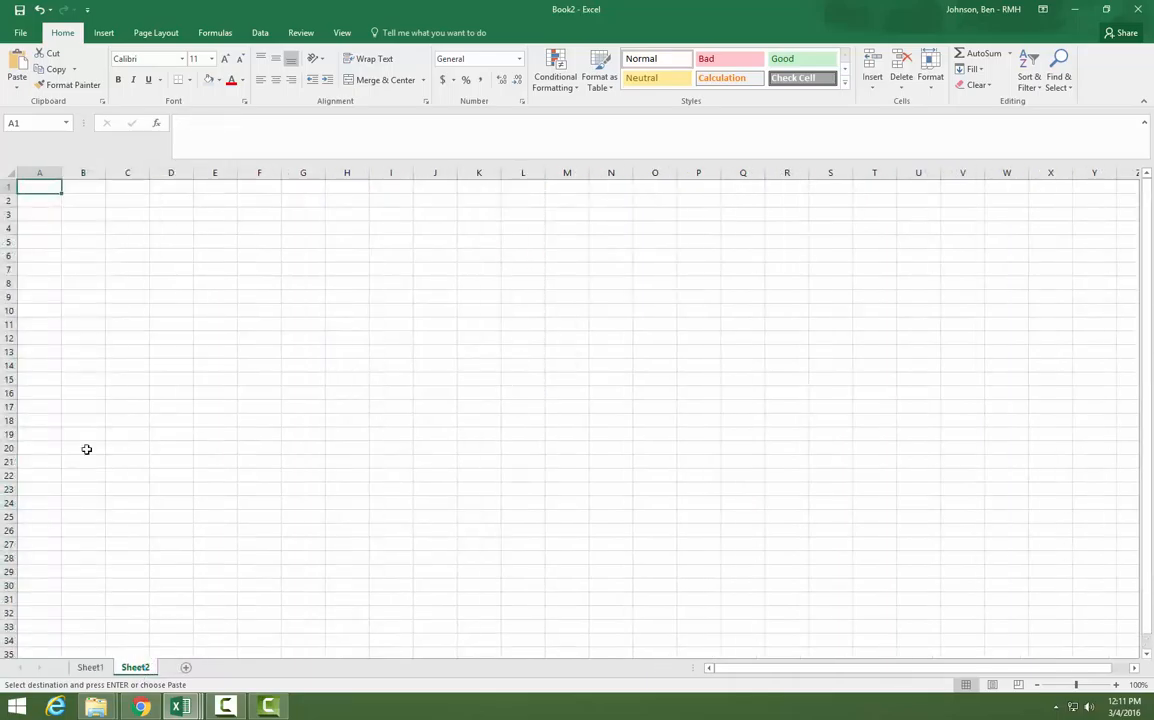
right_click(40, 187)
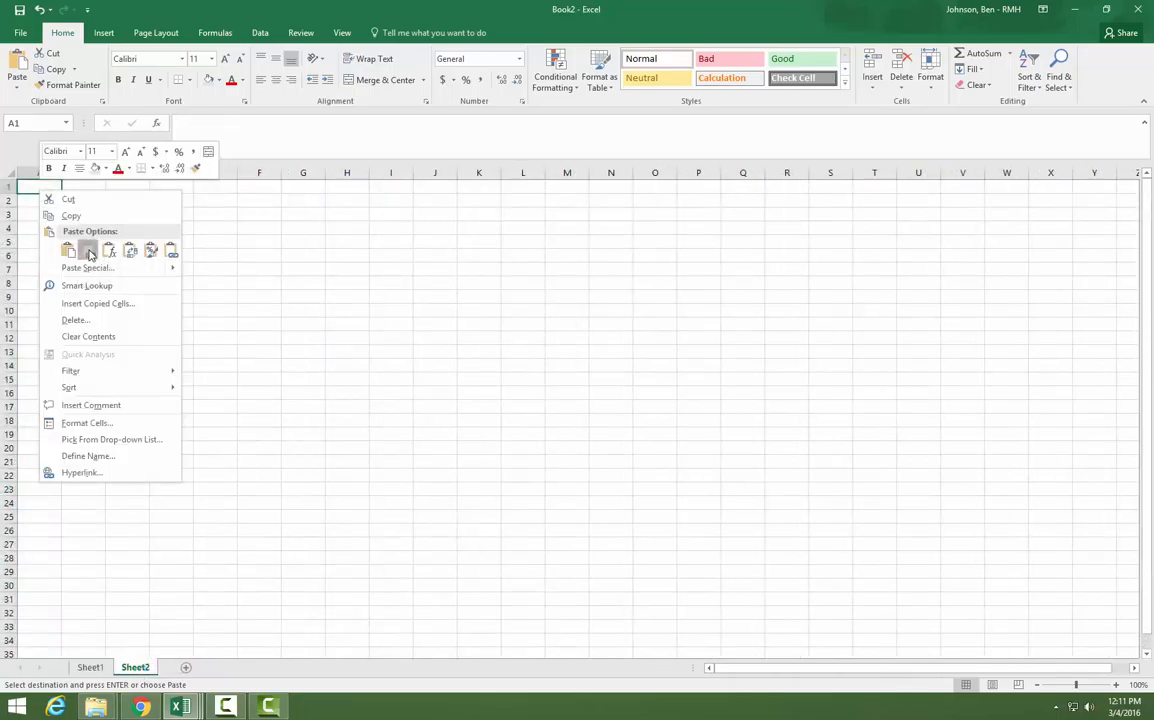
left_click(89, 252)
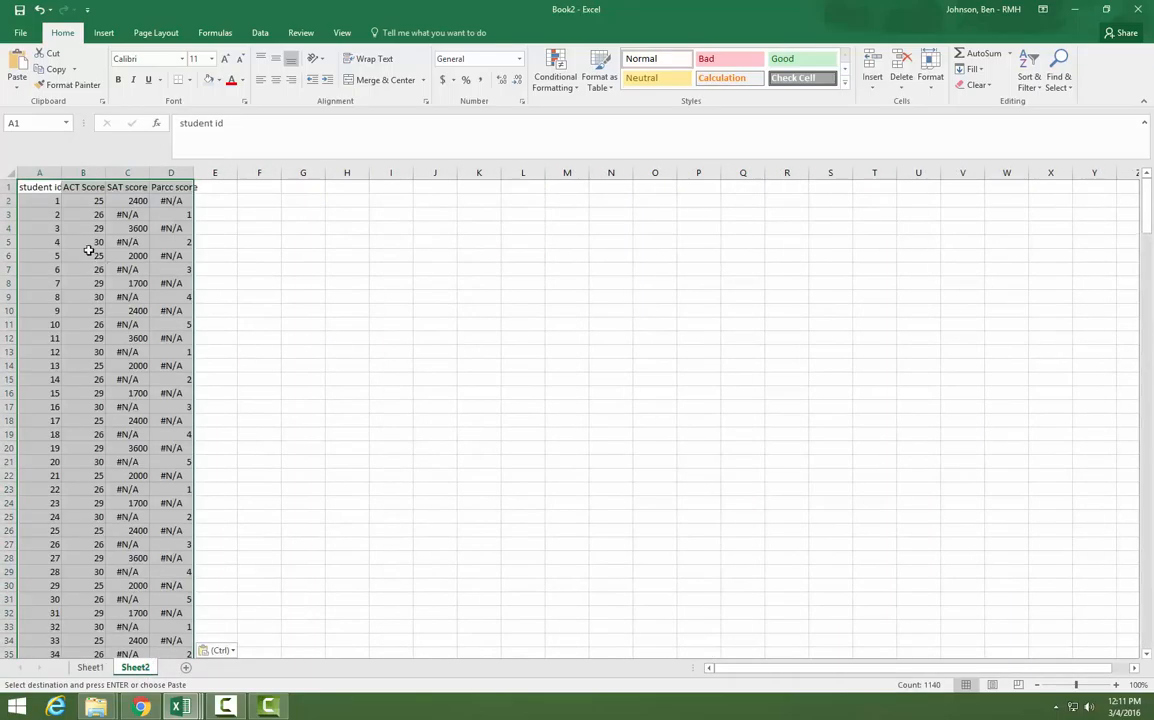
- Auto-fit the widths of columns A to D on the new sheet to their contents
double_click(191, 174)
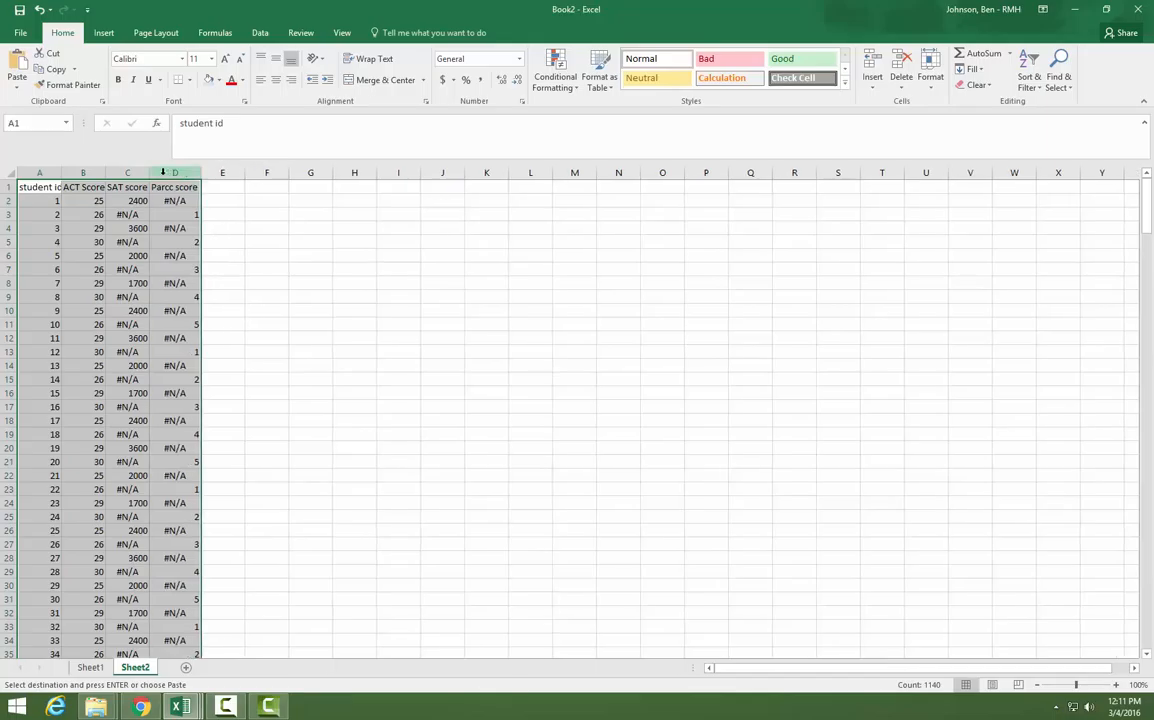
double_click(105, 172)
double_click(64, 172)
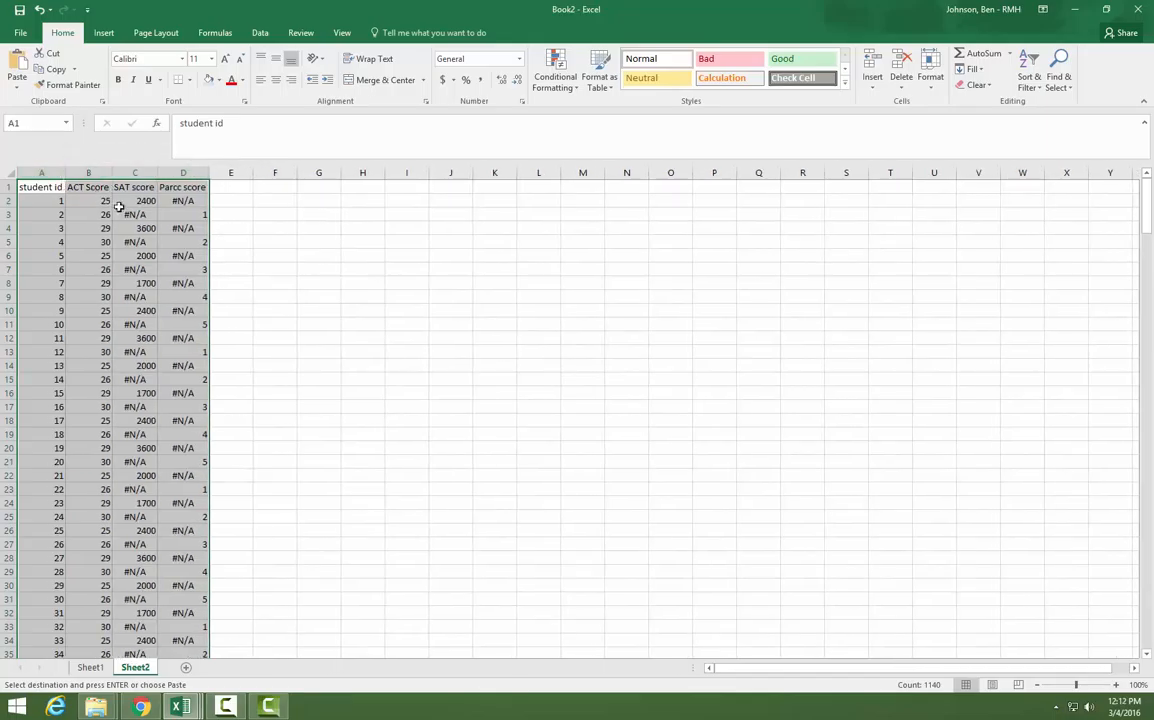